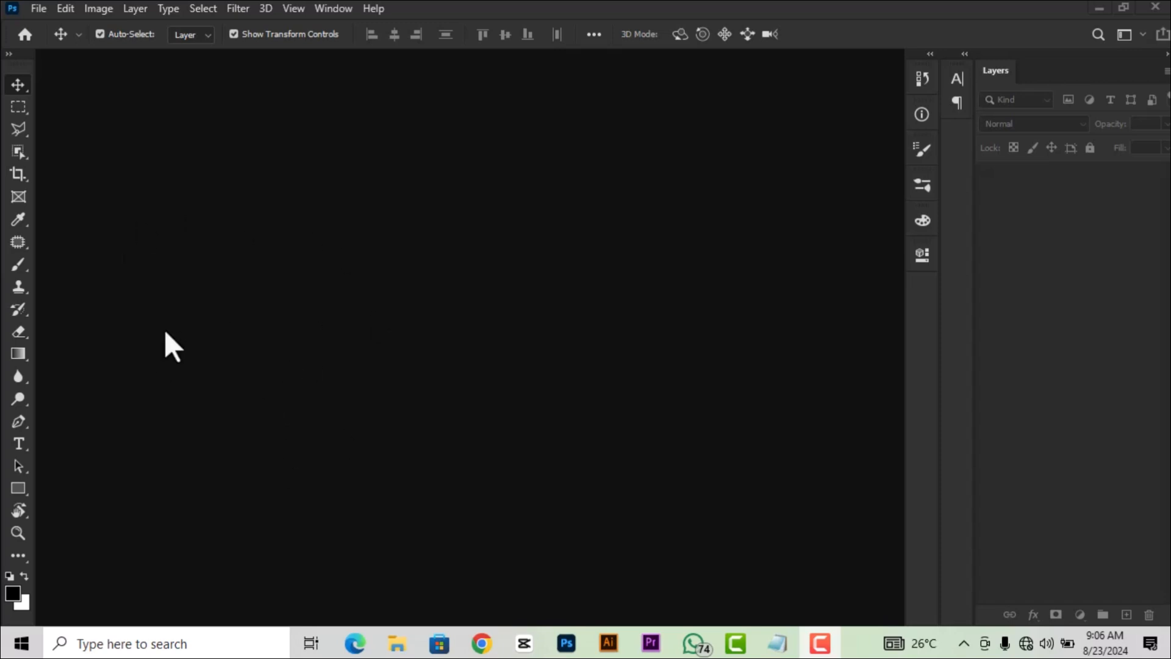
Start a new A4 print-preset document named 'letterhead design'.
left_click(38, 9)
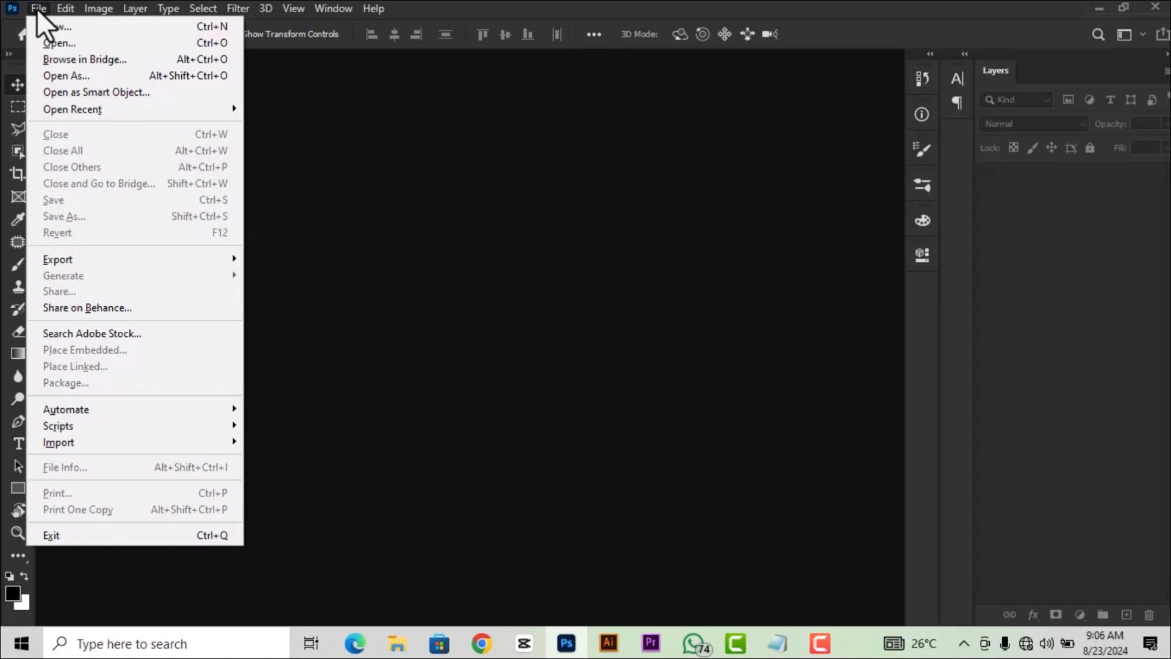
left_click(61, 26)
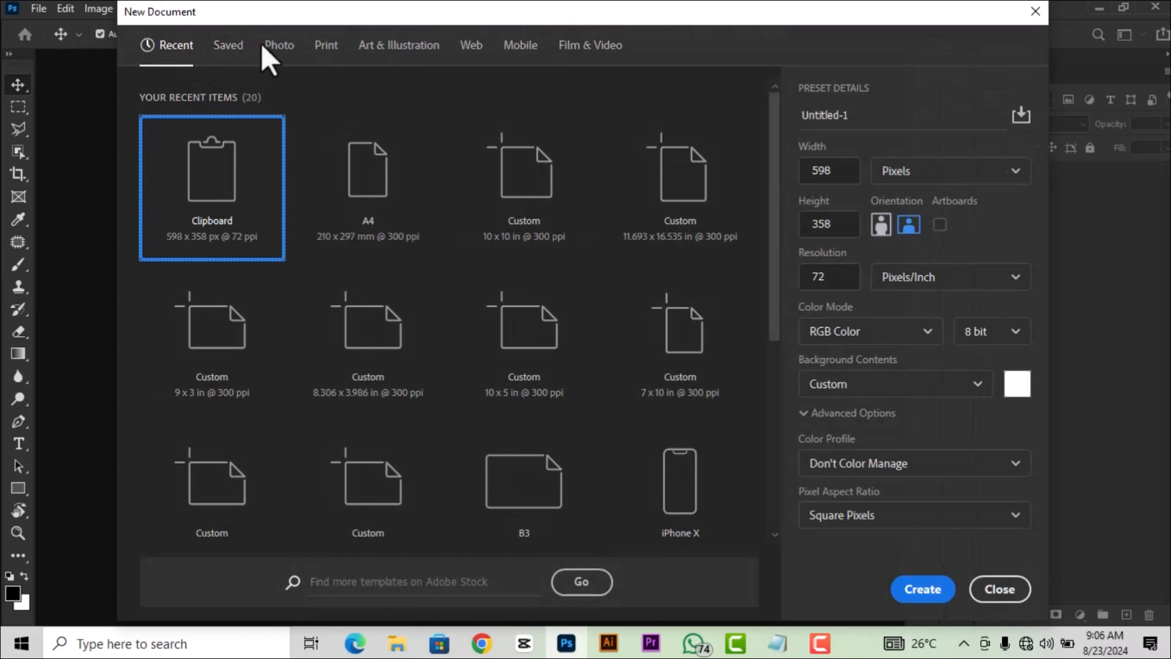
left_click(321, 49)
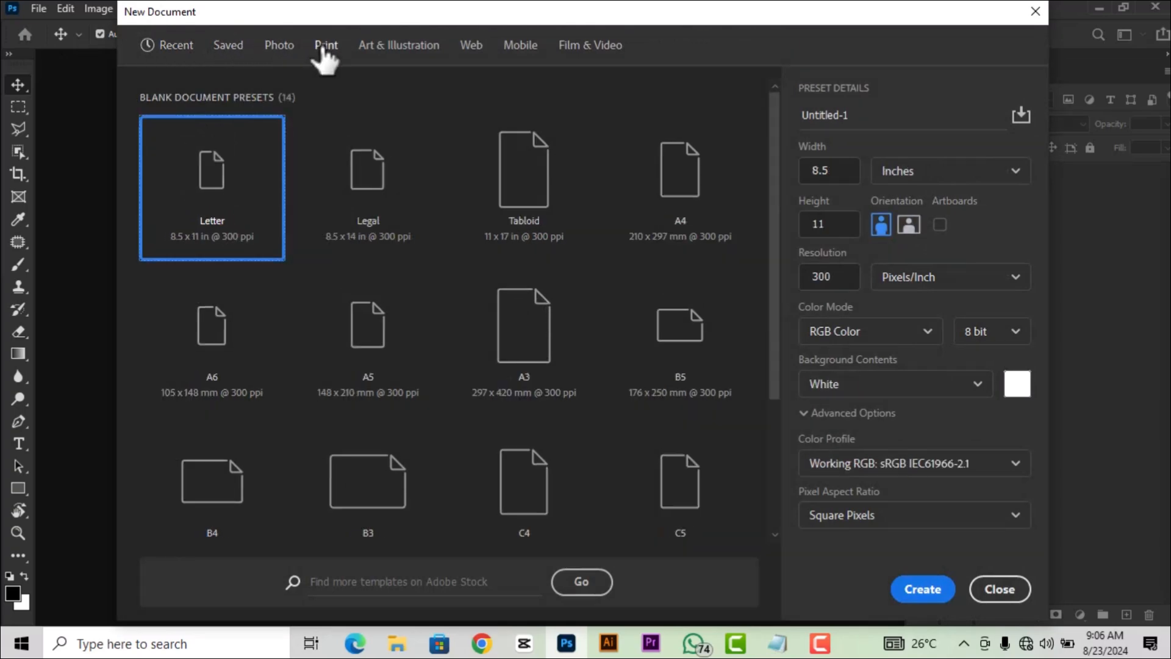
left_click(683, 194)
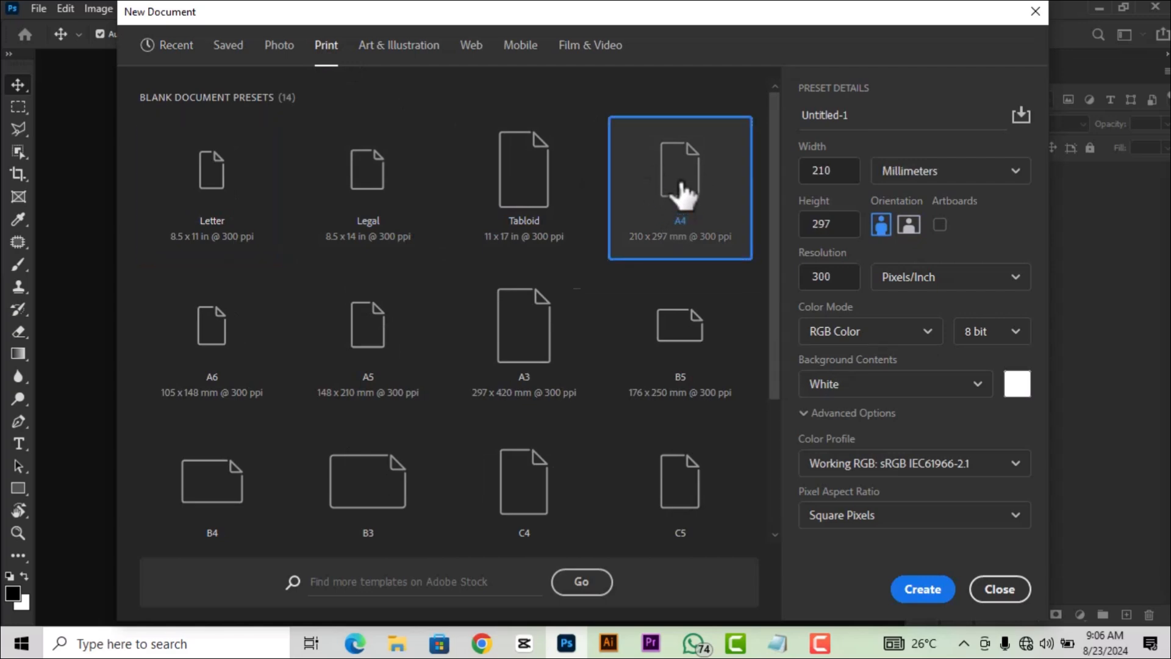
left_click(860, 116)
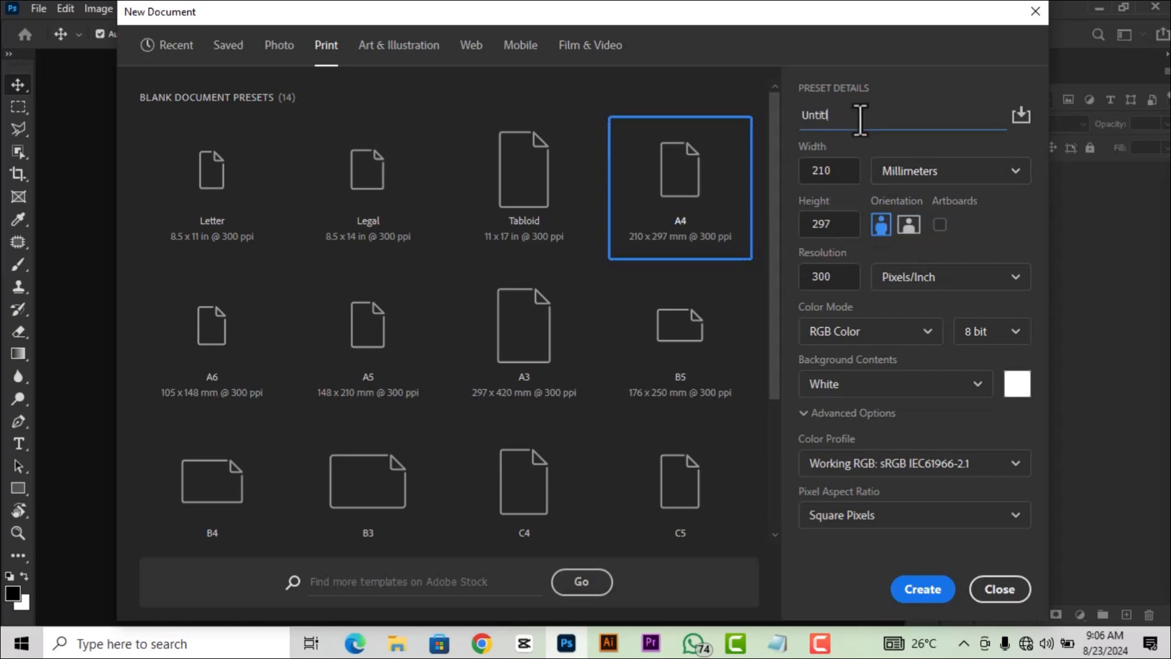
type("letter")
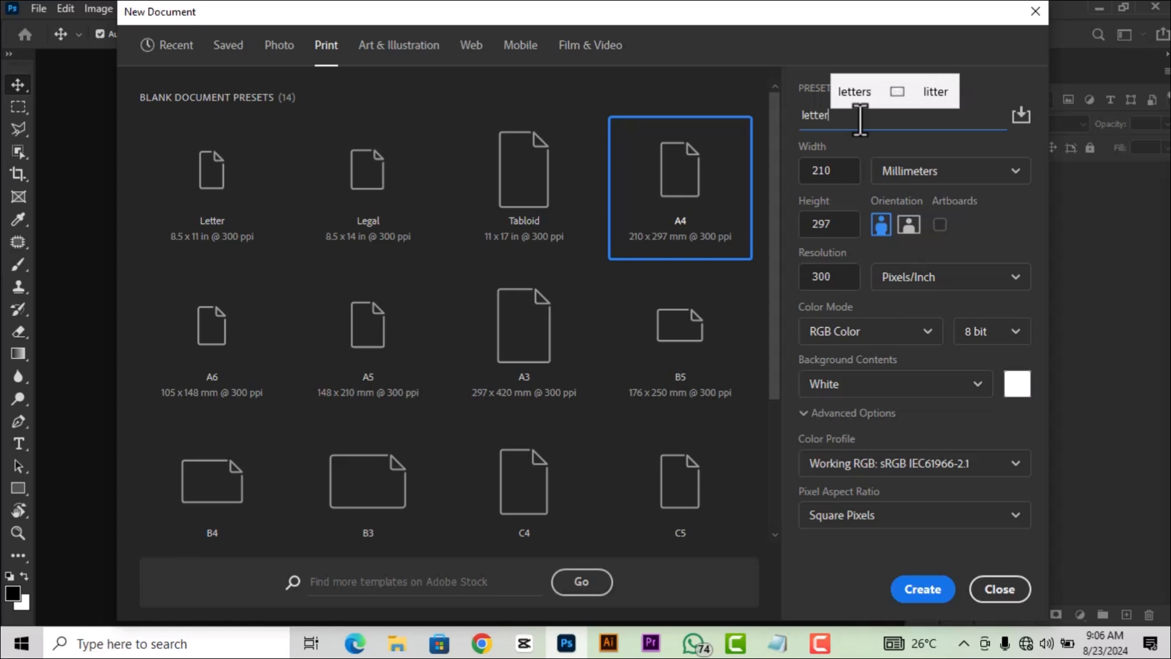
type("head des")
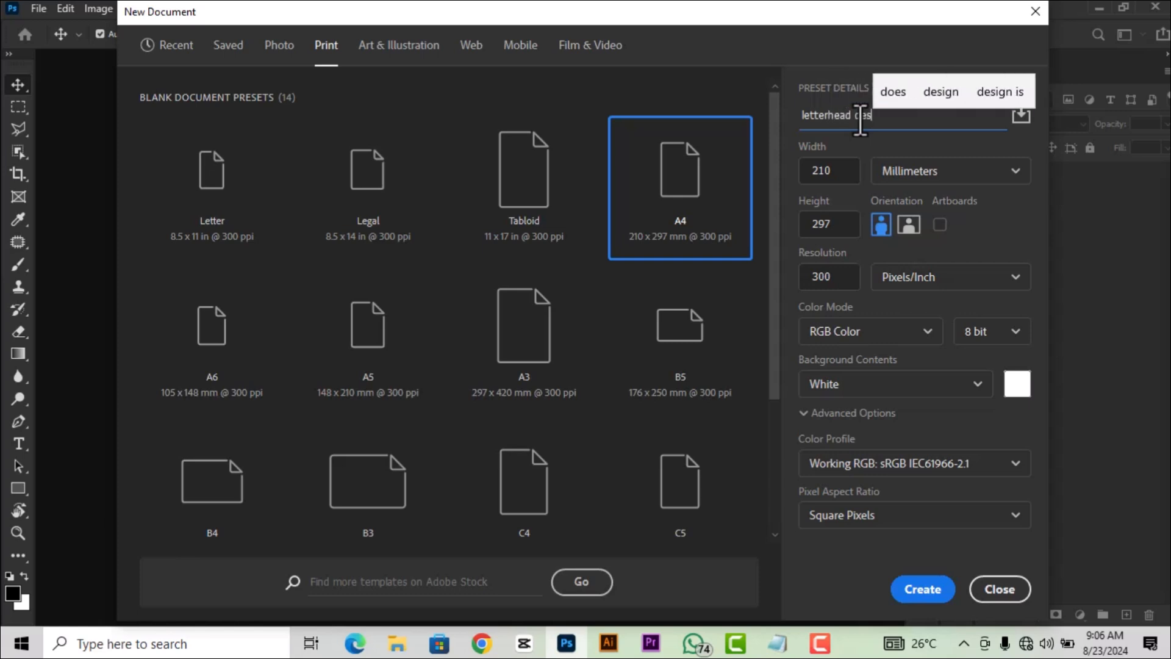
type("ign")
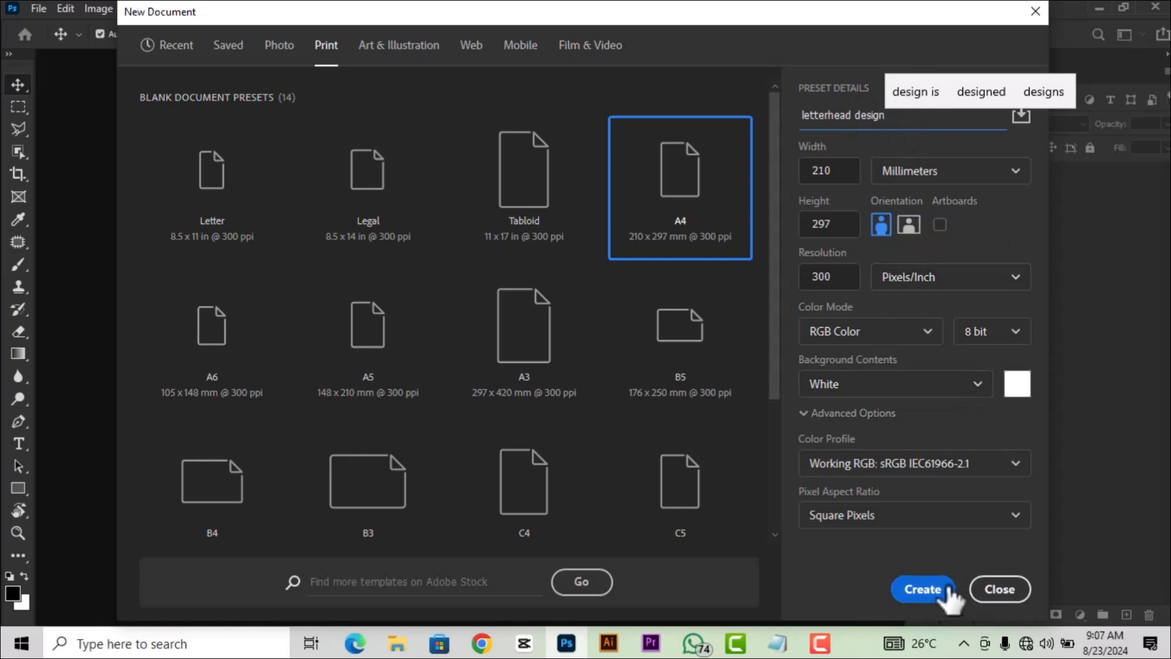
Keep 300 pixels per inch and millimetre units, then create the document.
left_click_drag(849, 277, 809, 280)
left_click(835, 278)
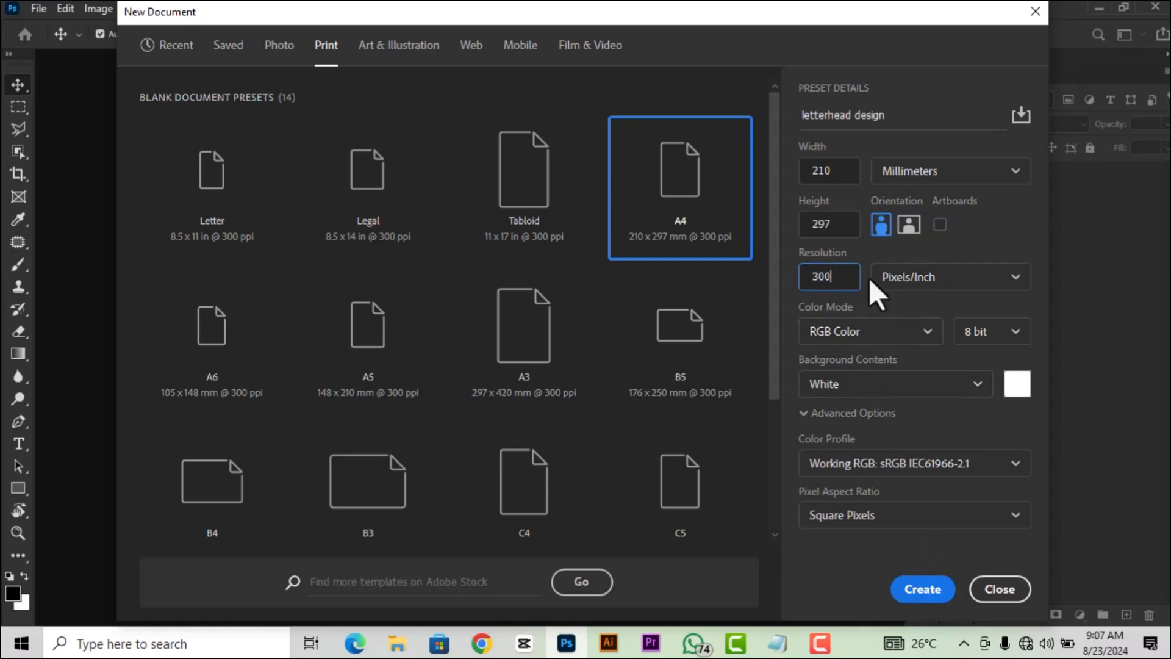
left_click(932, 175)
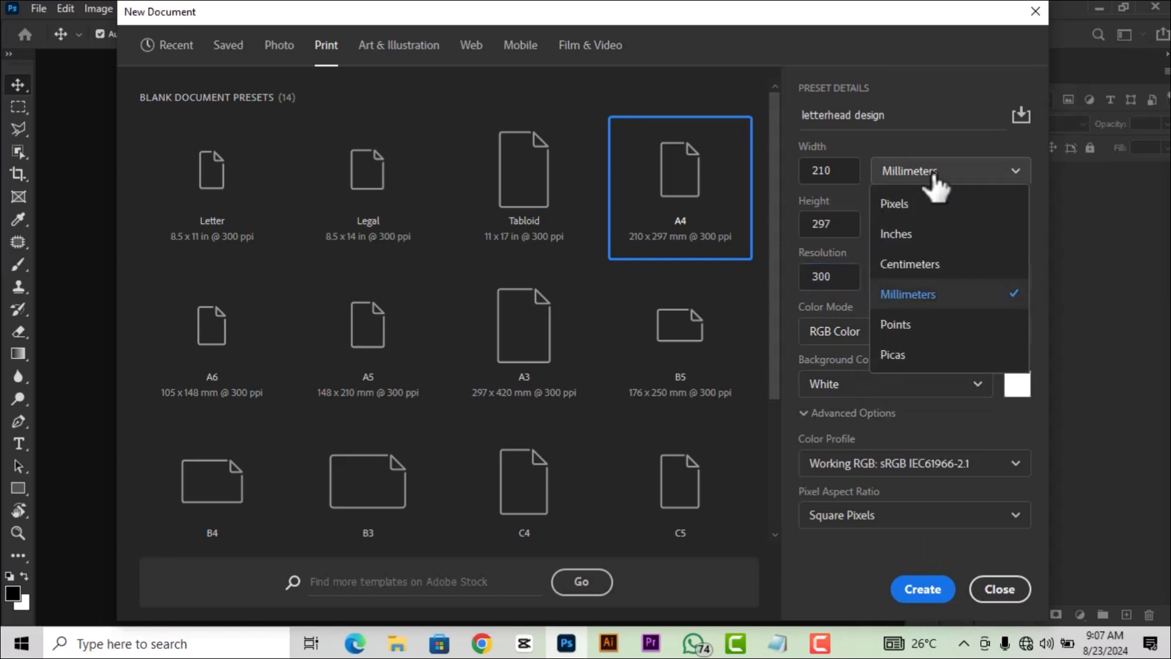
left_click(926, 299)
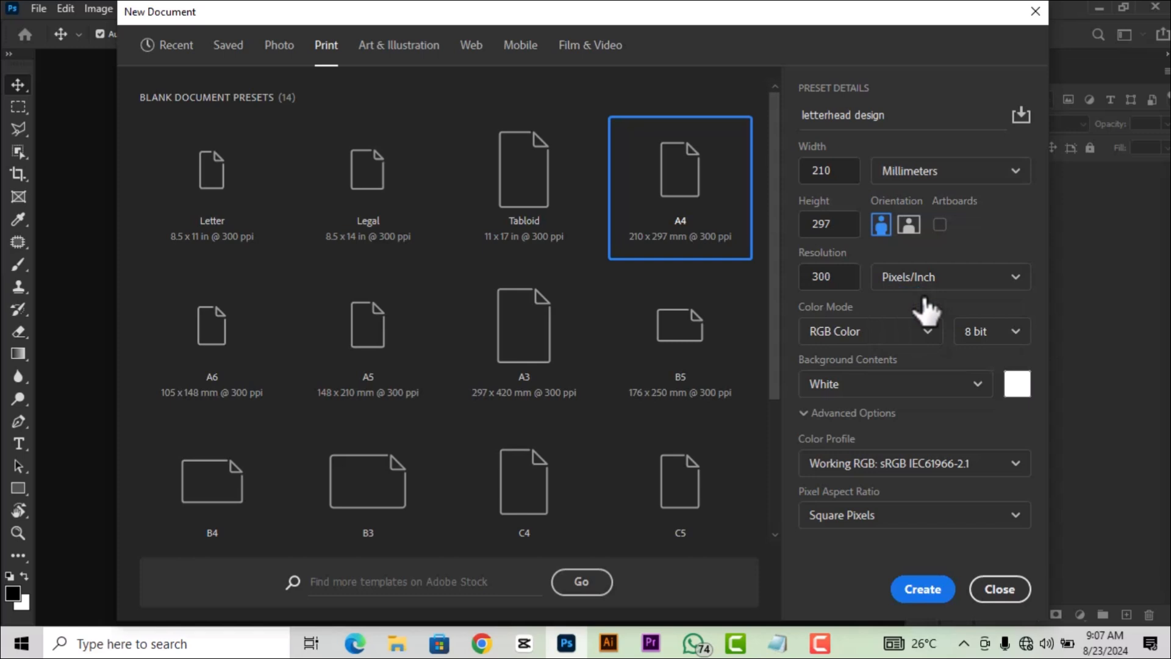
left_click(960, 177)
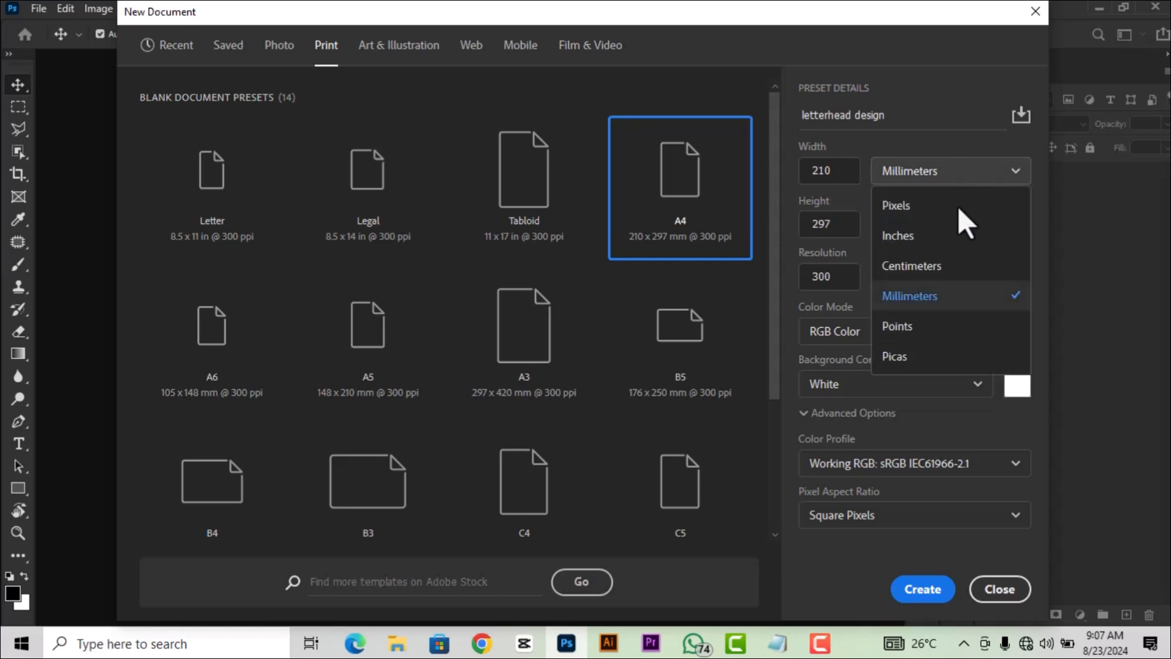
left_click(931, 299)
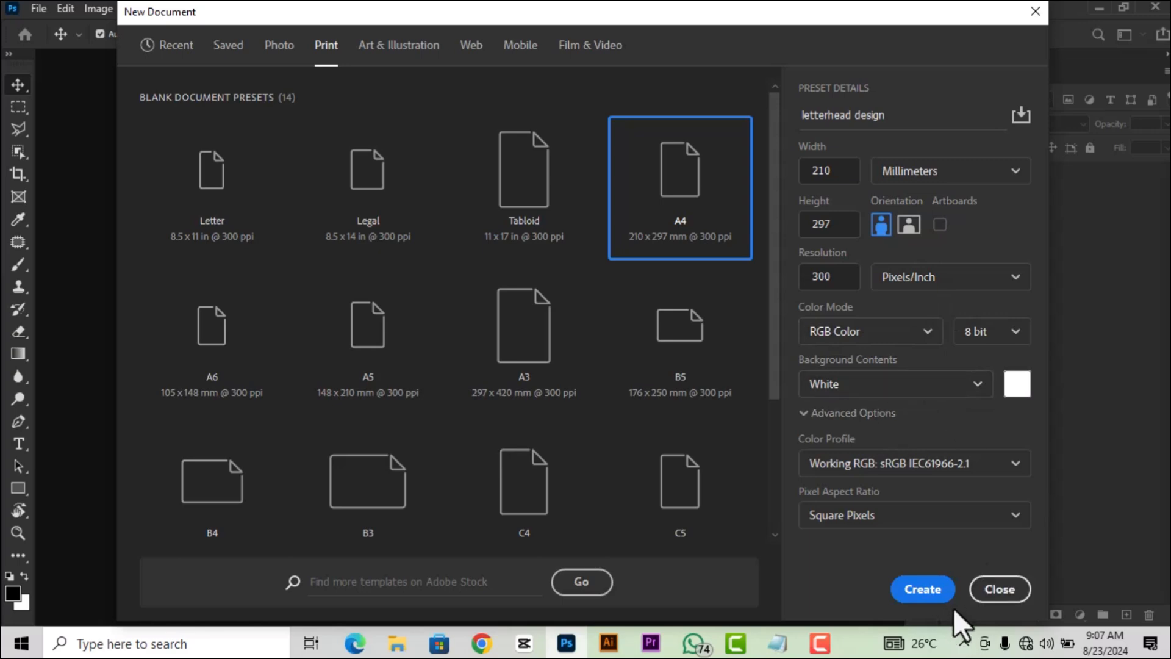
left_click(930, 591)
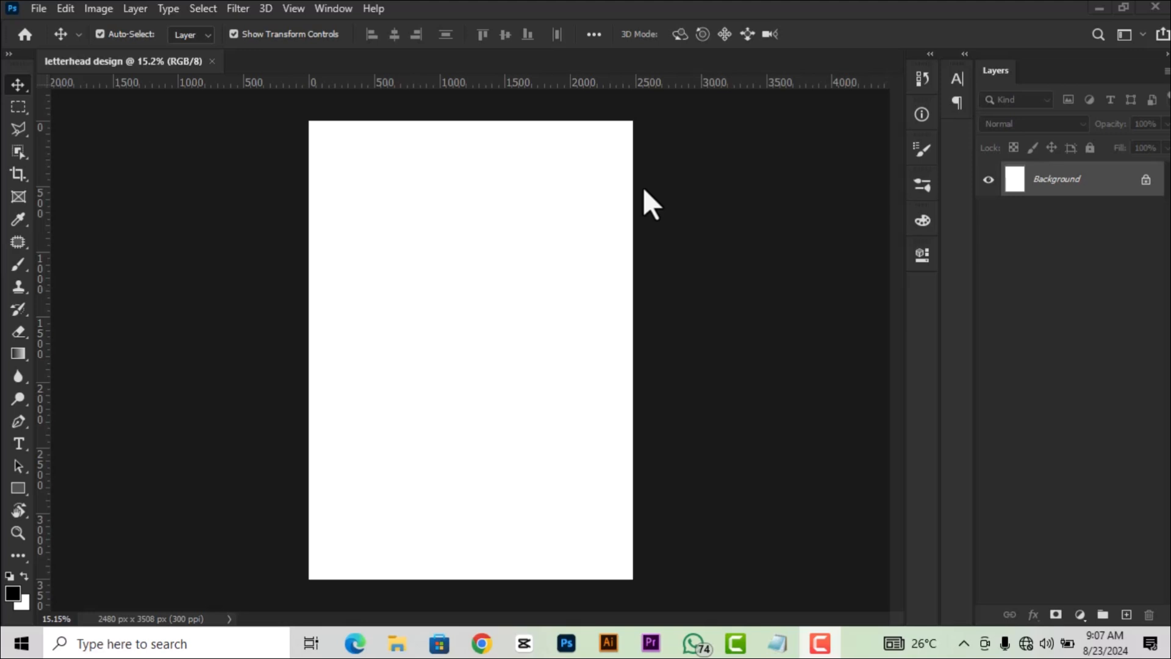
scroll(603, 170, "down", 1)
scroll(602, 170, "up", 1)
Drag the white cloth image from the letterhead folder onto the Photoshop canvas.
left_click(393, 650)
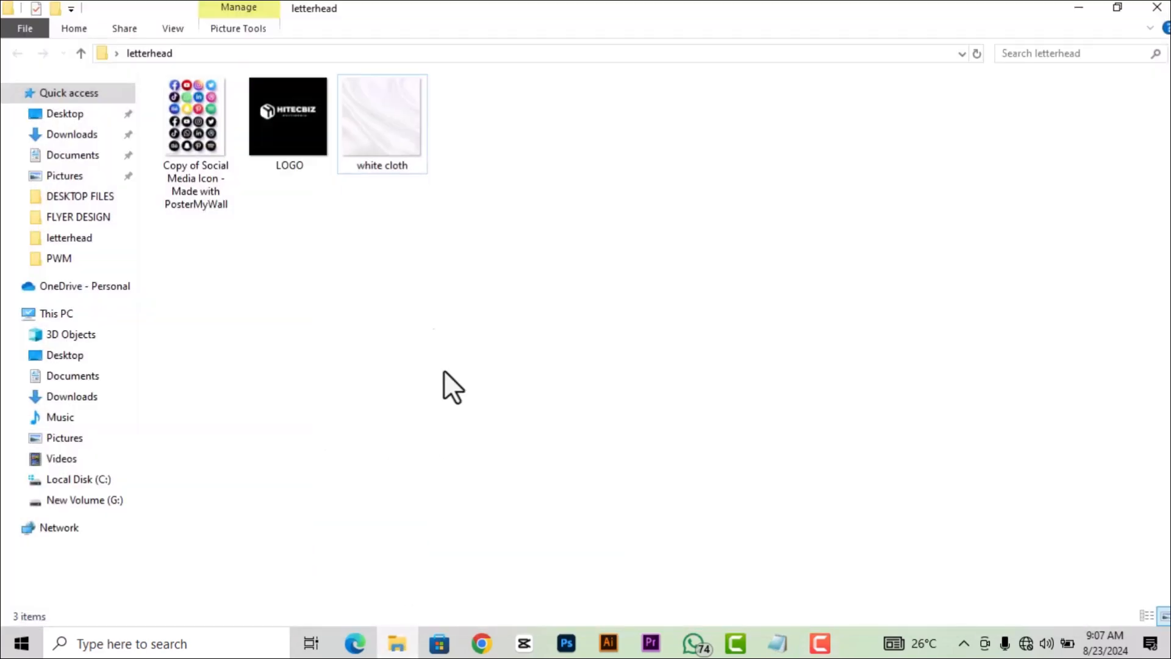
left_click_drag(387, 135, 474, 404)
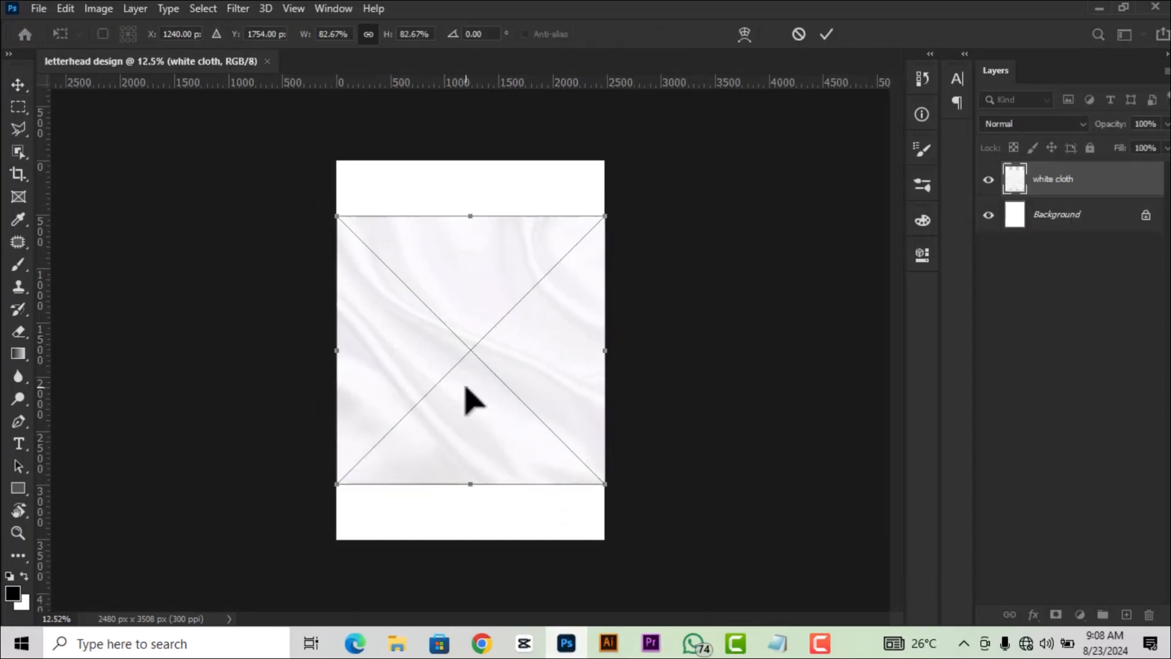
Scale the white cloth image past the page edges, centre it, and commit.
scroll(466, 386, "up", 1)
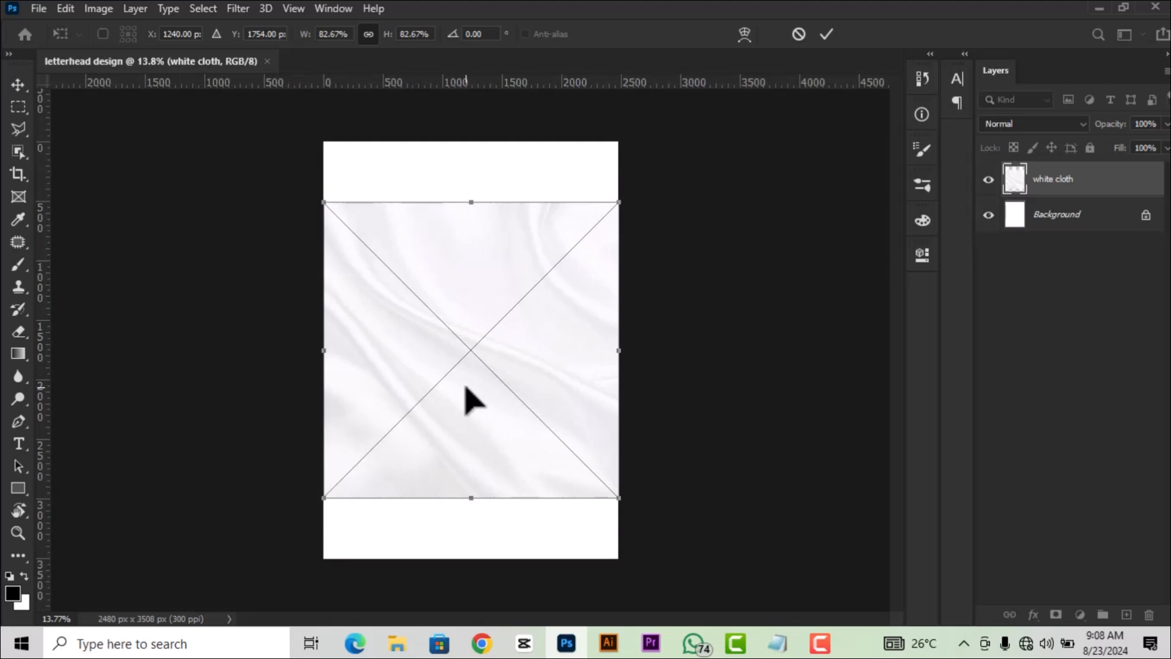
left_click_drag(470, 405, 440, 330)
left_click_drag(588, 424, 750, 587)
left_click_drag(565, 476, 516, 474)
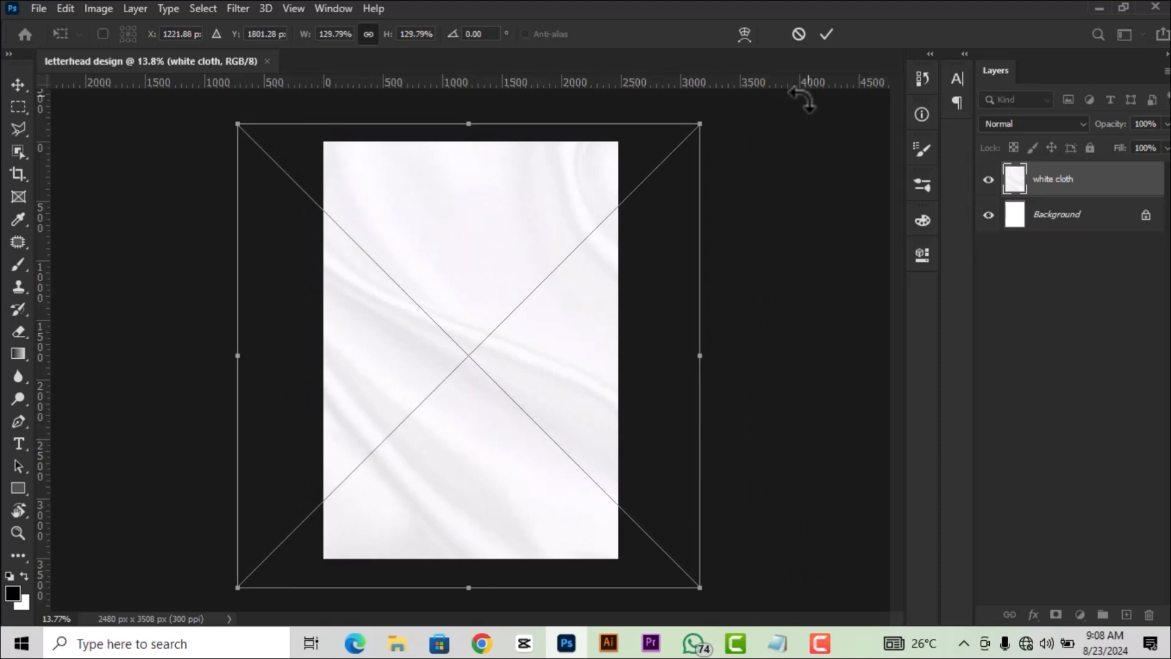
left_click(826, 35)
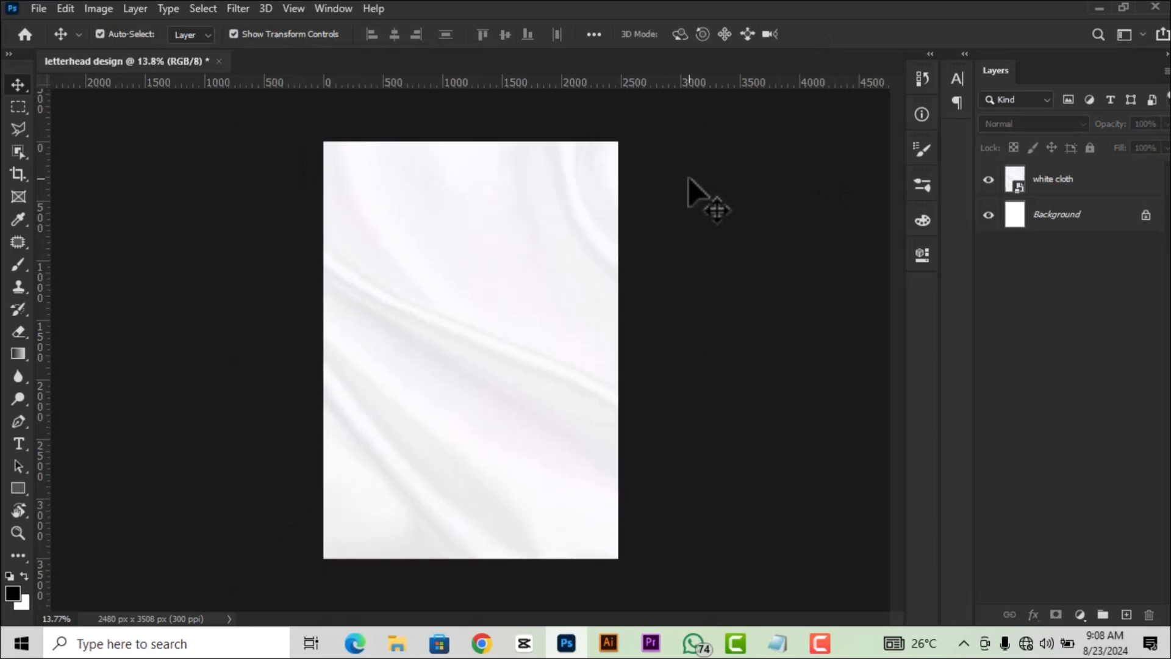
Lock the white cloth layer against changes.
left_click(538, 241)
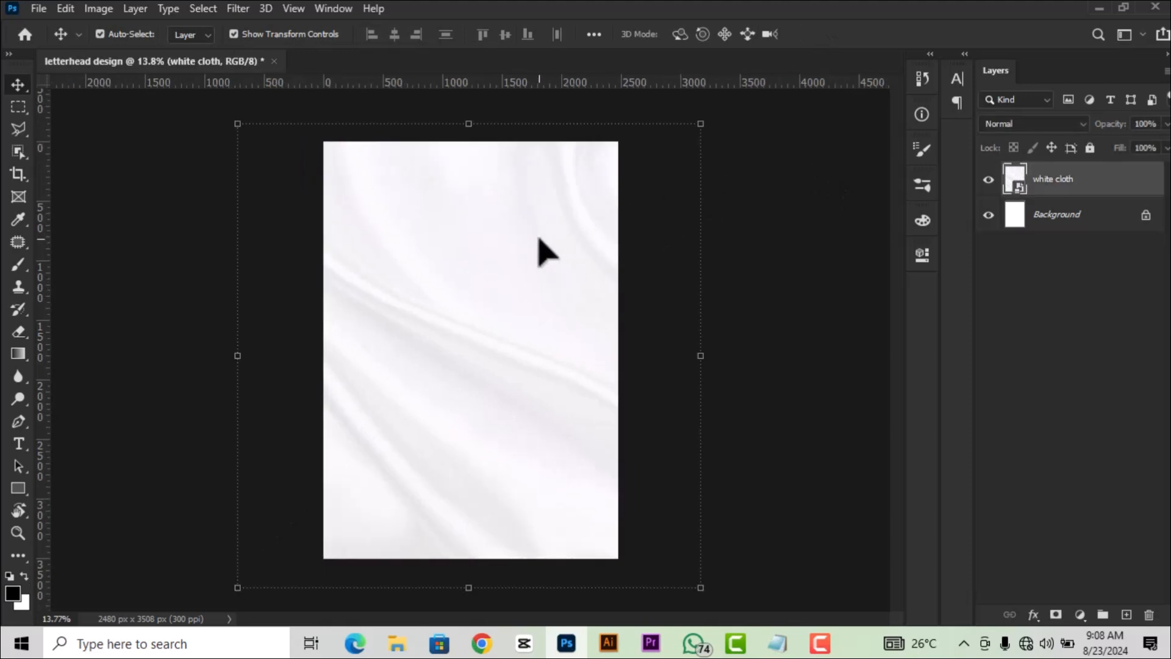
left_click(787, 186)
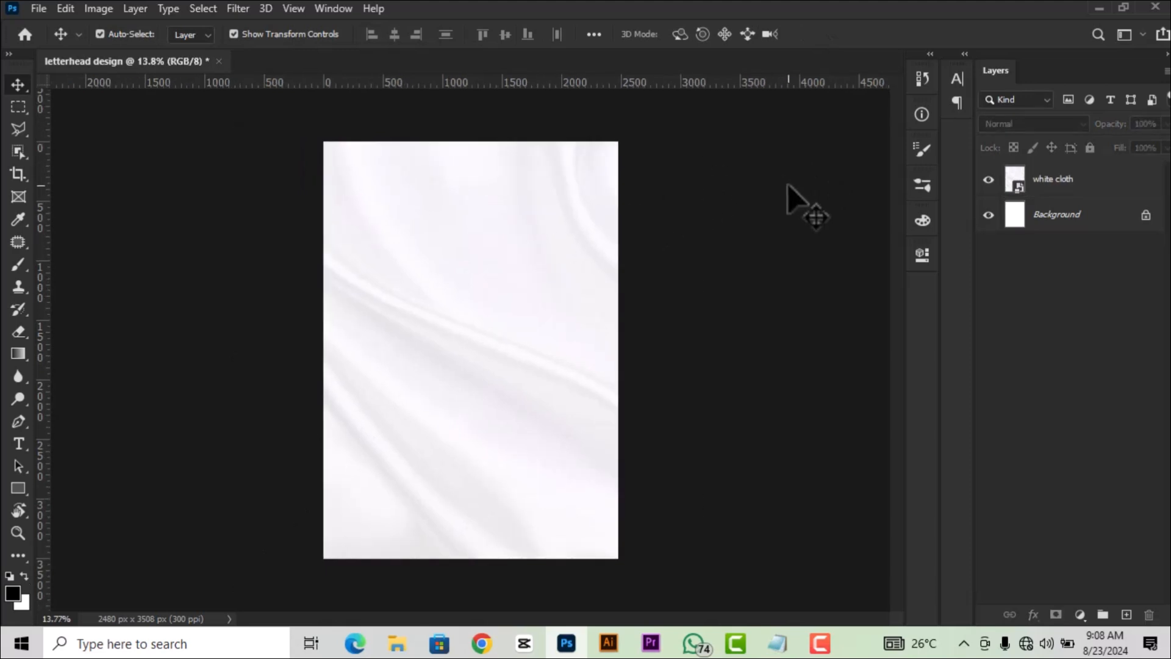
left_click(598, 250)
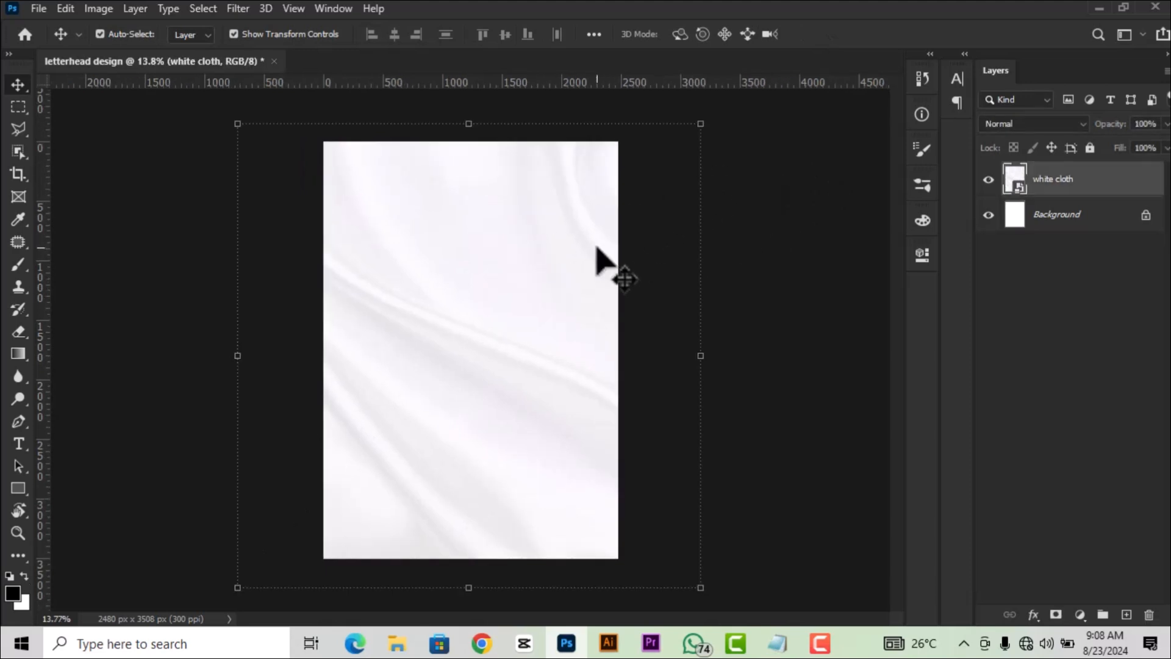
left_click(1089, 148)
left_click(737, 302)
scroll(473, 290, "up", 1)
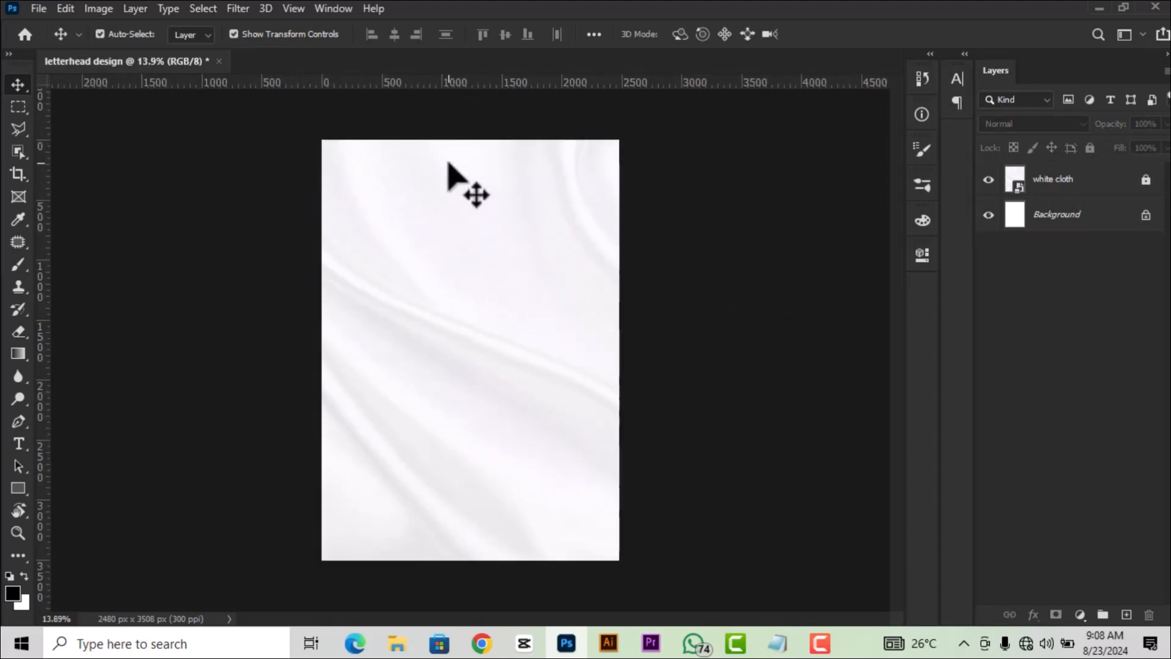
scroll(482, 259, "down", 1)
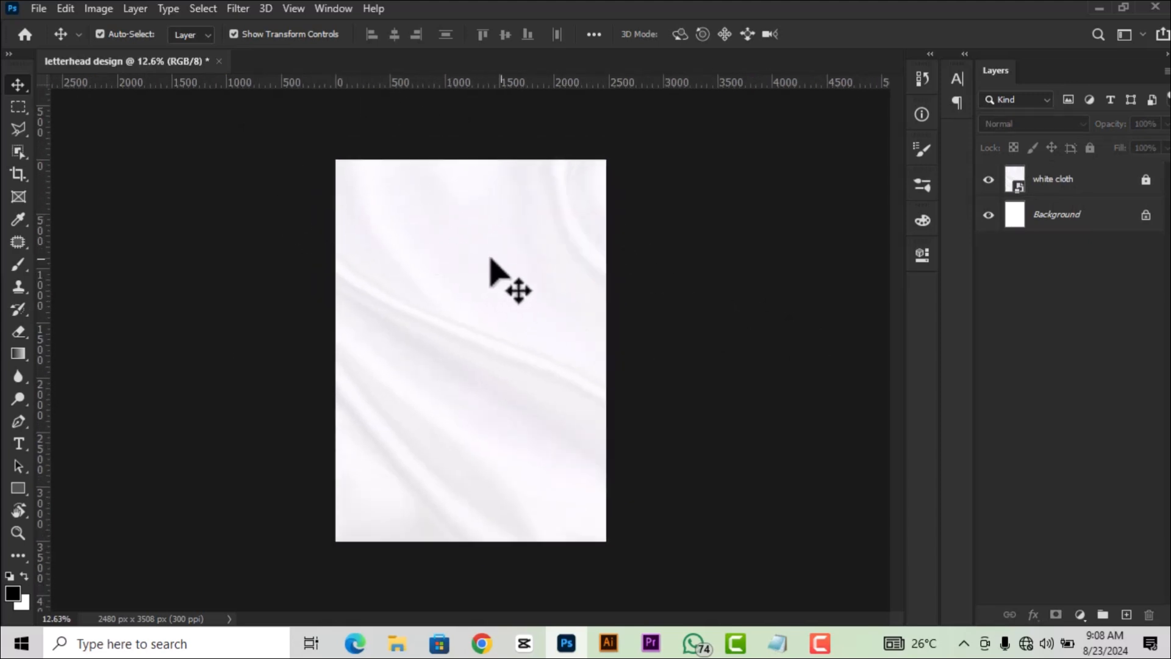
scroll(536, 241, "up", 1)
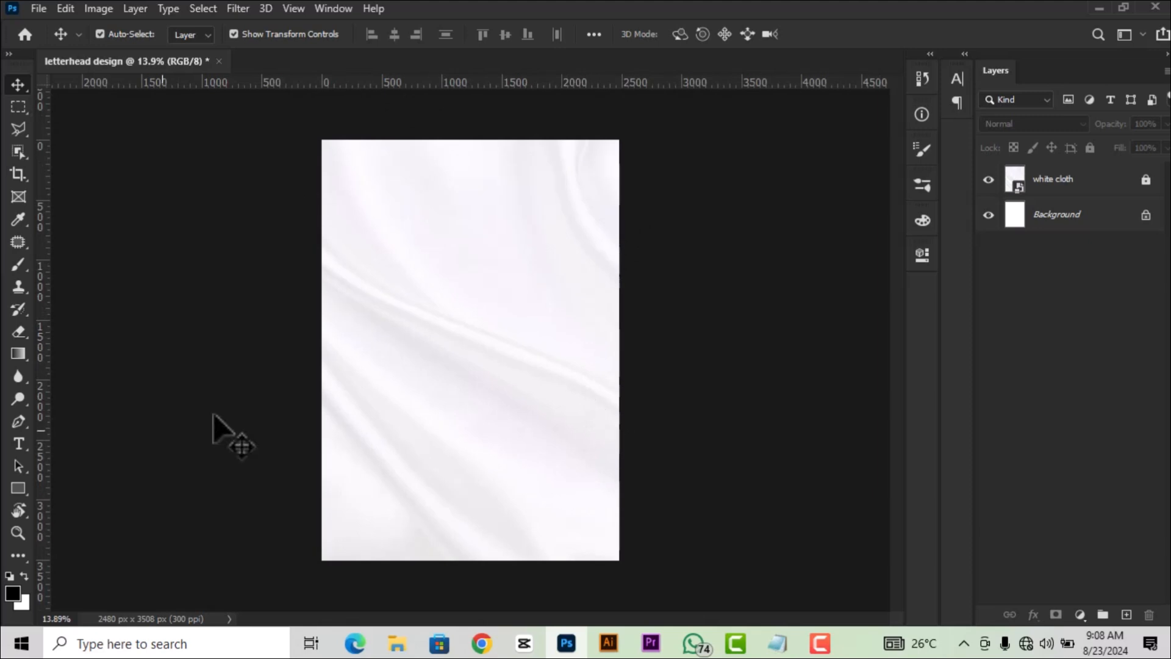
Draw a large rectangle in the upper page centre with 100 px rounded corners.
left_click(17, 488)
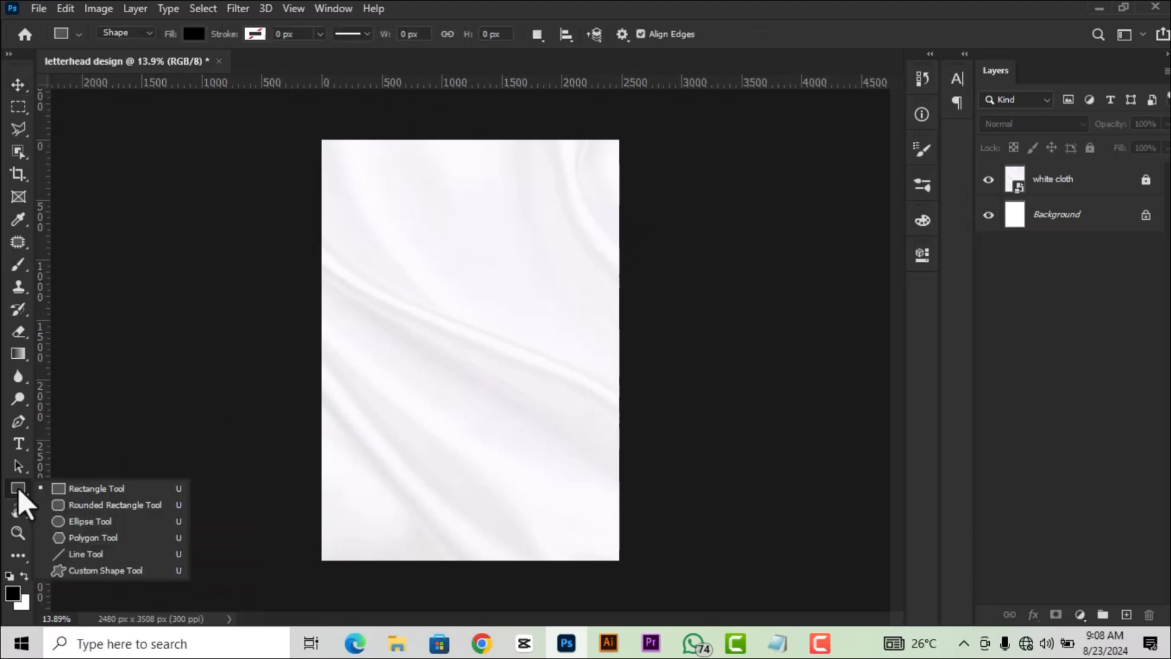
left_click(76, 488)
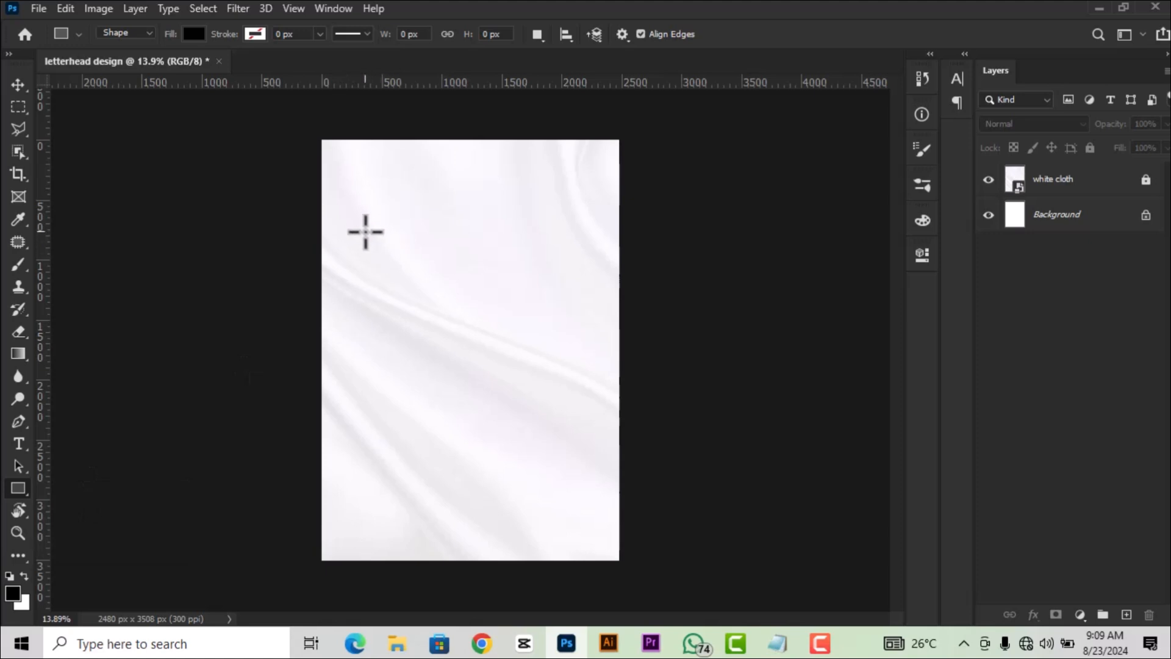
left_click_drag(364, 225, 589, 424)
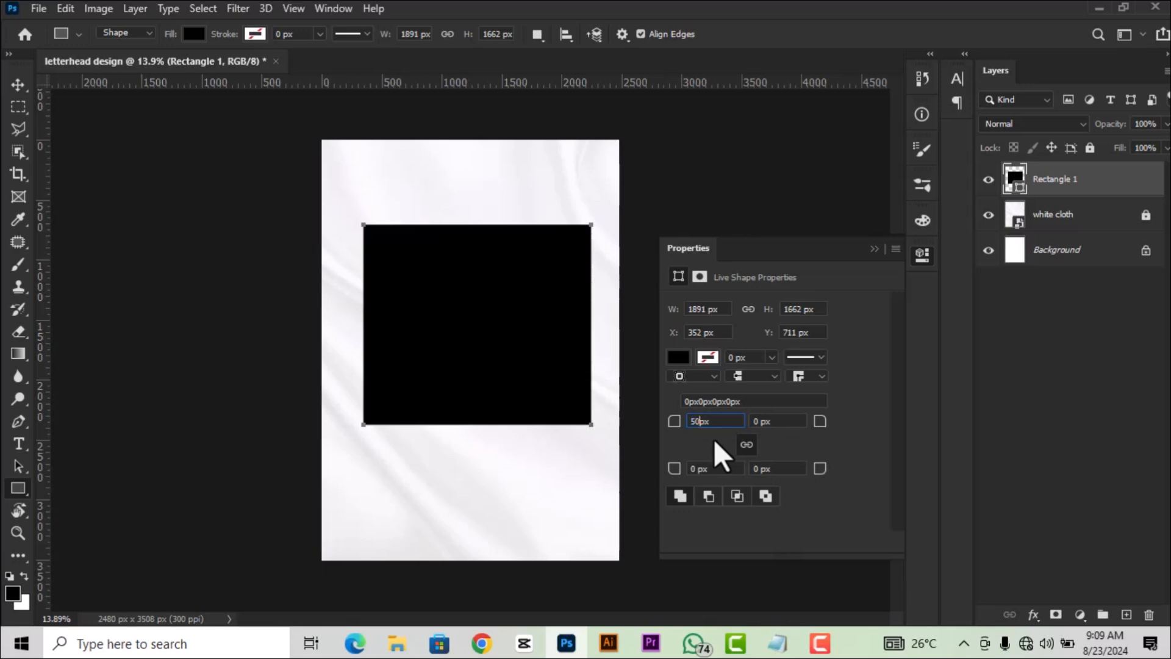
key("Return")
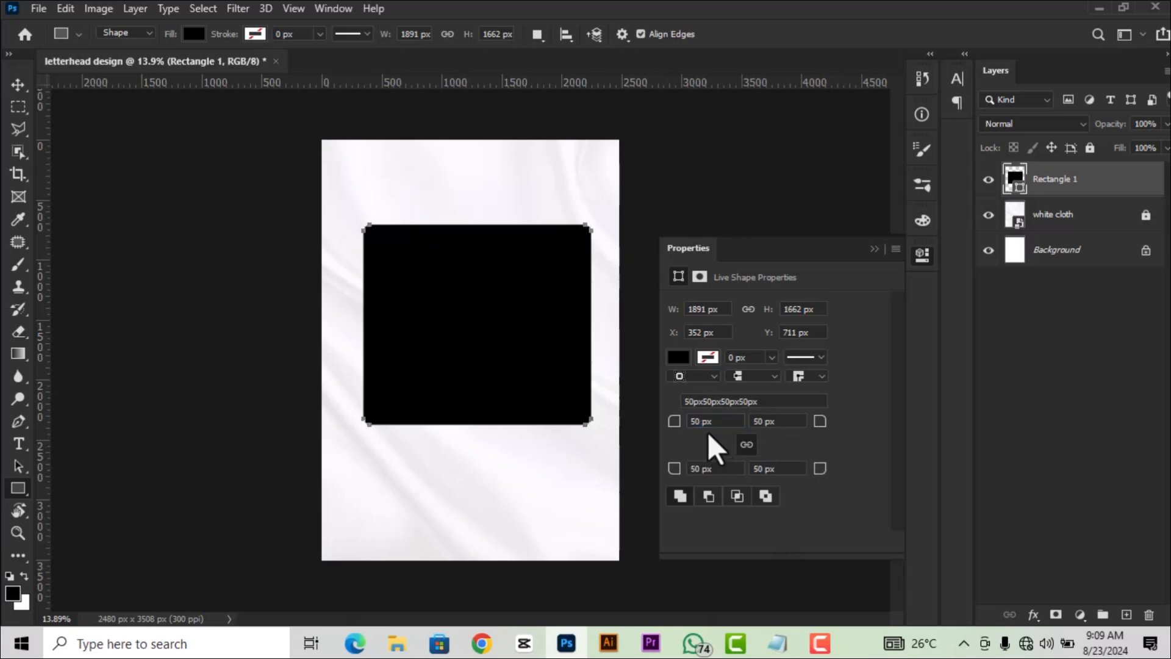
left_click(700, 421)
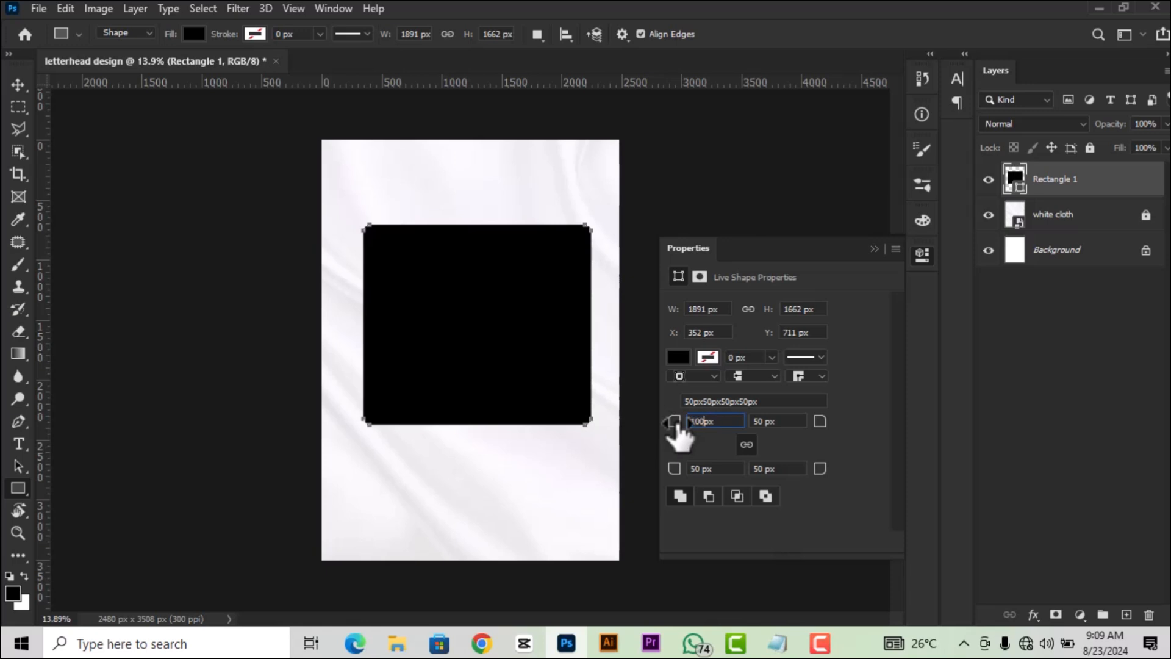
type("100")
key("Return")
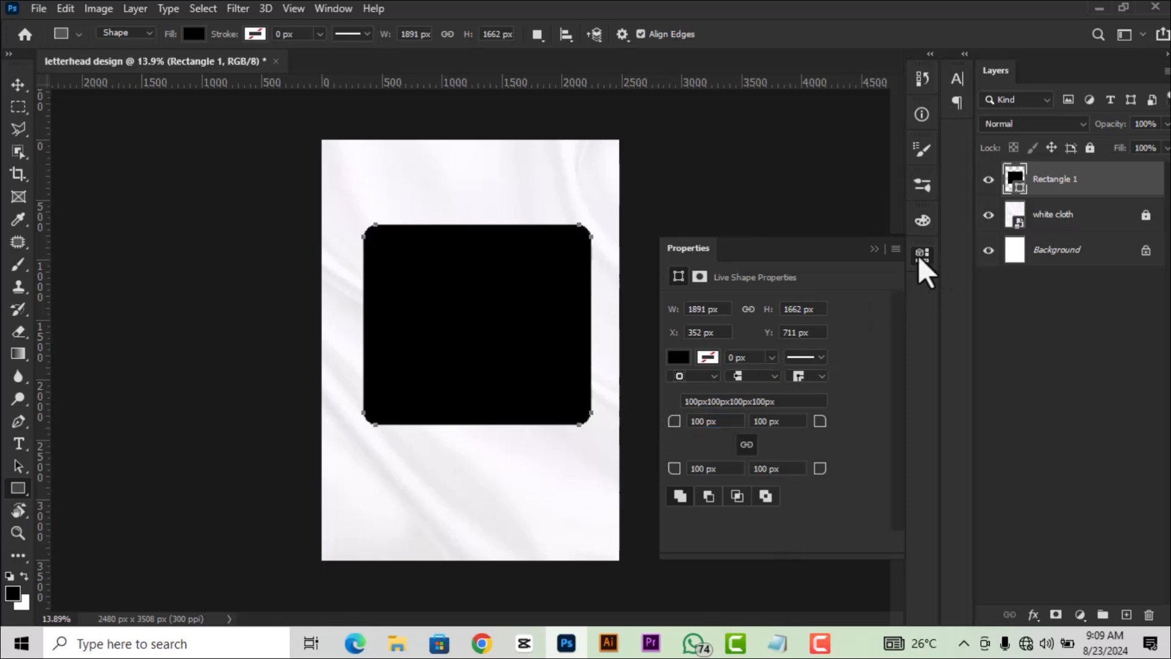
Fill the rectangle with dark navy 010311.
left_click(677, 359)
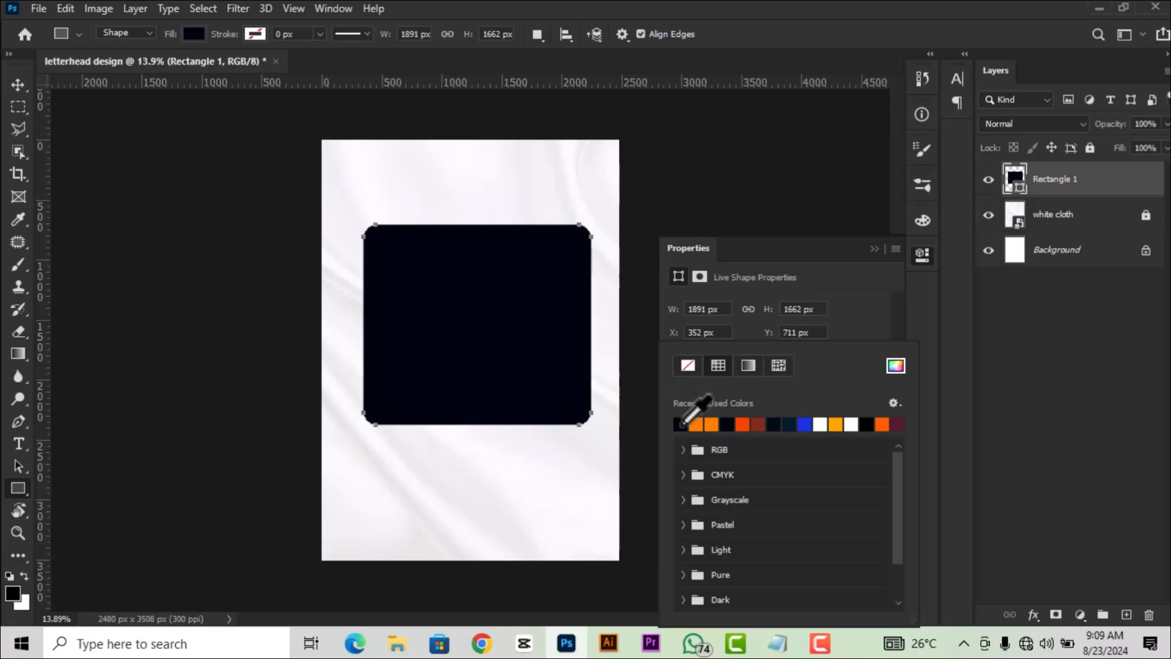
left_click(894, 366)
left_click_drag(1022, 473, 970, 475)
left_click(1011, 474)
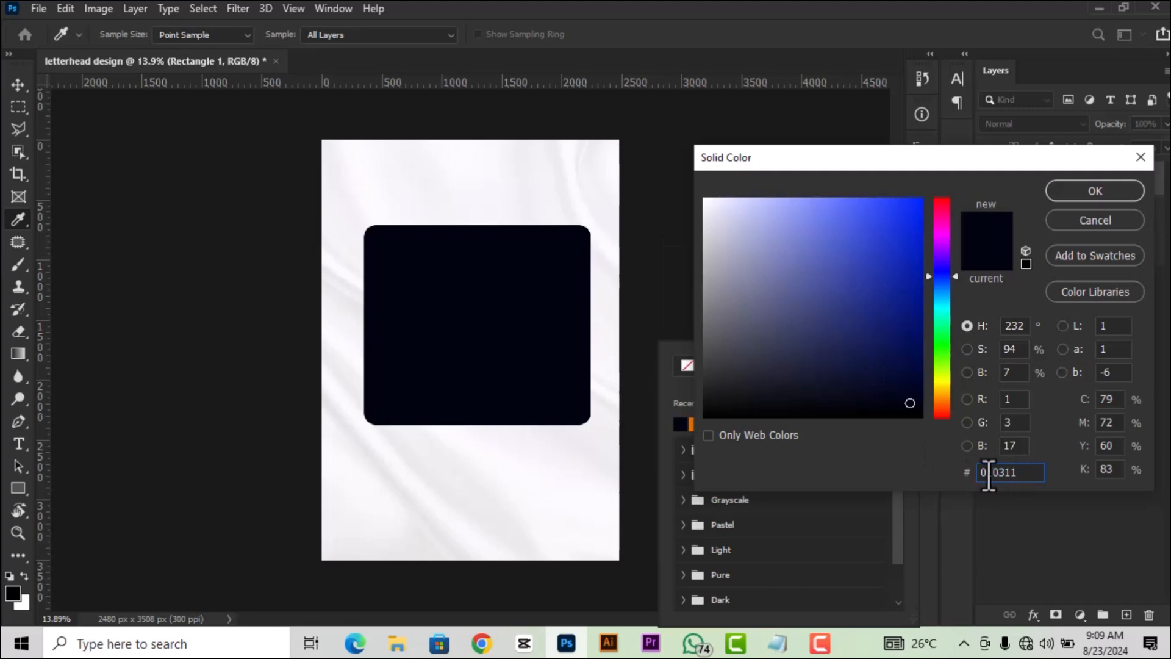
left_click_drag(1013, 474, 975, 474)
left_click(1088, 188)
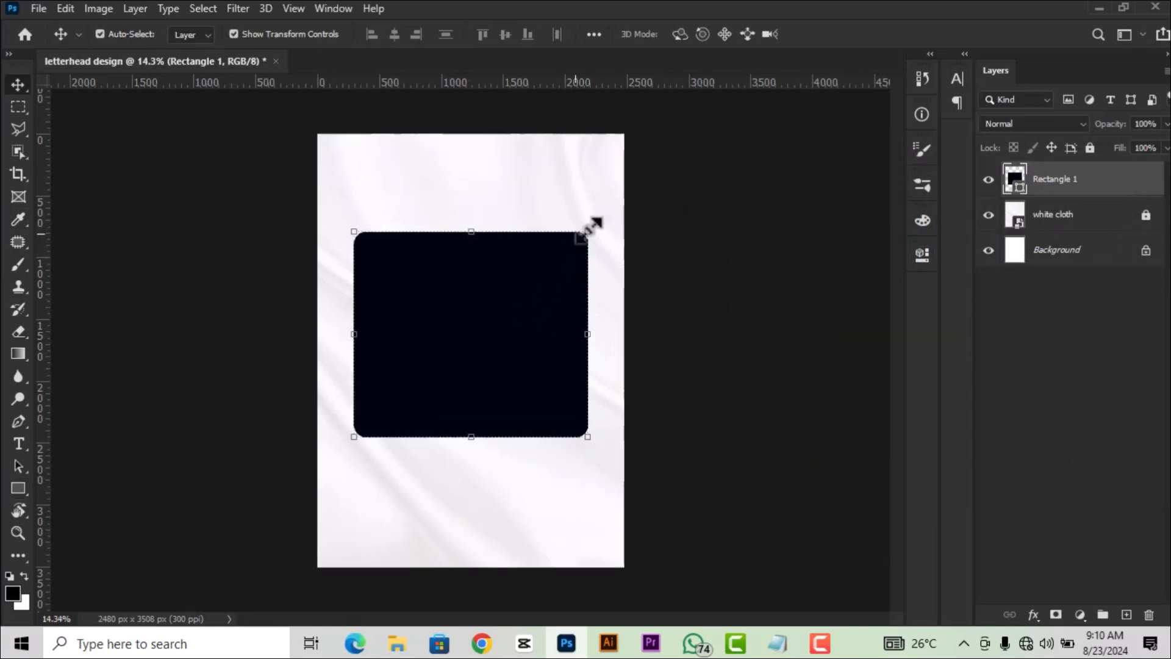
Enlarge the navy rectangle, rotate it about 45°, and fit it into the top-left corner.
left_click_drag(466, 231, 468, 182)
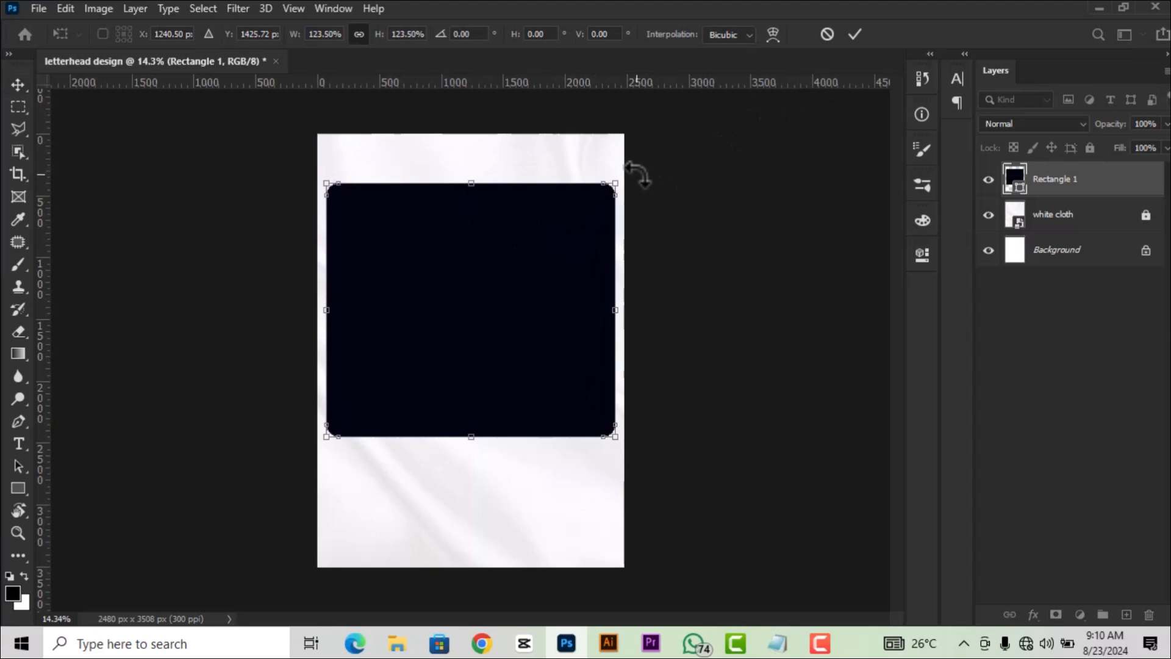
left_click_drag(635, 170, 659, 280)
left_click_drag(540, 305, 503, 149)
left_click_drag(511, 250, 449, 244)
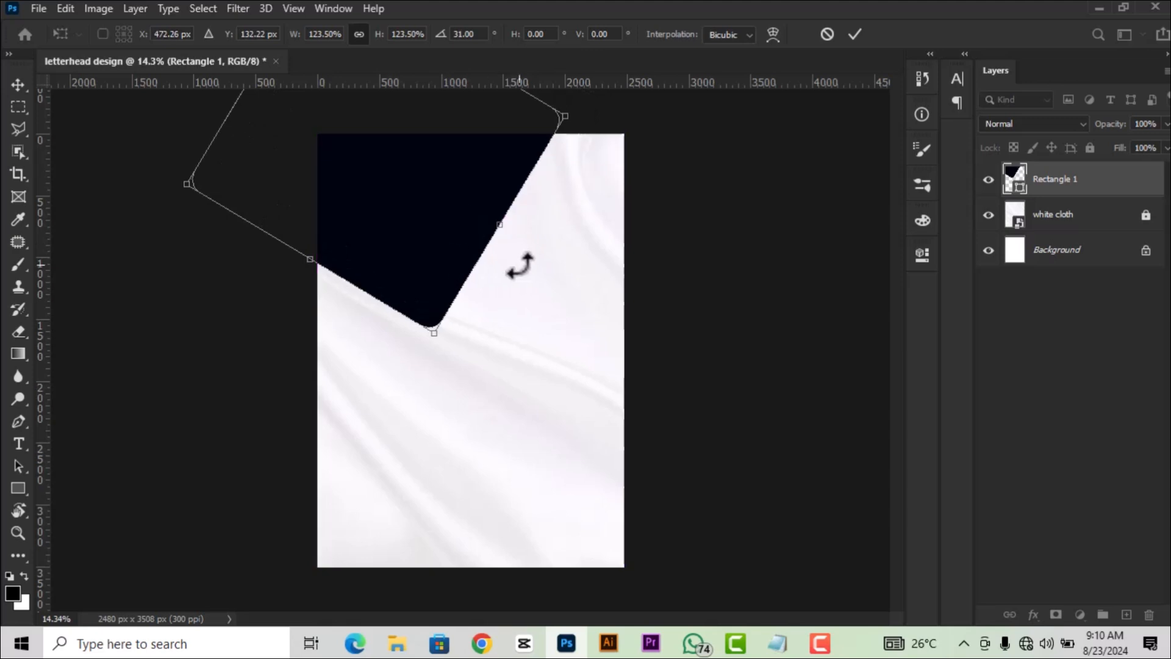
scroll(520, 263, "down", 3)
left_click_drag(525, 215, 594, 193)
left_click_drag(523, 269, 470, 254)
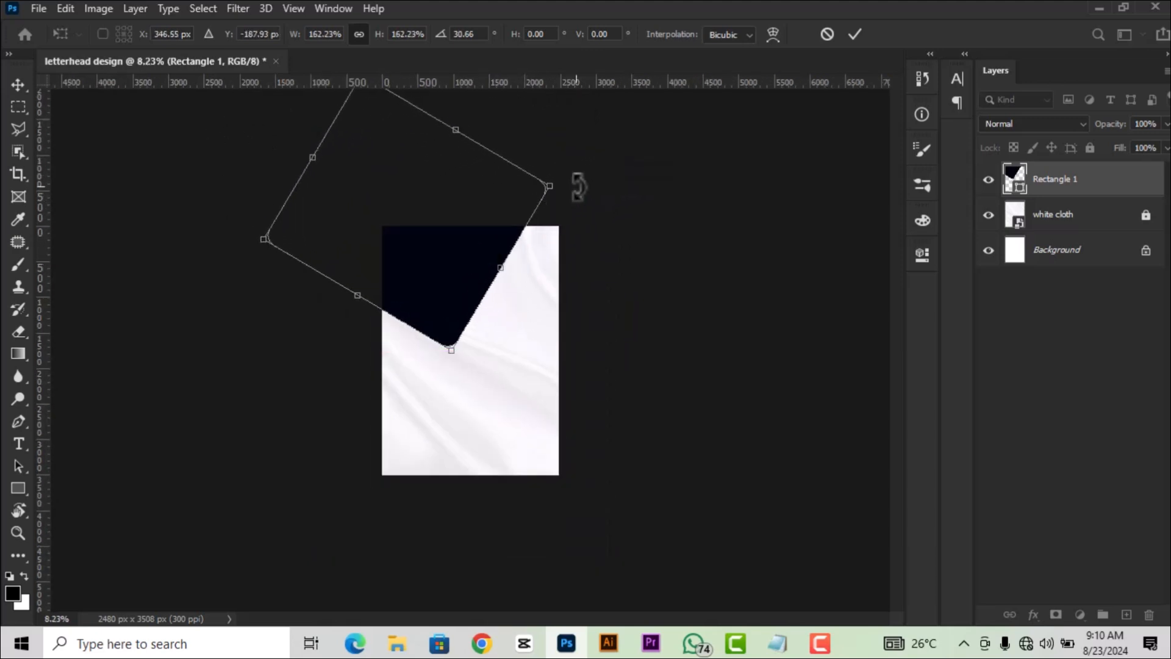
left_click_drag(575, 183, 587, 230)
left_click_drag(473, 264, 469, 229)
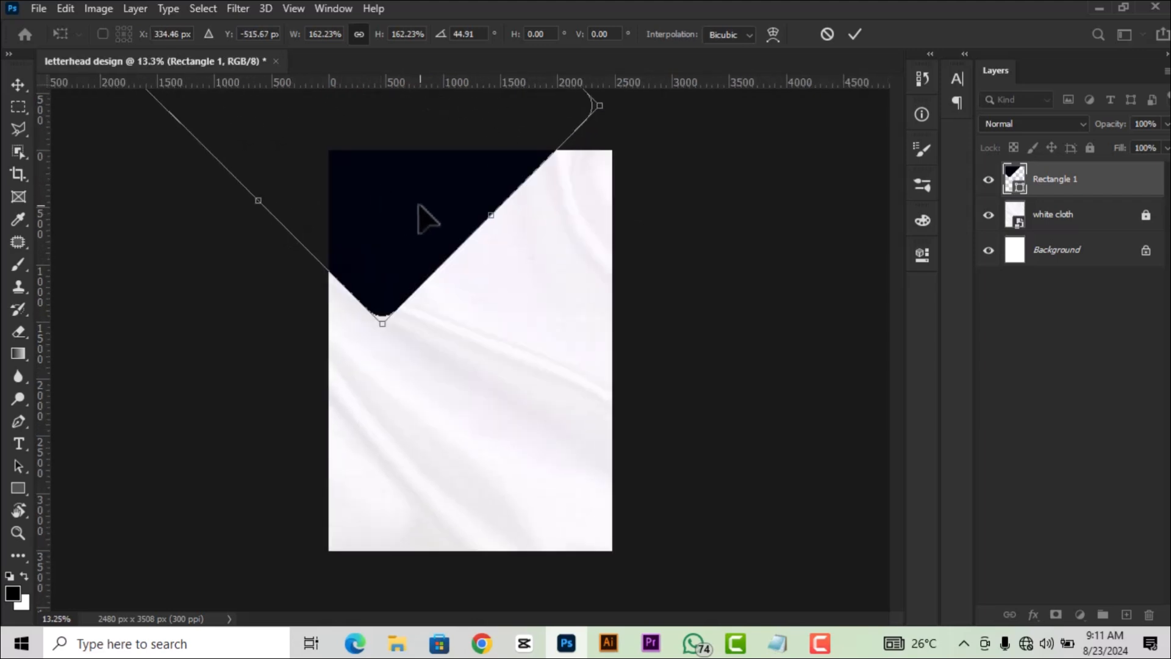
left_click_drag(418, 205, 416, 206)
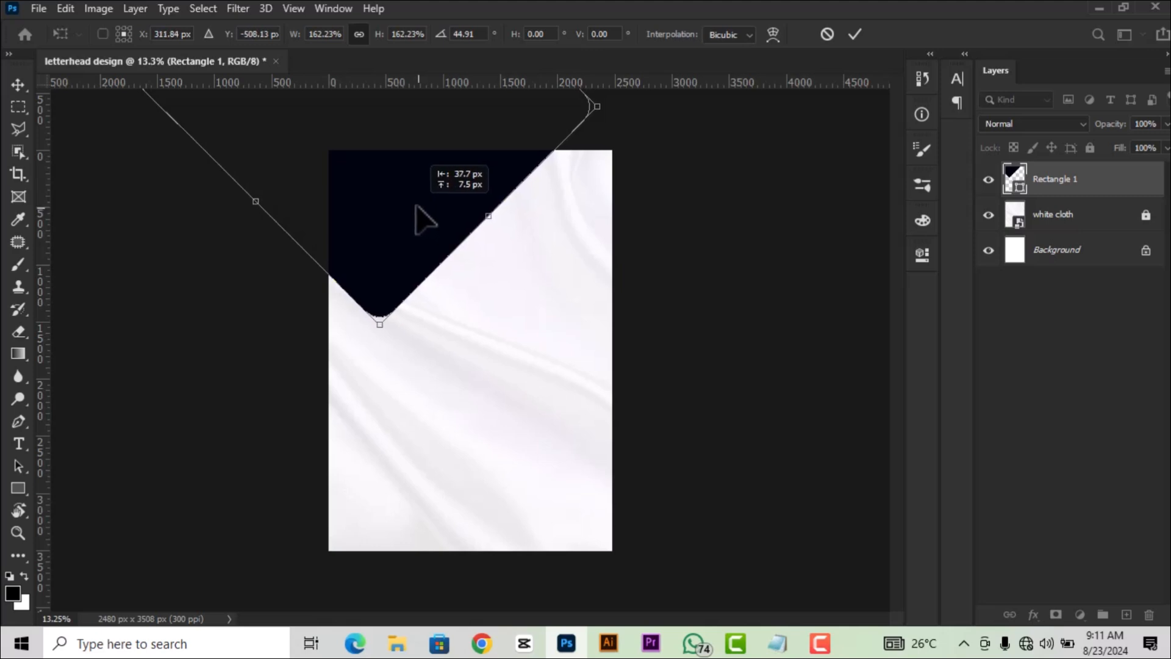
left_click(855, 34)
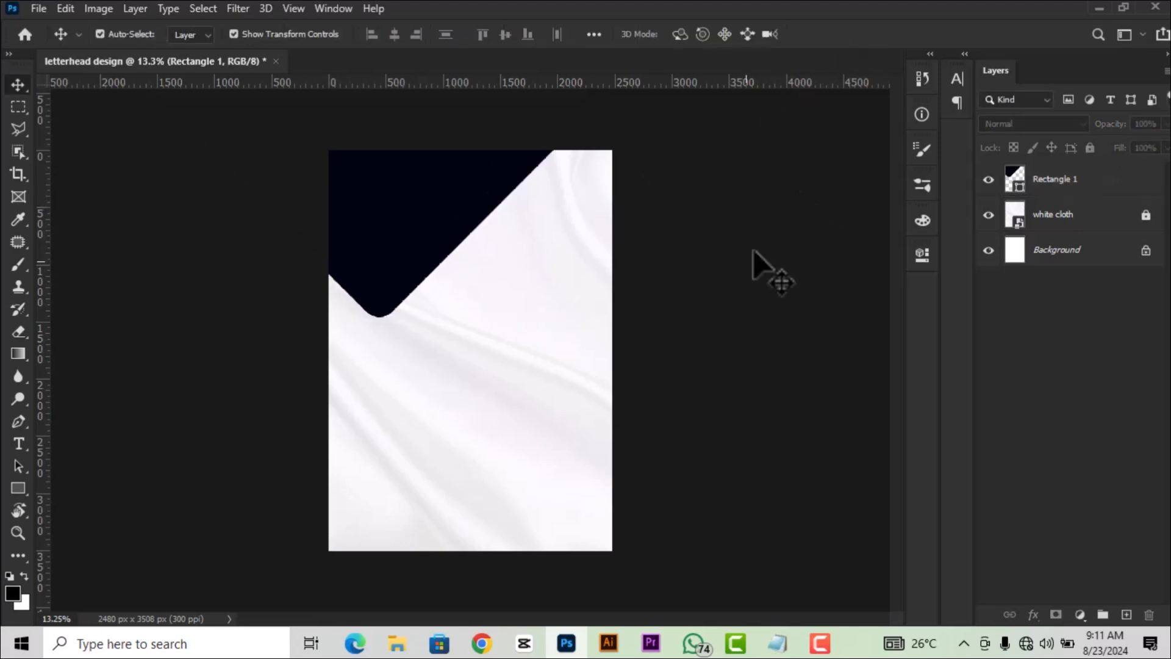
Select the navy corner shape's Rectangle 1 layer.
scroll(754, 251, "down", 5)
scroll(549, 147, "up", 7)
left_click(422, 169)
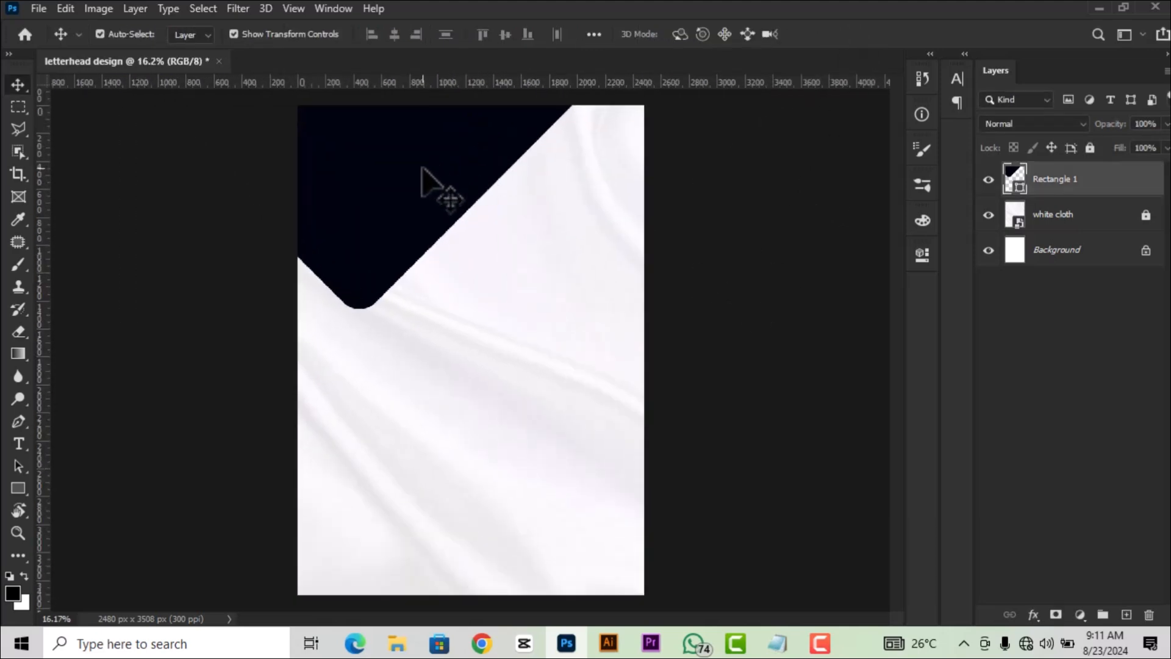
left_click(730, 235)
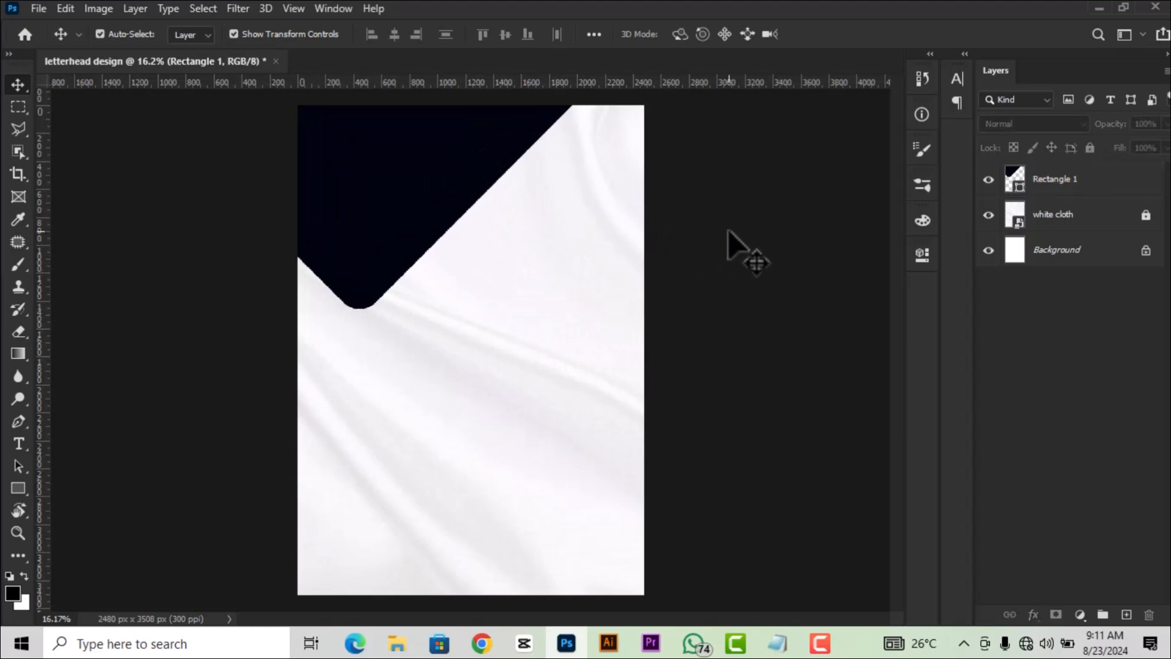
left_click(466, 173)
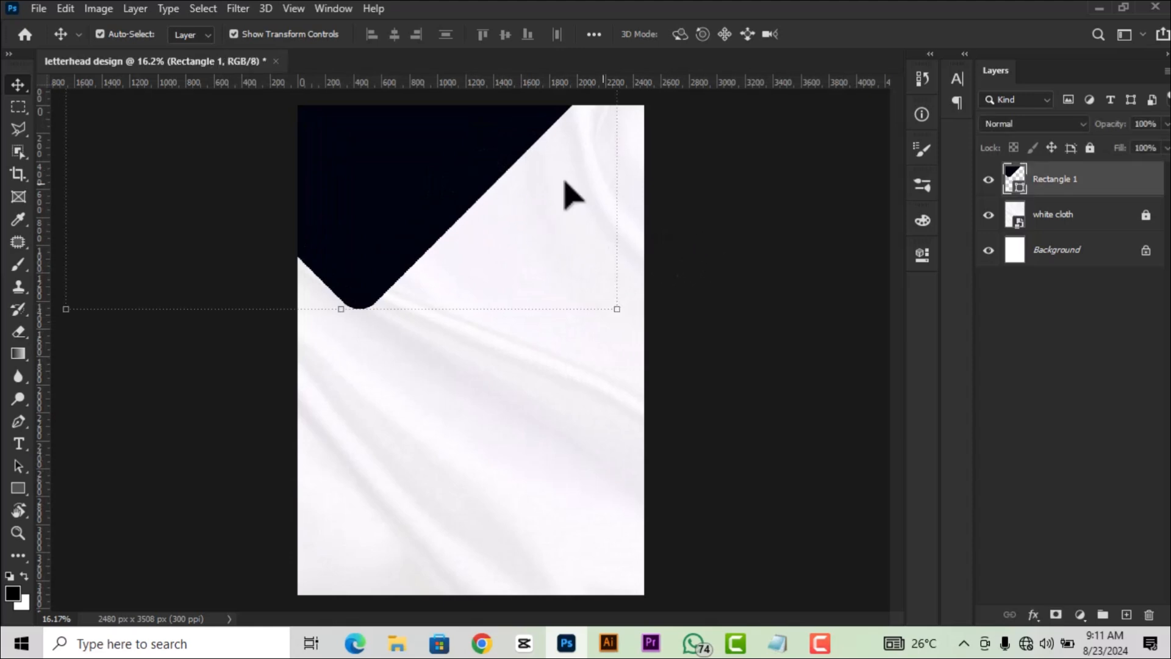
Duplicate Rectangle 1 as 'Rectangle 1 copy' and select the original layer.
right_click(1074, 180)
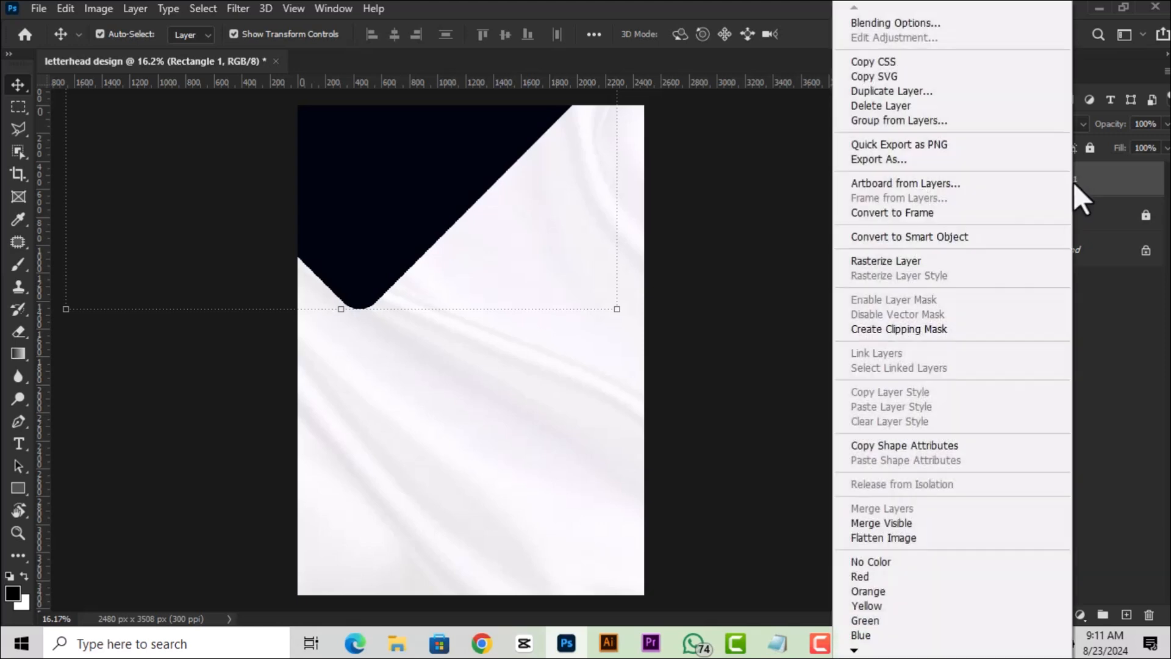
left_click(883, 94)
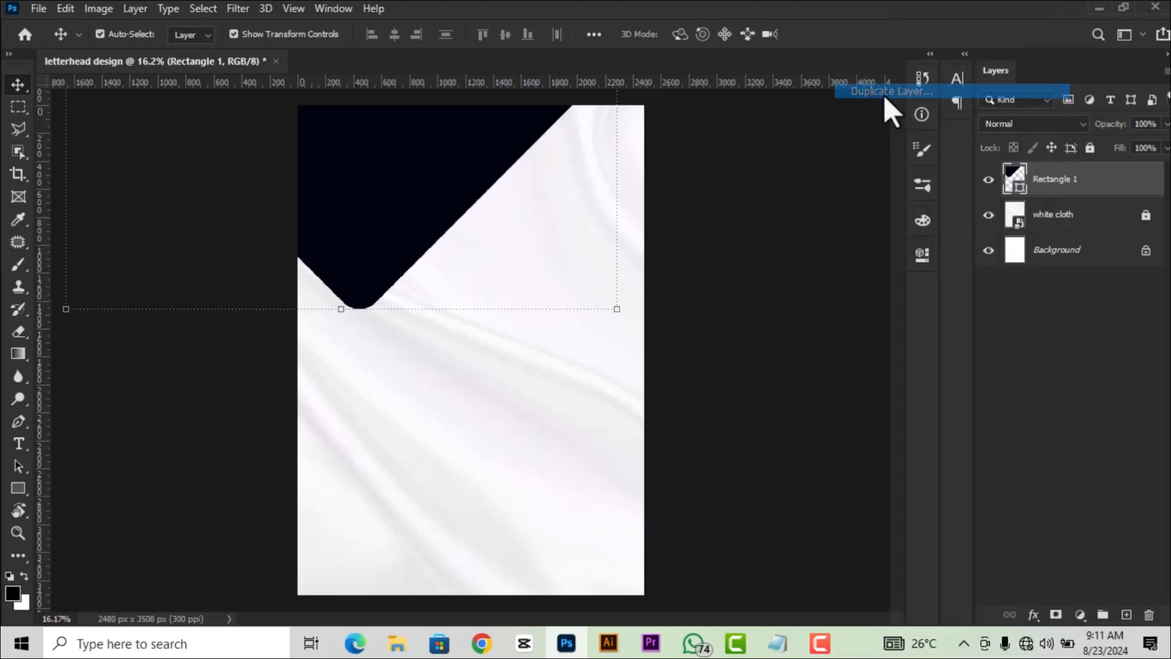
left_click(732, 163)
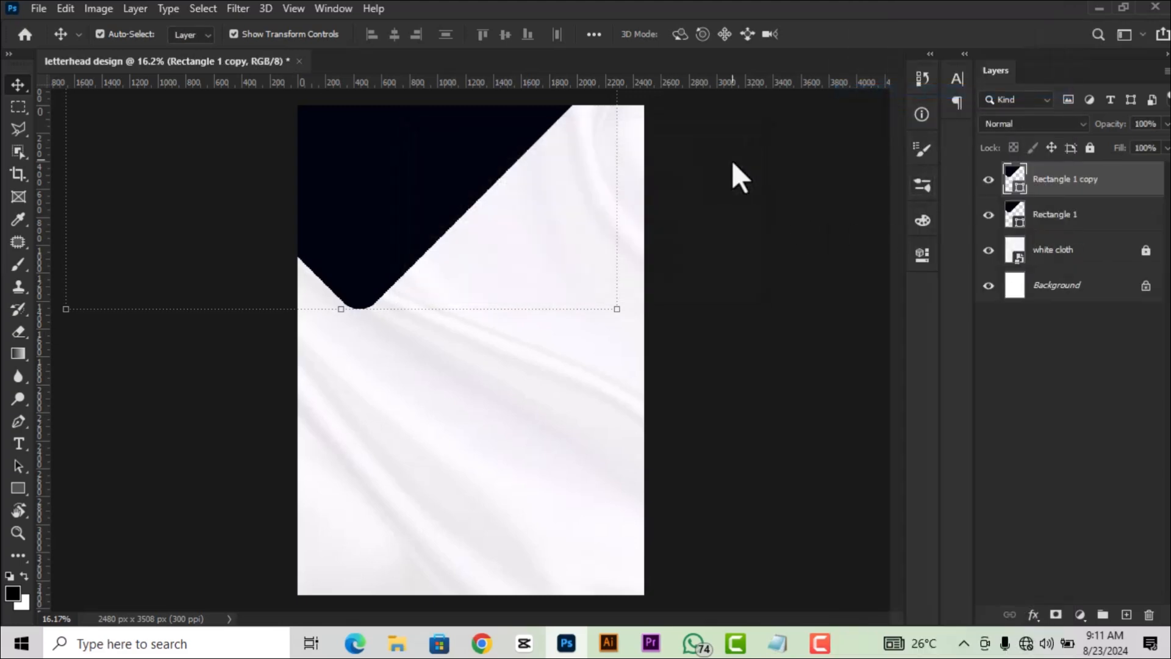
left_click(1046, 217)
left_click(1047, 186)
left_click(1049, 215)
left_click(1046, 183)
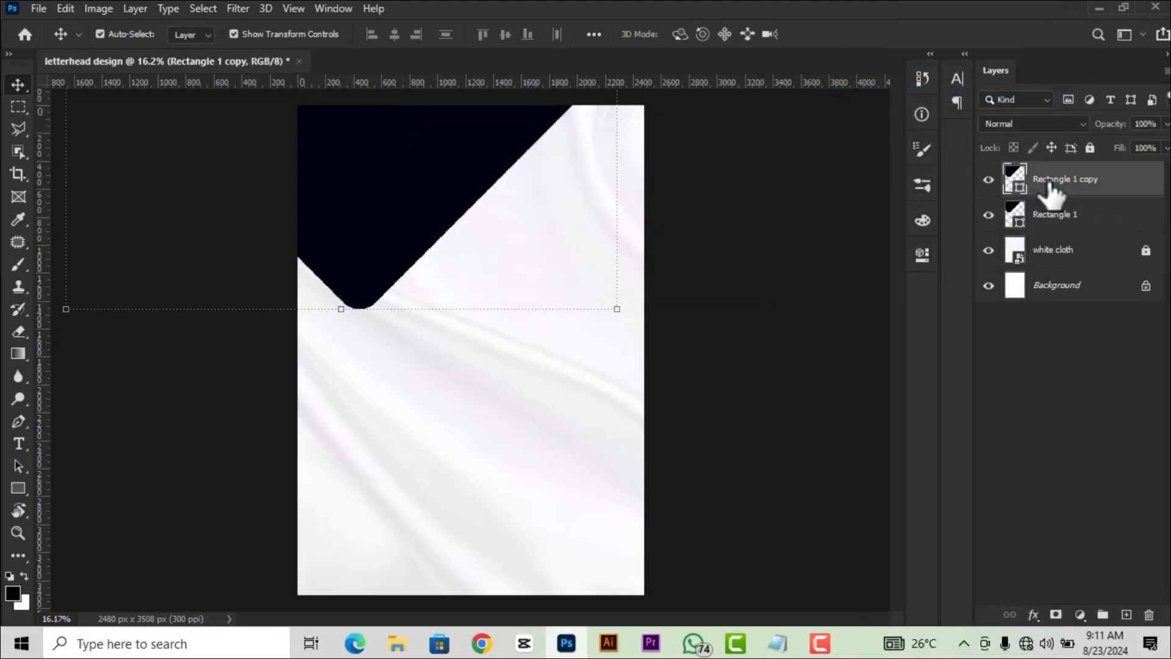
left_click(1061, 230)
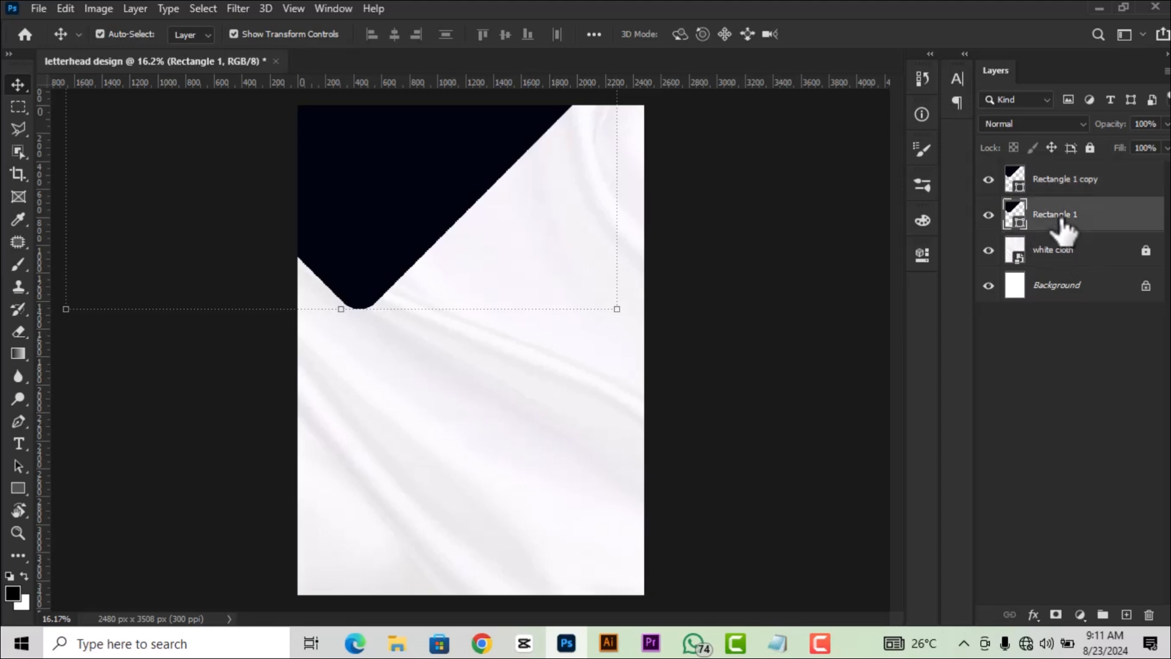
Recolour the original Rectangle 1 to orange ff6600.
double_click(1014, 210)
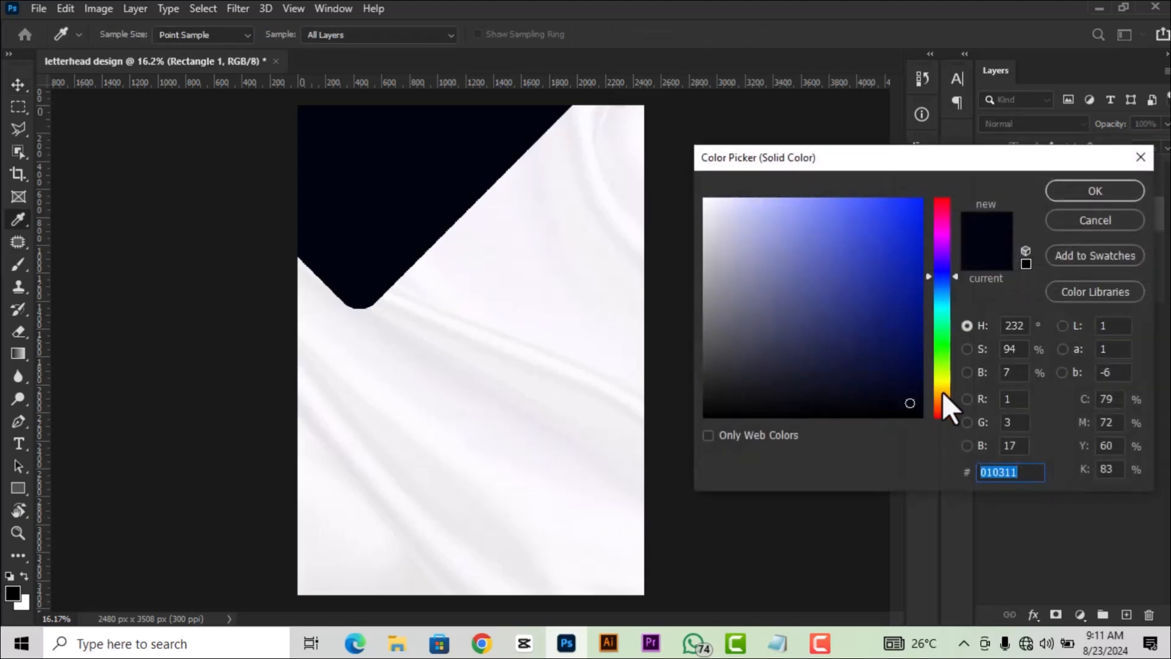
left_click(941, 396)
left_click(924, 201)
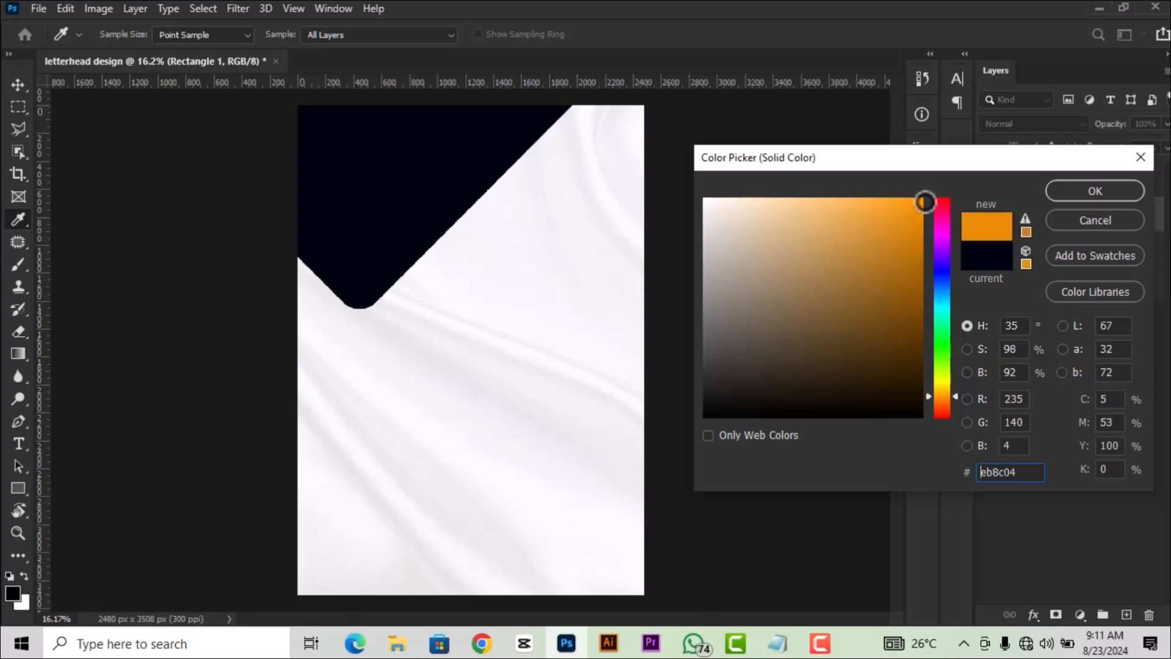
left_click_drag(924, 202, 923, 197)
left_click_drag(939, 396, 942, 404)
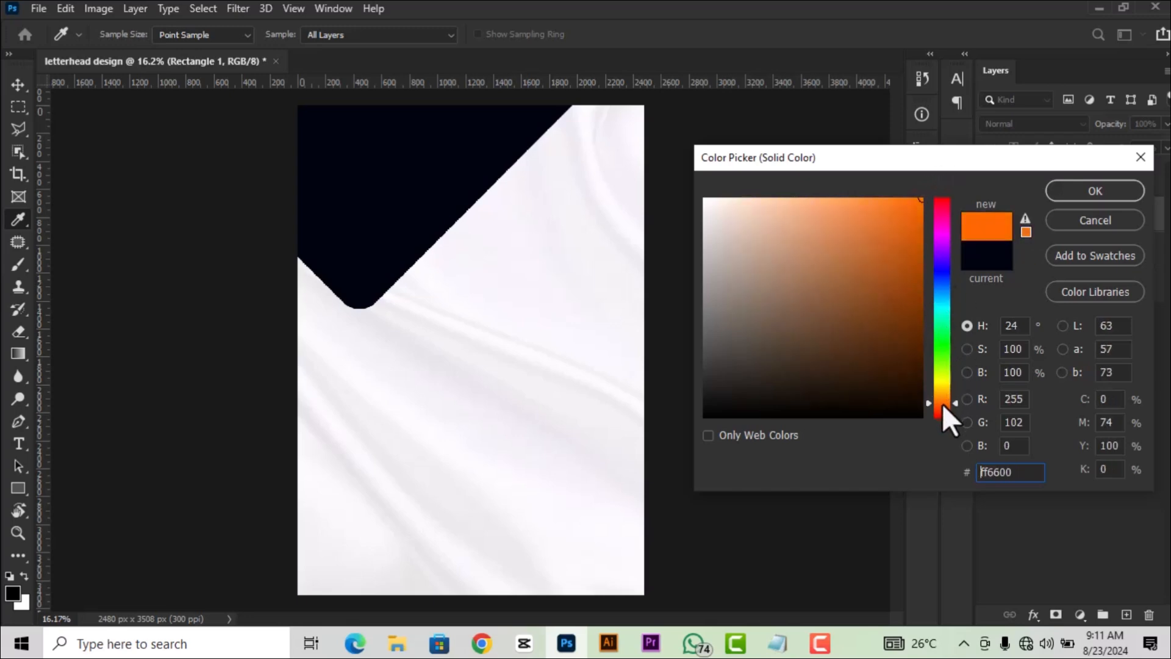
left_click_drag(1027, 477, 981, 474)
left_click(1080, 188)
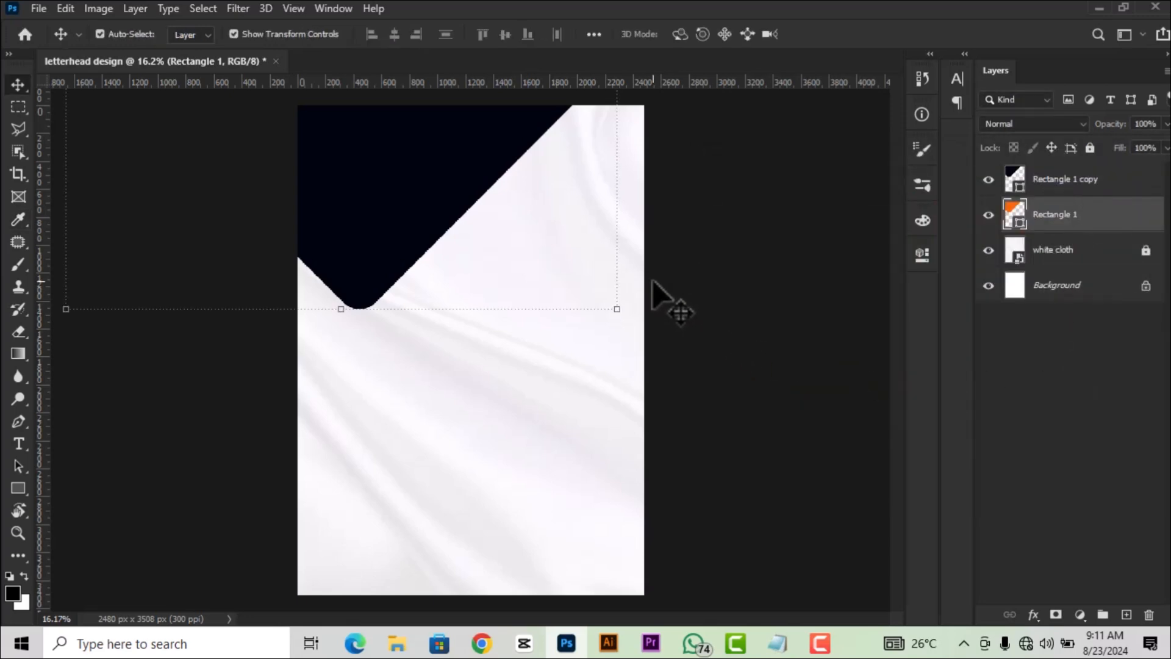
Nudge the orange shape down and slightly left to reveal an orange border.
key("shift+Down")
key("shift+Down")
key("shift+Down")
key("shift+Down")
key("shift+Down")
key("shift+Down")
key("shift+Down")
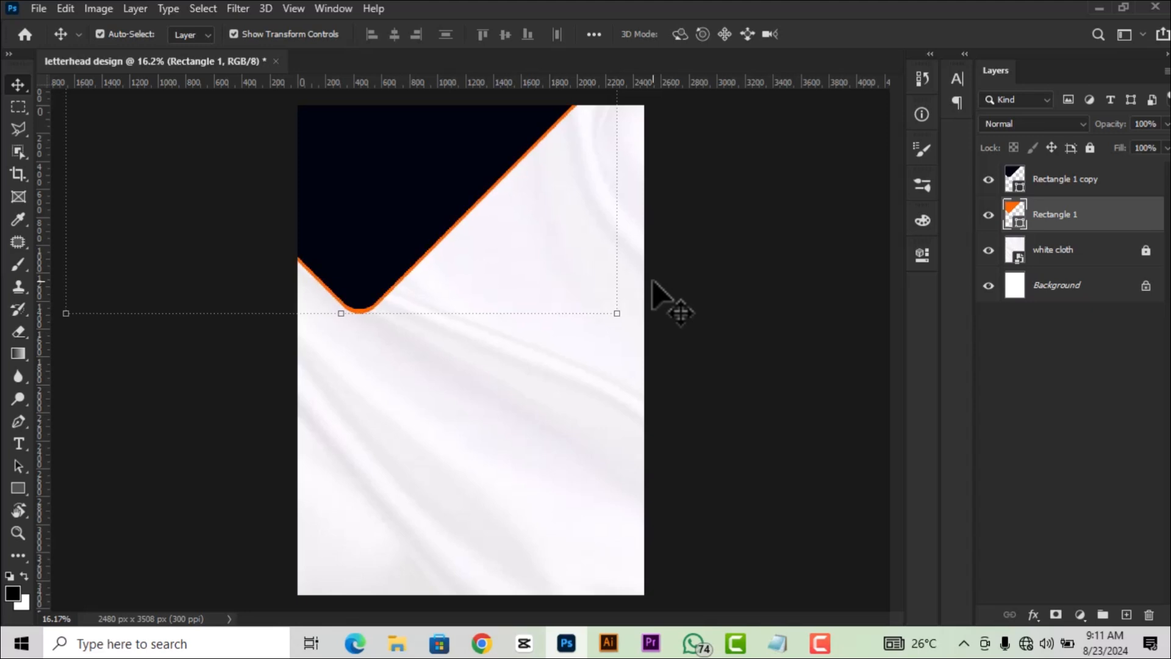
key("shift+Down")
key("shift+Down")
key("shift+Down")
key("shift+Down")
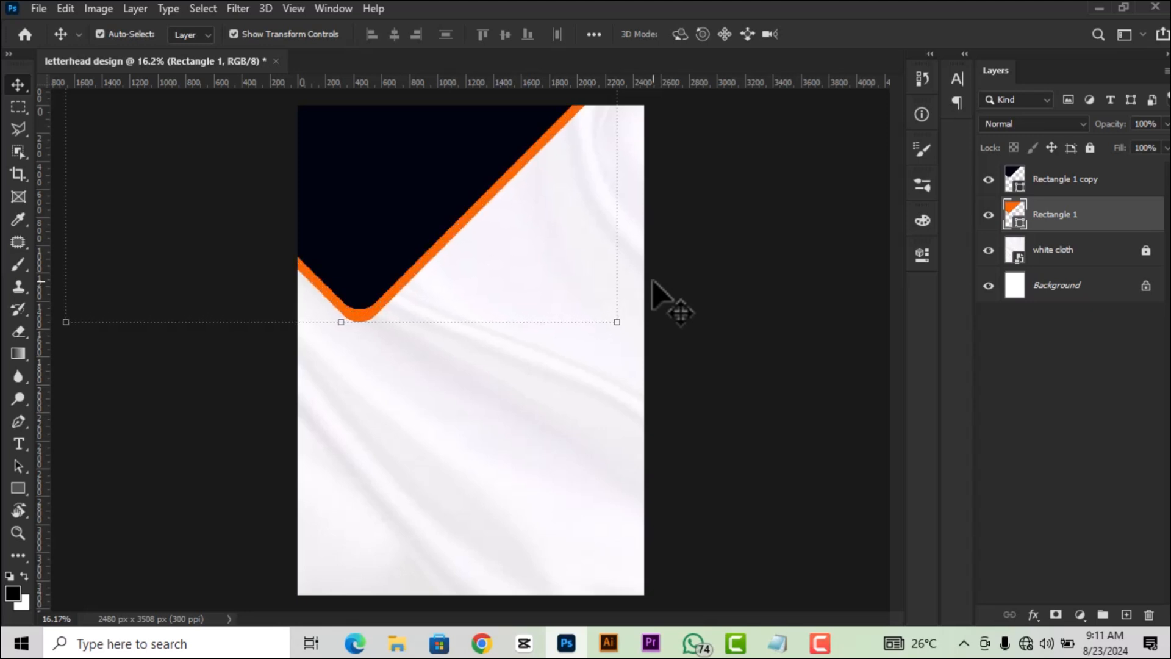
key("shift+Left")
key("shift+Left")
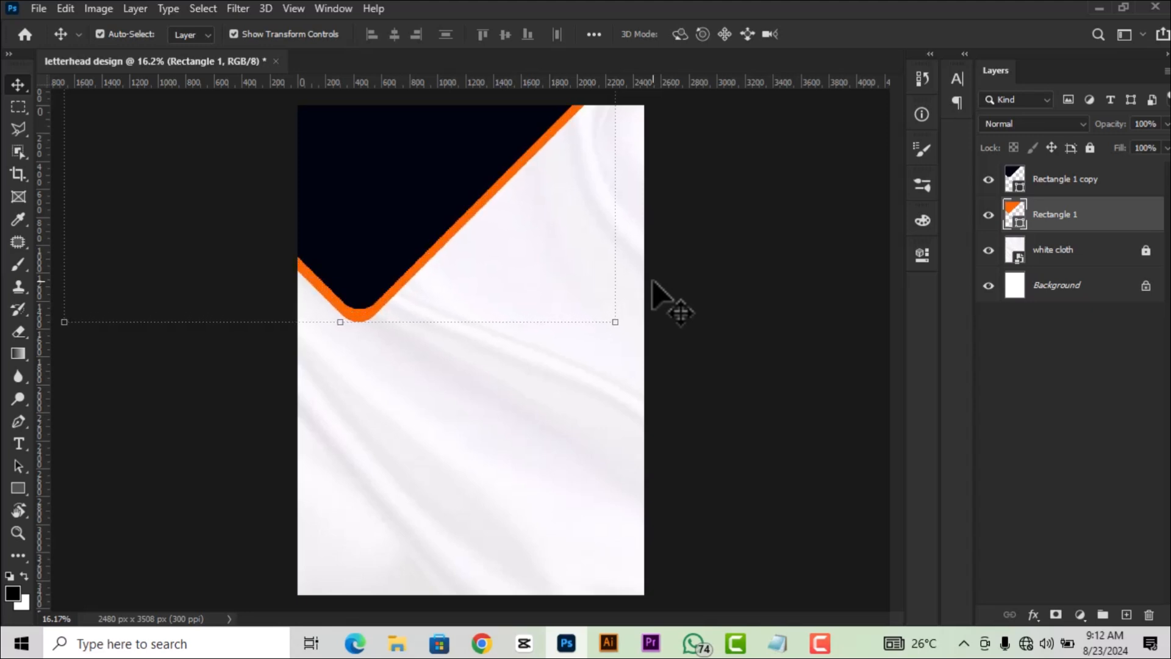
scroll(671, 283, "down", 4)
scroll(683, 286, "up", 3)
left_click(869, 372)
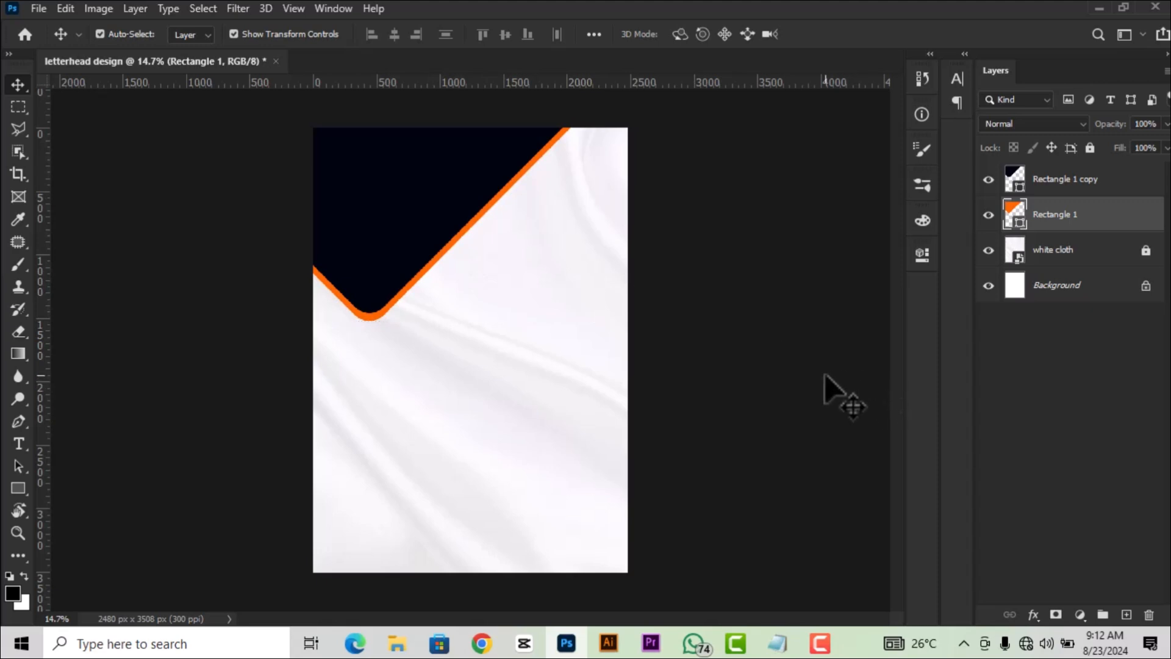
scroll(683, 357, "down", 1)
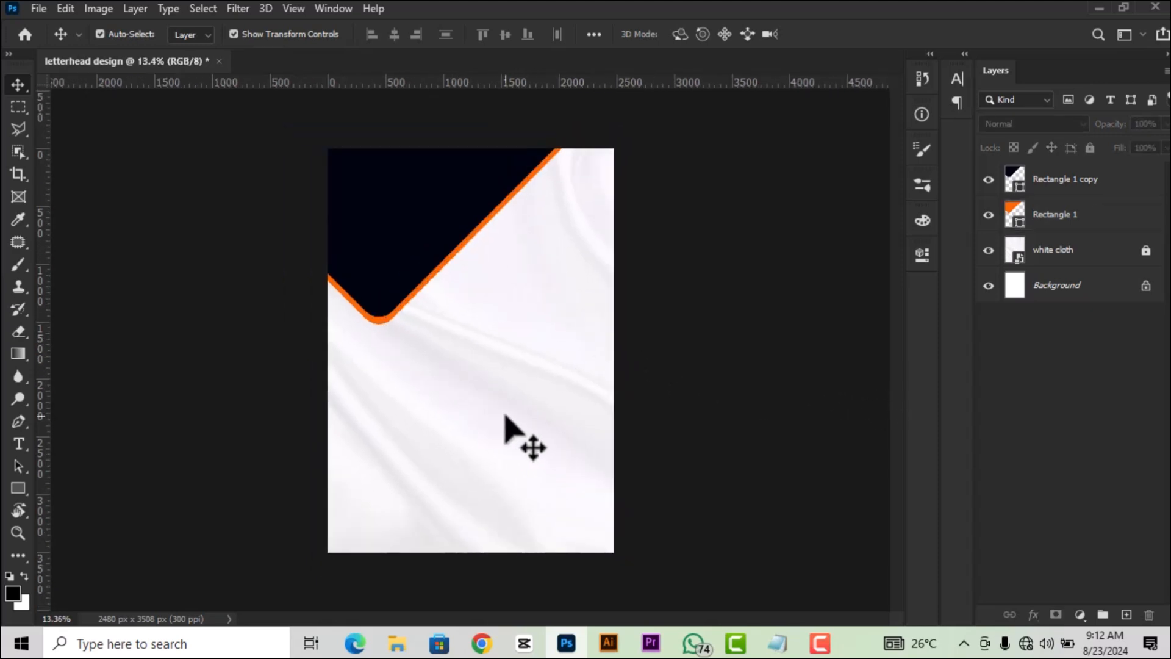
Draw a wide rectangle across the page bottom filled with dark navy.
left_click(19, 488)
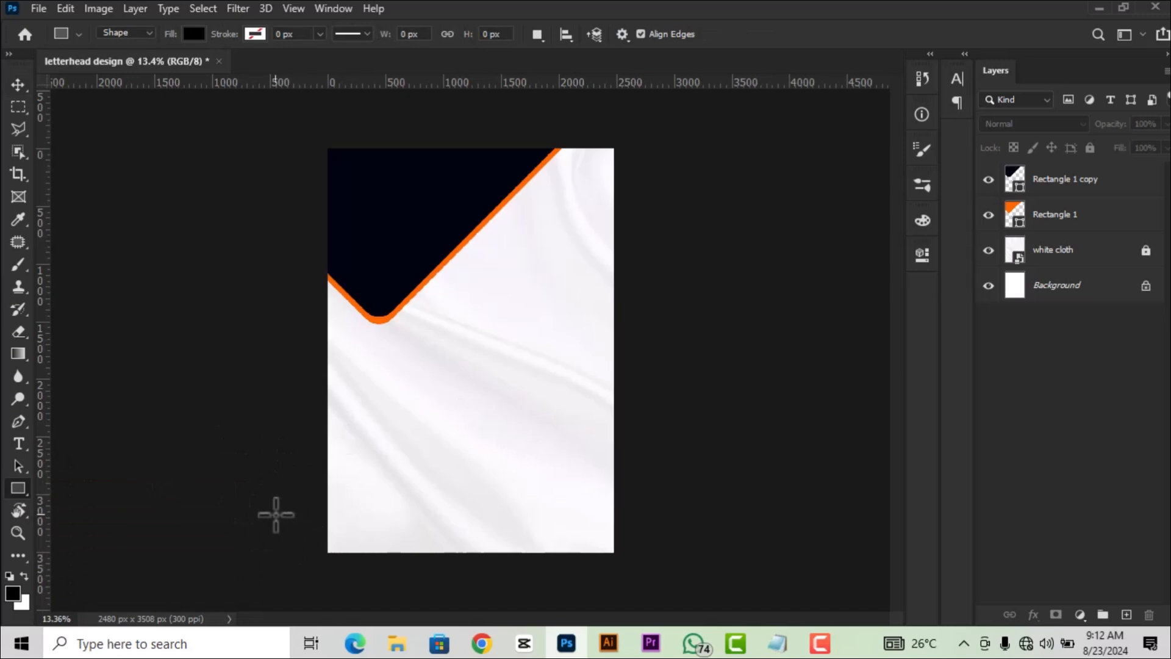
left_click_drag(274, 513, 684, 583)
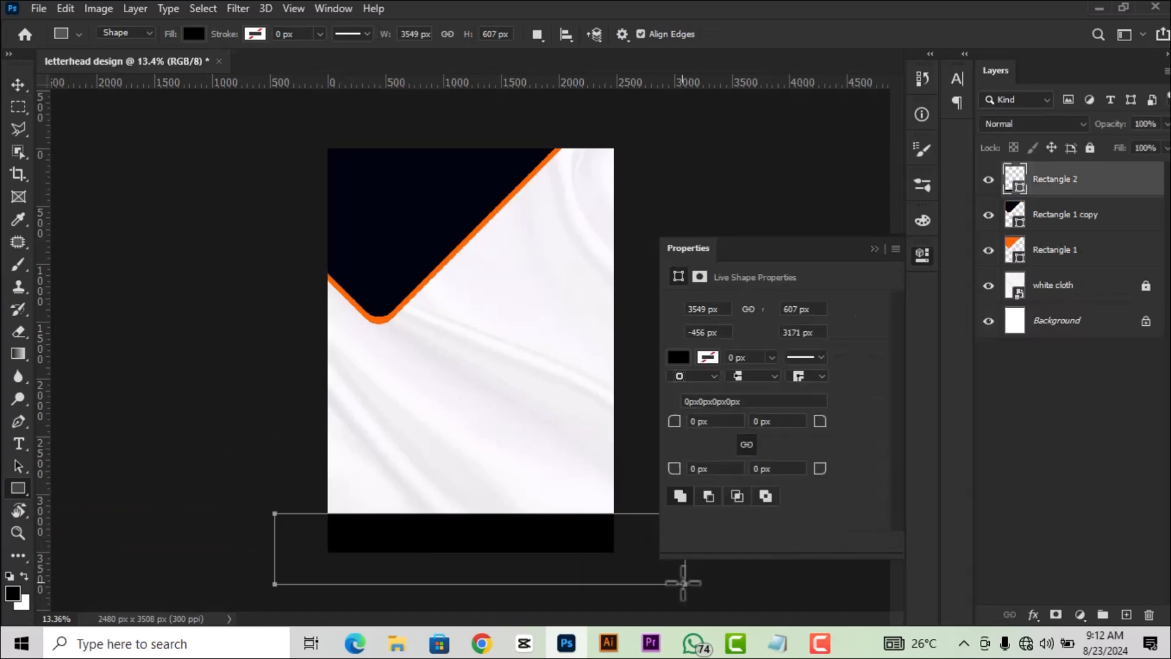
left_click(679, 364)
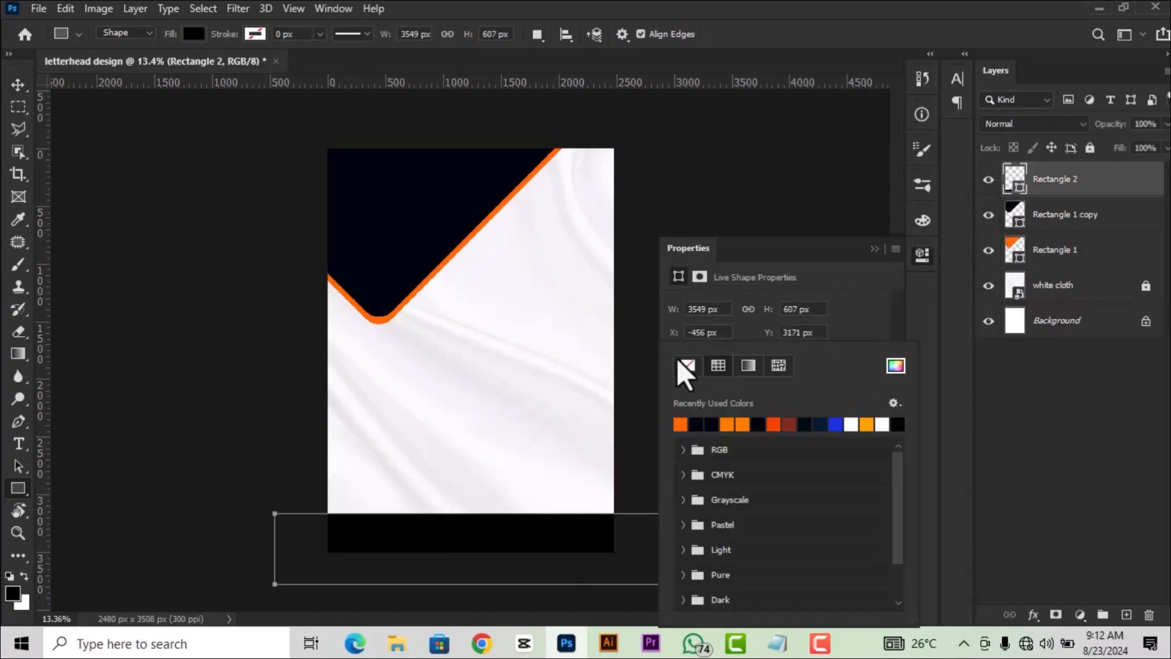
left_click(696, 424)
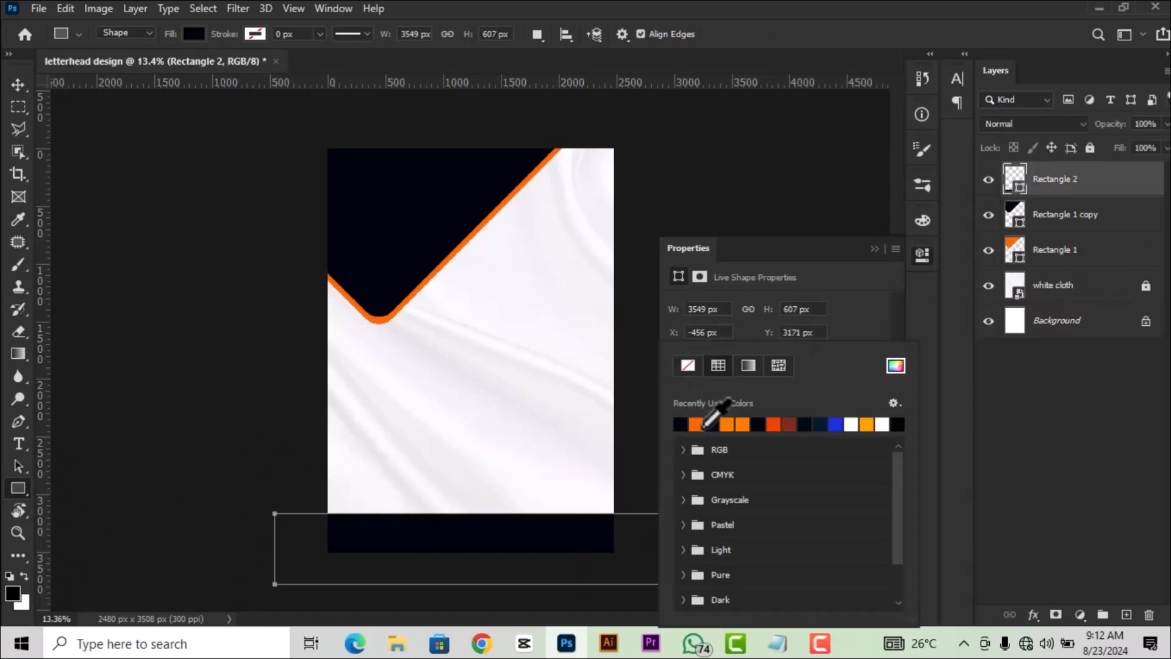
Move the navy footer bar lower so only a thinner strip shows.
left_click(922, 255)
left_click(19, 85)
left_click(71, 139)
scroll(450, 465, "up", 1)
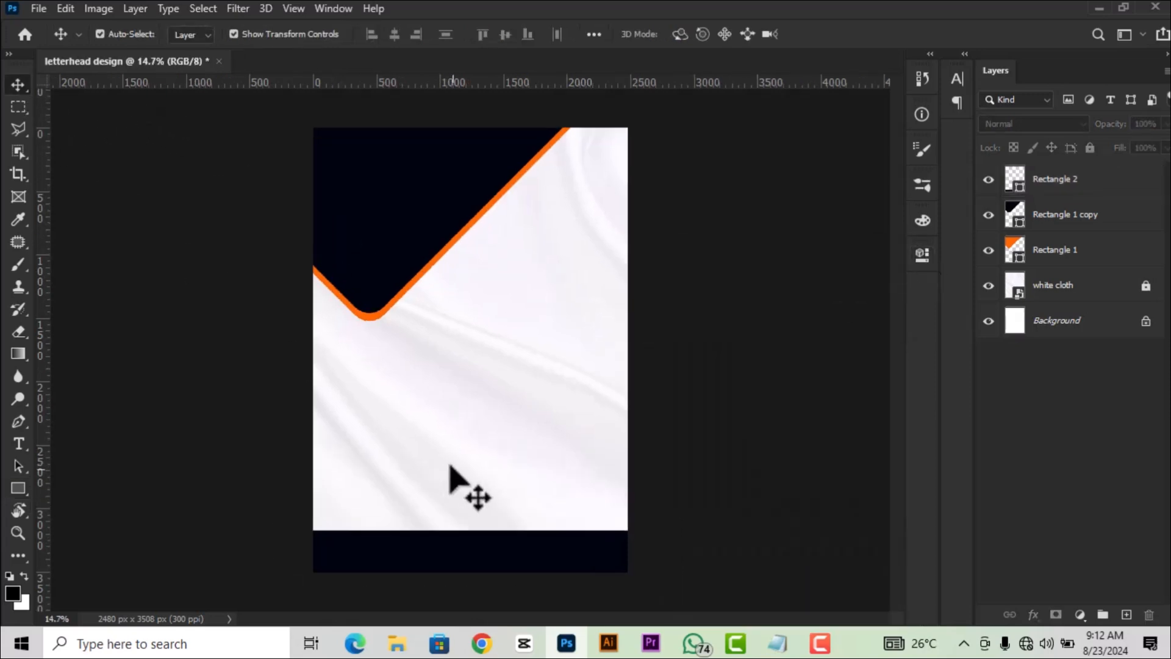
left_click_drag(489, 541, 490, 561)
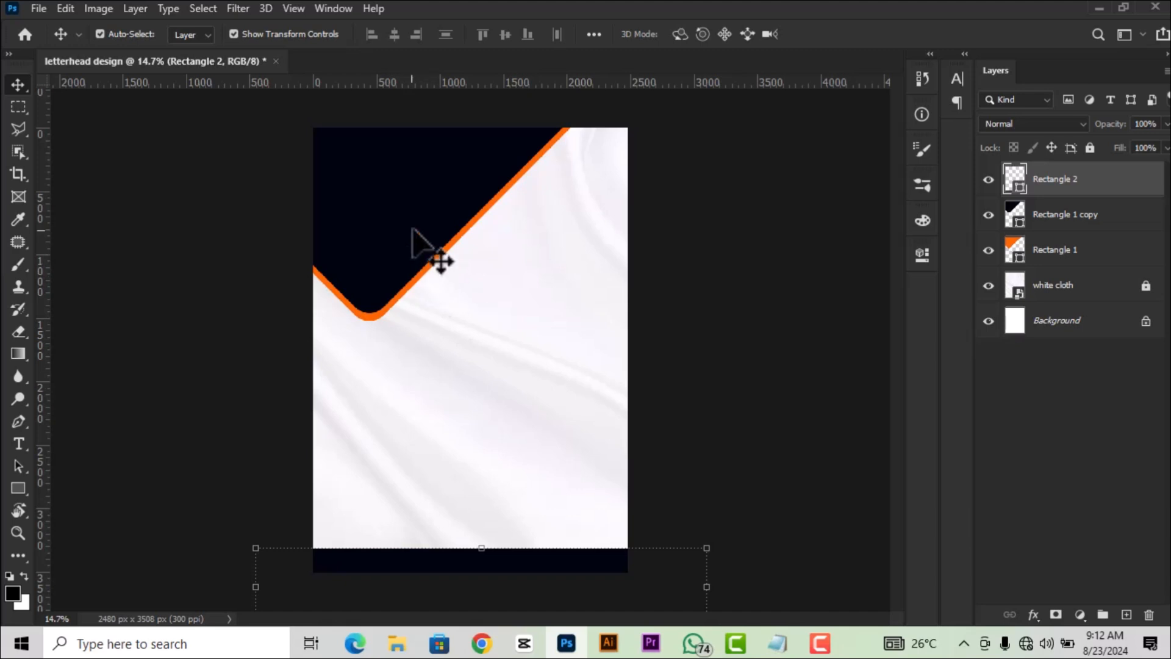
left_click(397, 239)
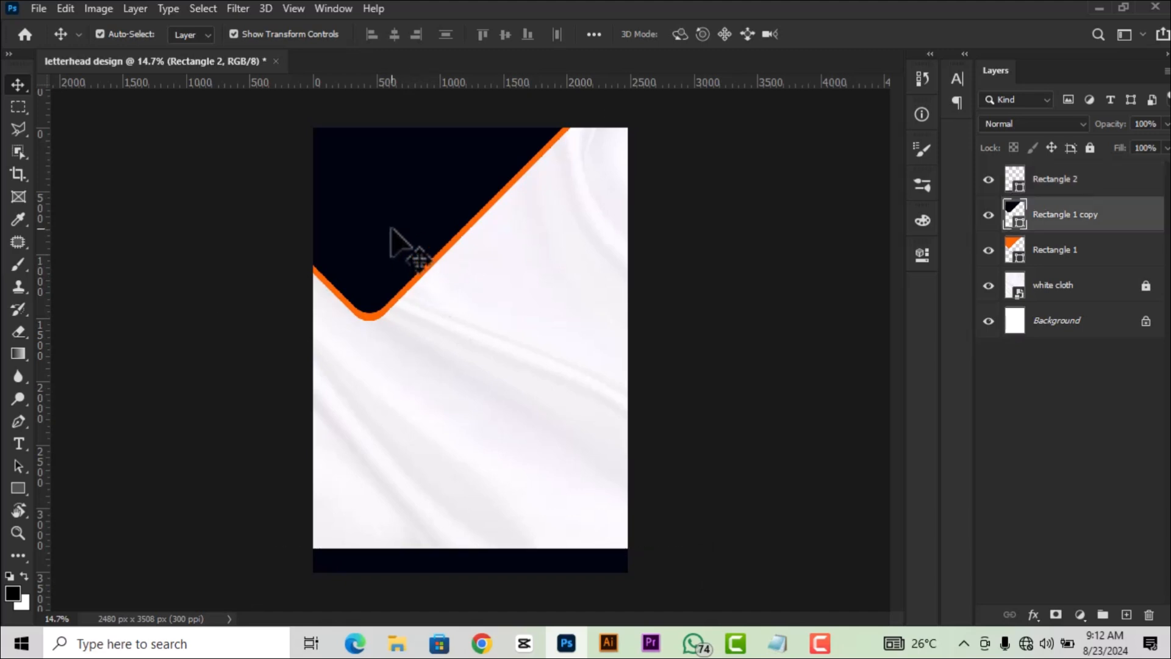
left_click(495, 564)
scroll(493, 564, "down", 1)
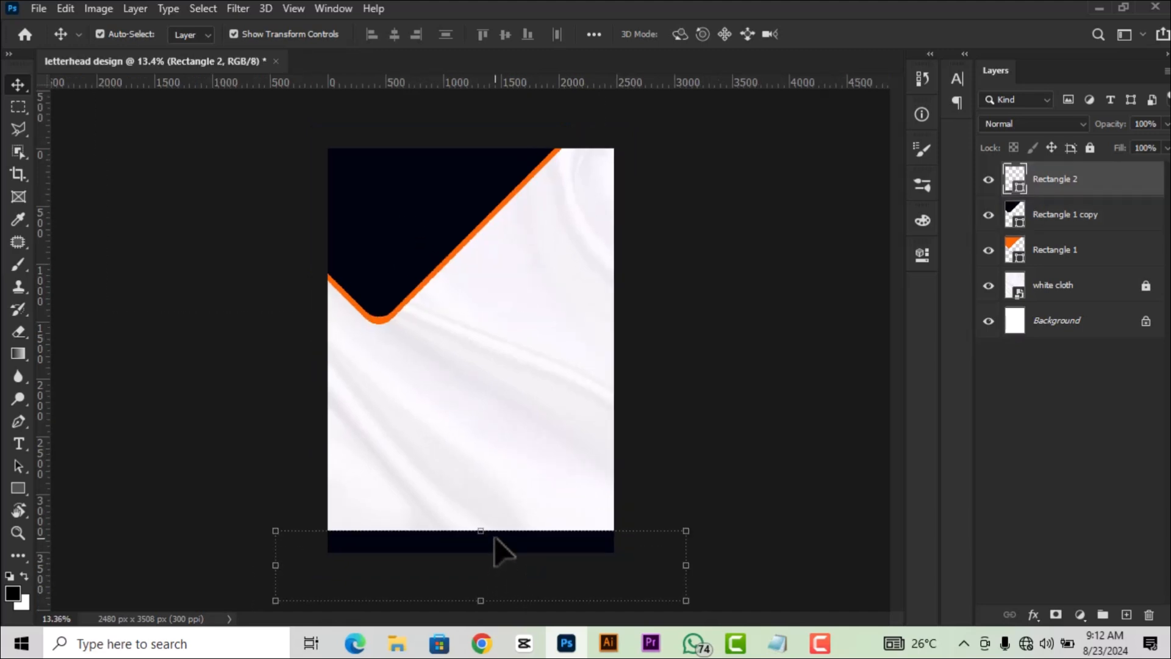
scroll(495, 542, "up", 1)
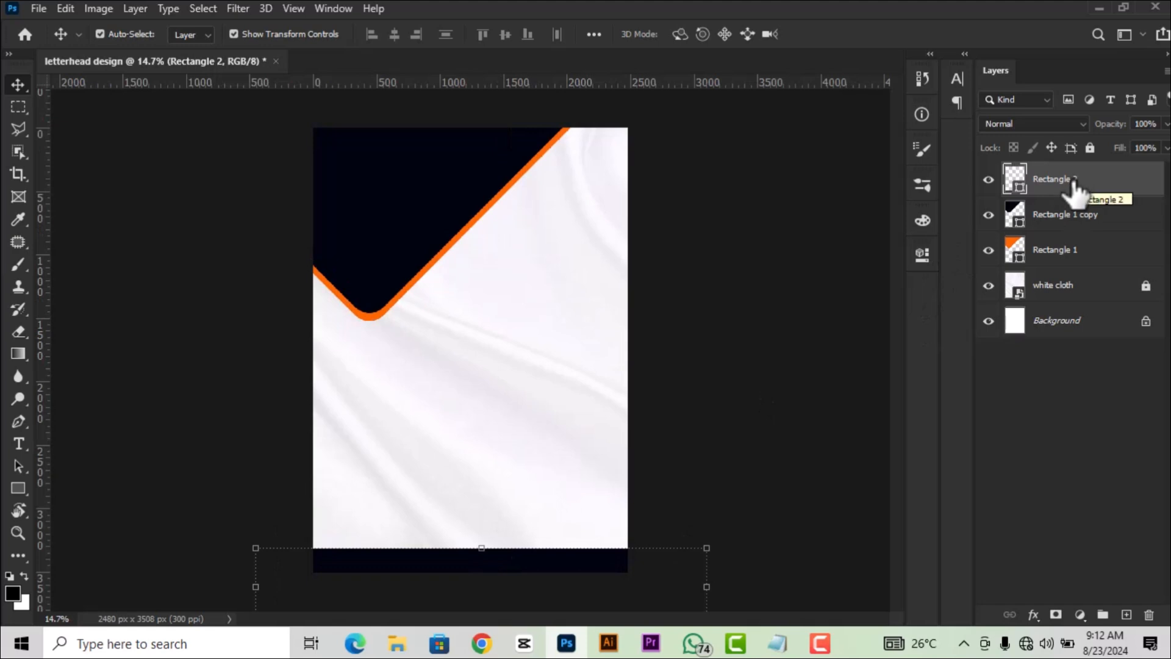
Duplicate the footer bar with Ctrl+J, recolour the lower copy orange ff6600, nudge it up.
key("ctrl")
key("ctrl+j")
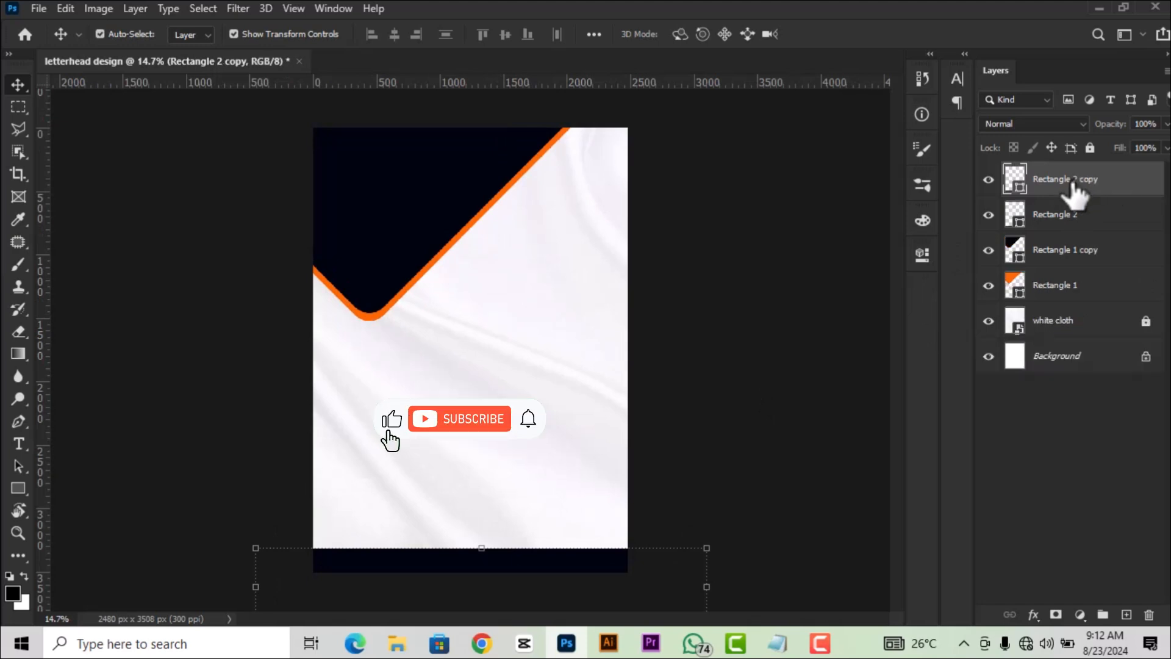
left_click(1036, 216)
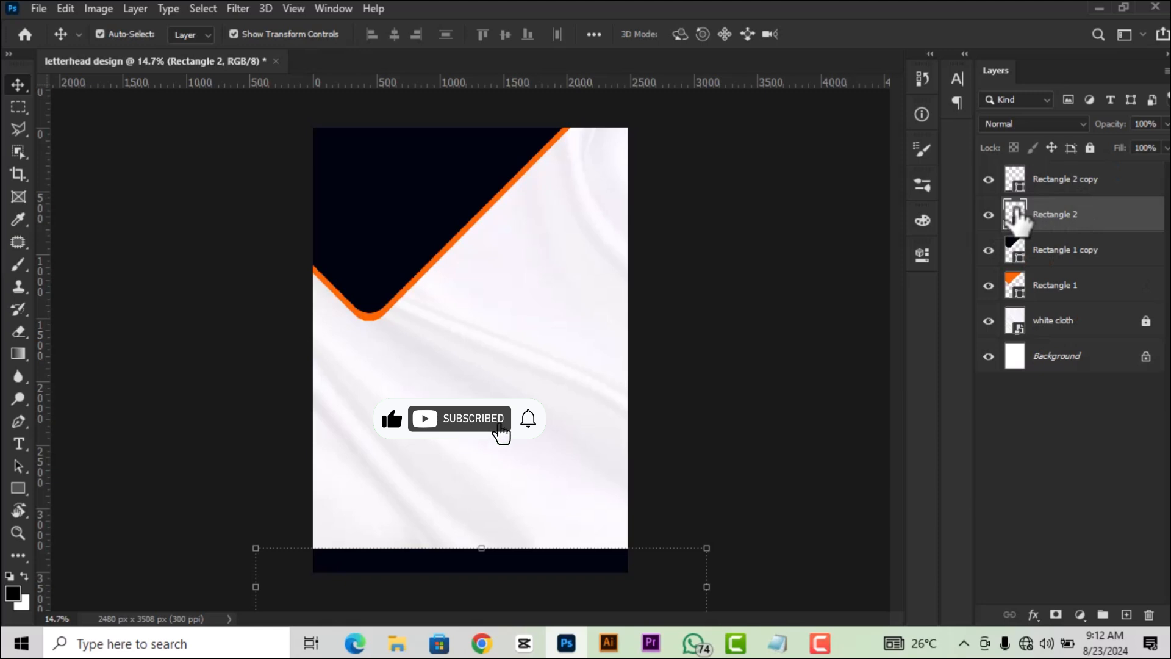
double_click(1015, 217)
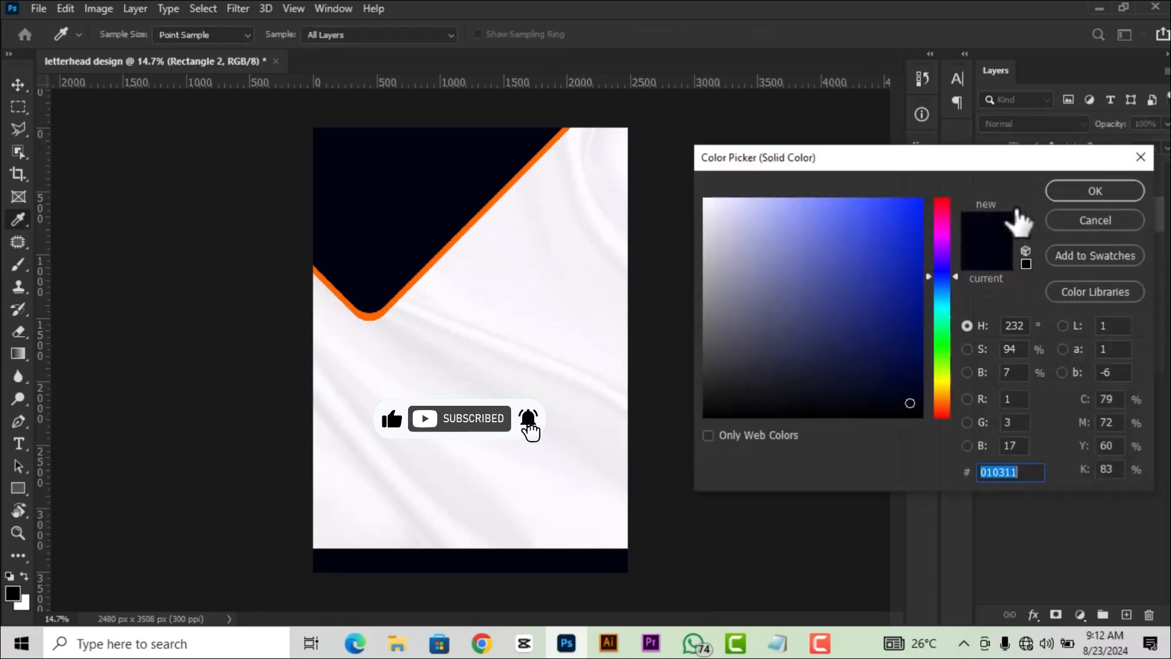
left_click(491, 202)
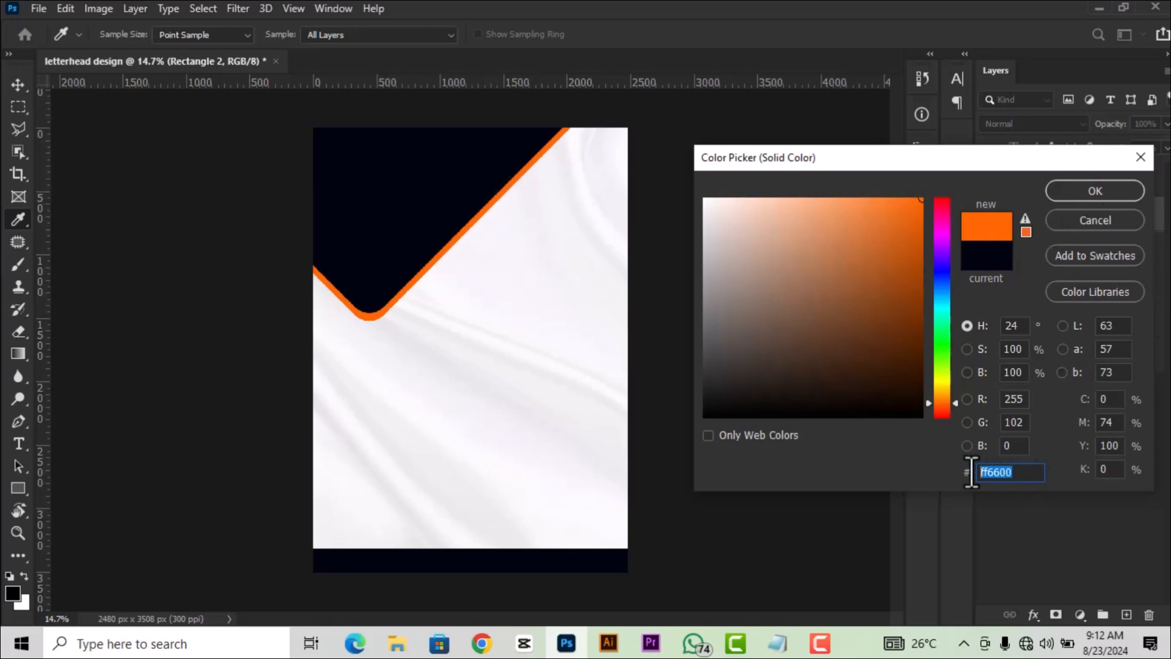
left_click(1095, 189)
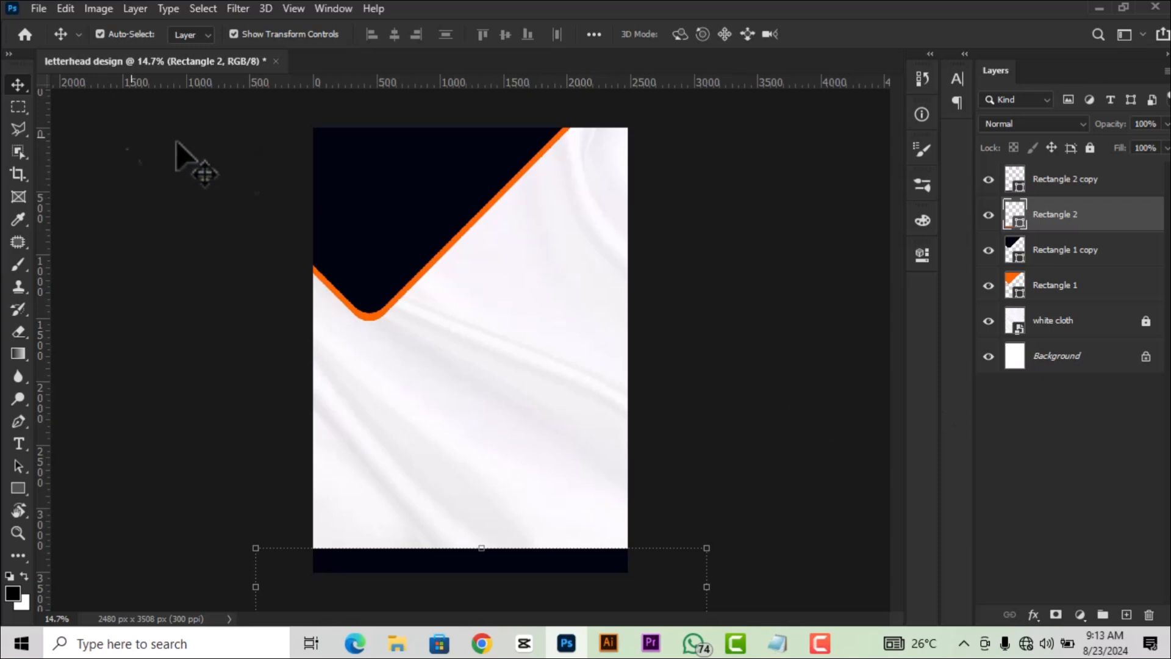
key("shift+Up")
key("shift+Up")
key("shift+Up")
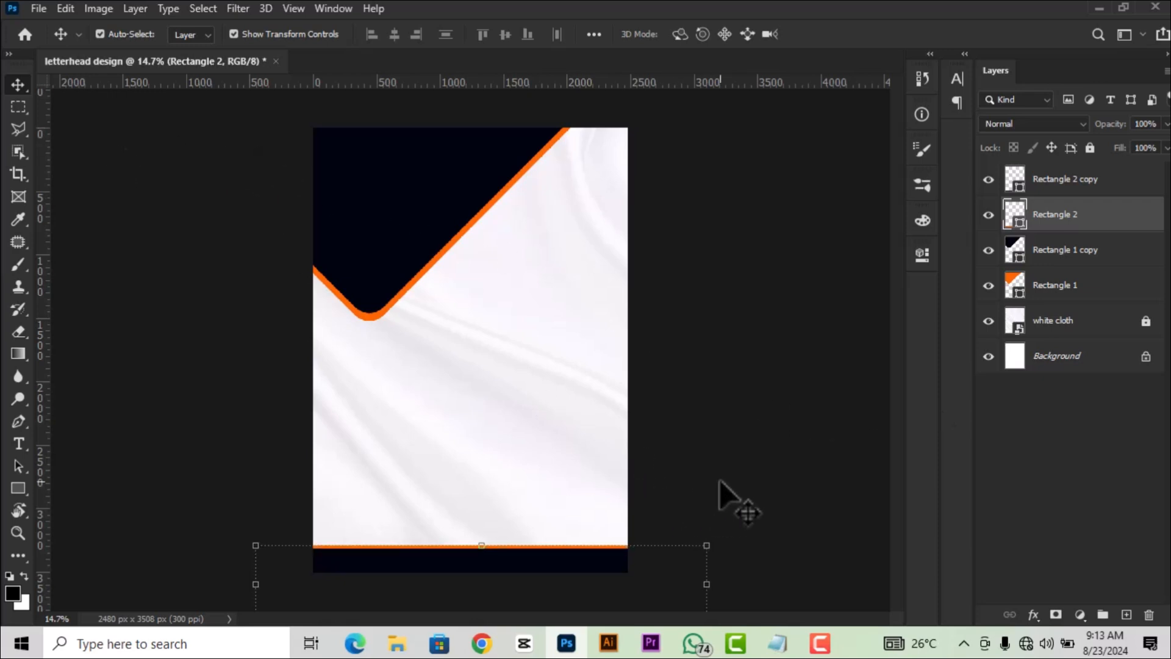
Nudge the Rectangle 1 corner shape up slightly.
left_click(758, 347)
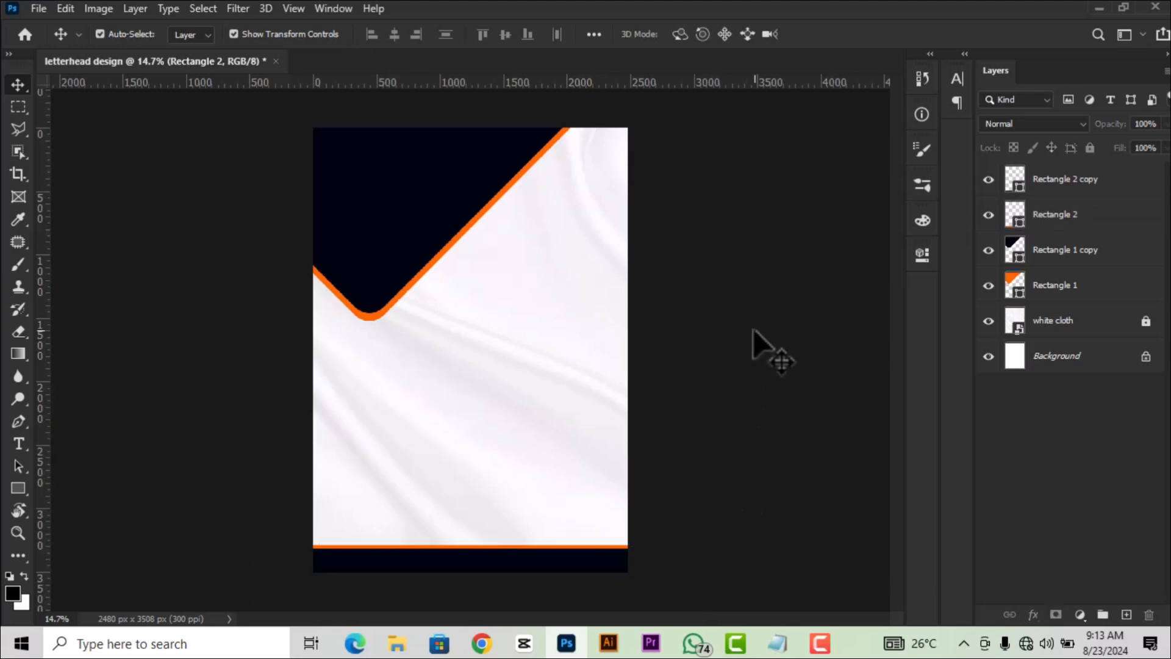
left_click(1062, 291)
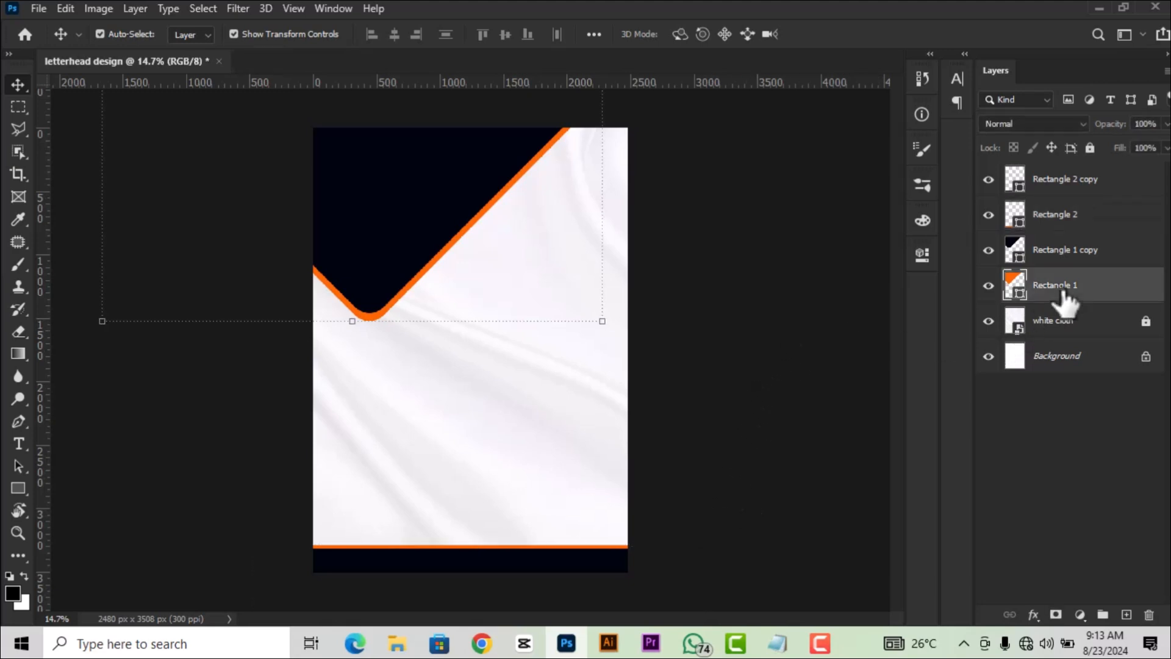
key("shift+Up")
key("shift+Up")
key("shift+Up")
Add vertical guides at 10% and 90% of the page width.
left_click(807, 321)
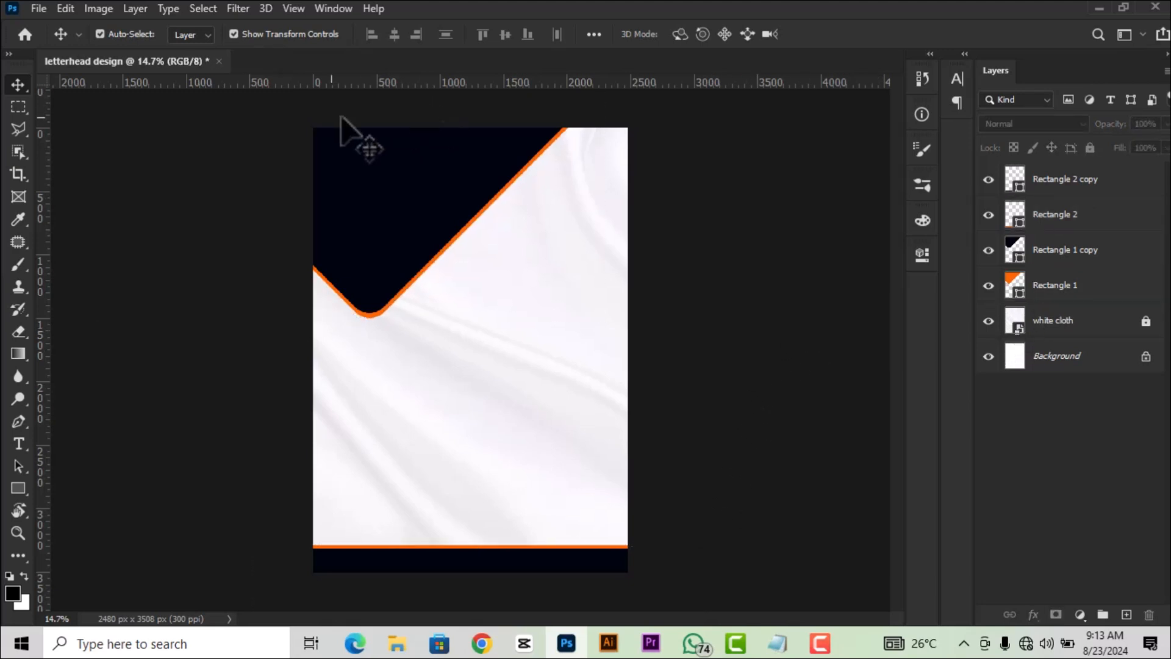
left_click(292, 8)
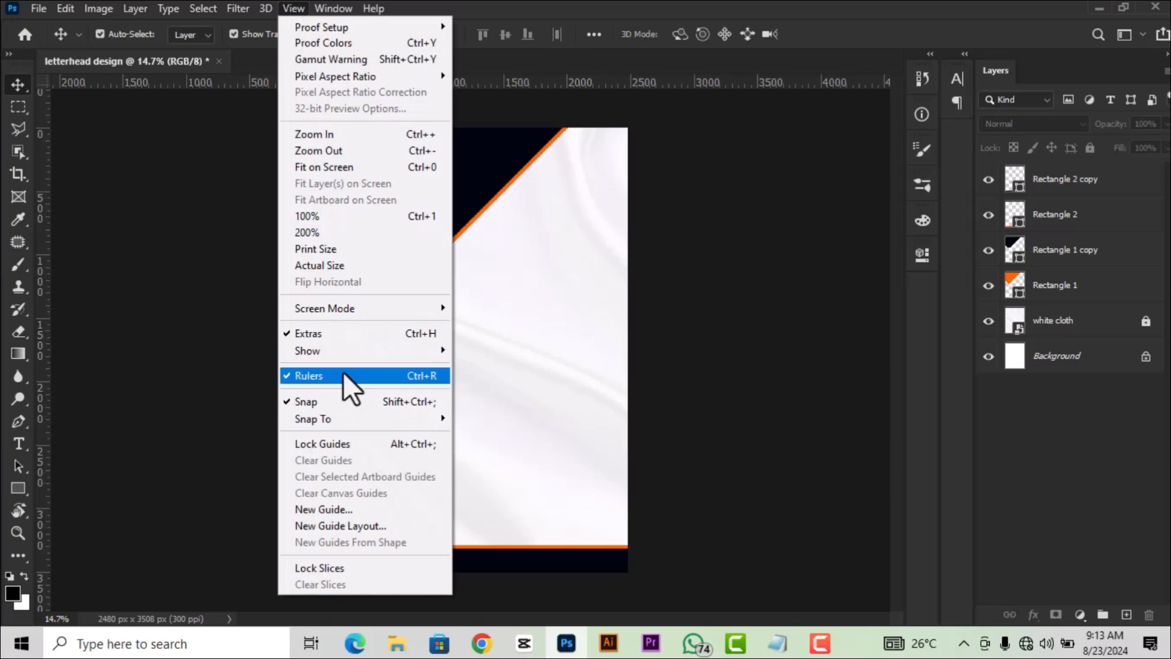
left_click(342, 514)
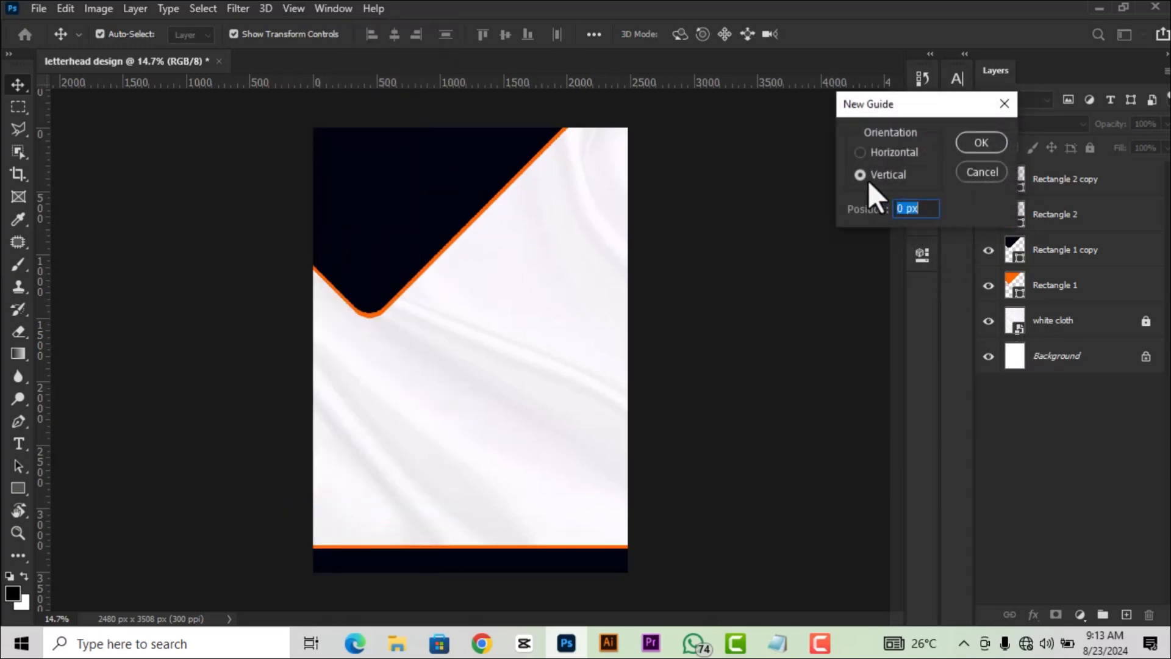
left_click(904, 208)
double_click(907, 209)
left_click_drag(920, 209, 896, 209)
type("10")
left_click(976, 143)
left_click(293, 8)
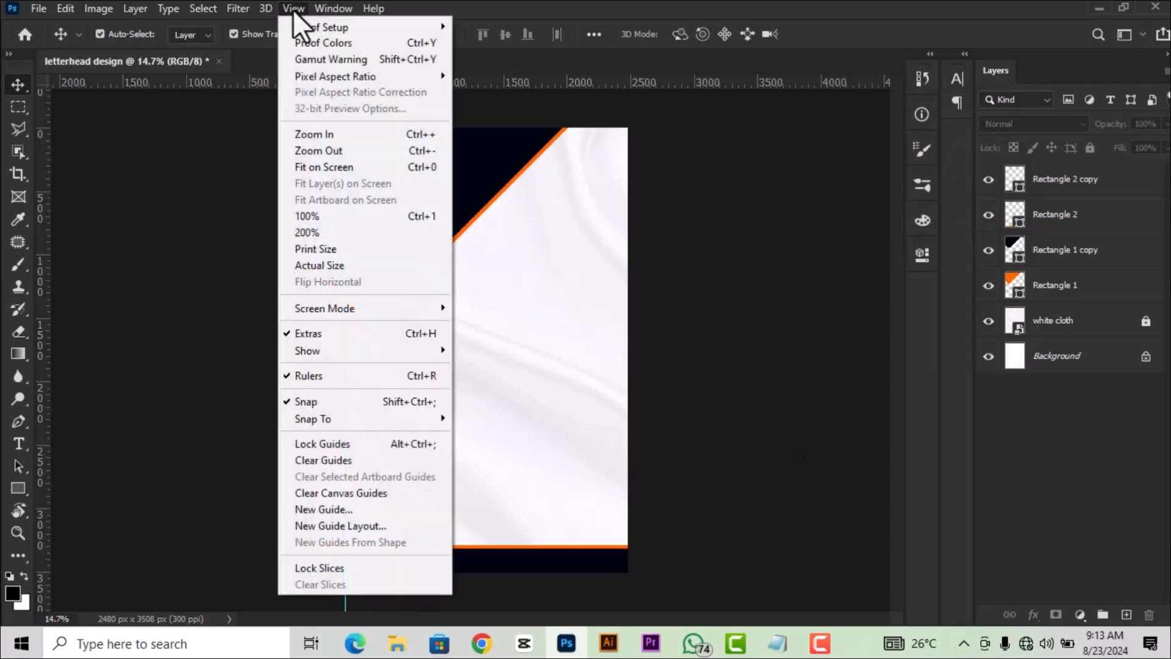
left_click(365, 511)
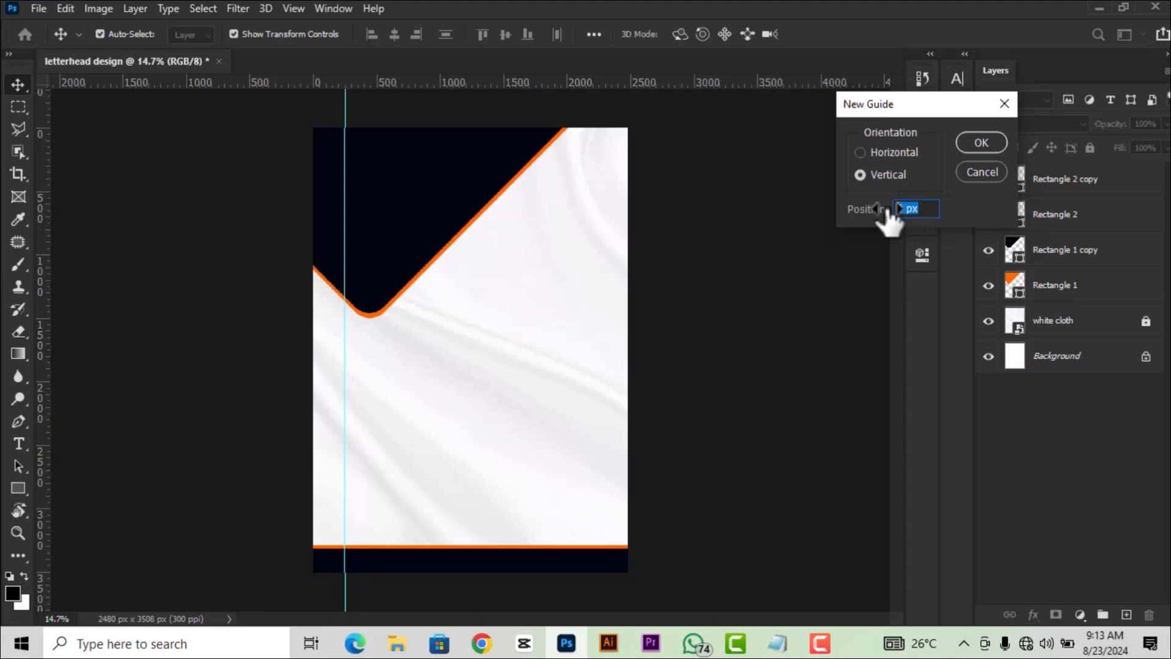
key("BackSpace")
type("90%")
left_click(980, 144)
scroll(588, 262, "down", 1)
scroll(549, 244, "up", 1)
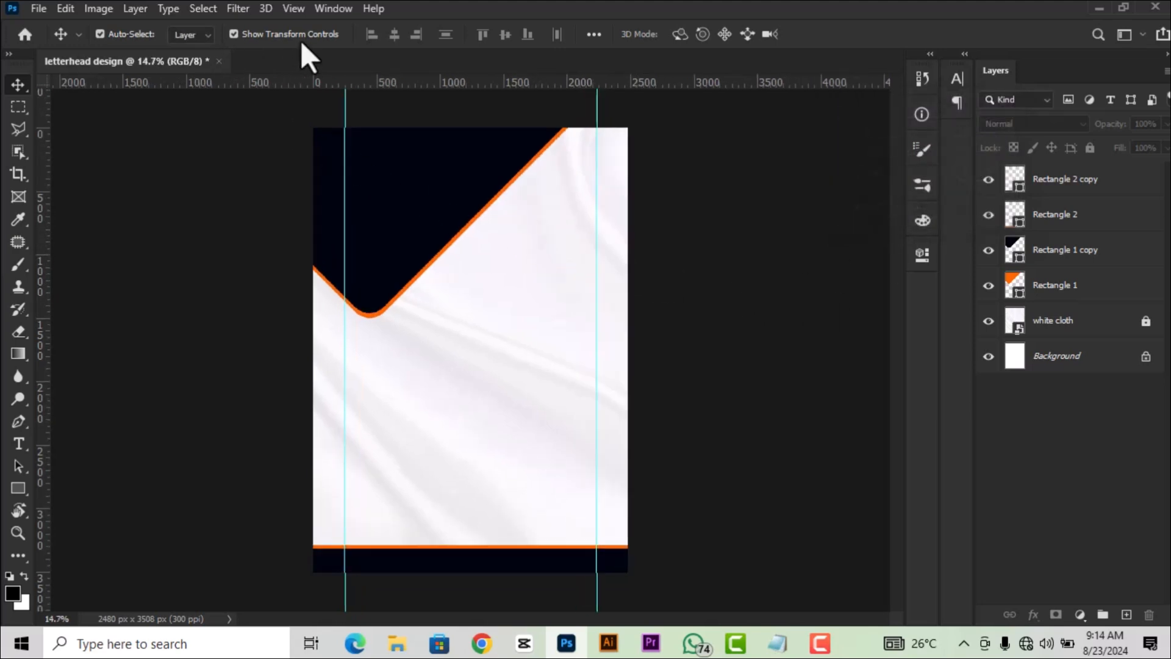
Add horizontal guides at 10% and 90% of the page height.
left_click(293, 8)
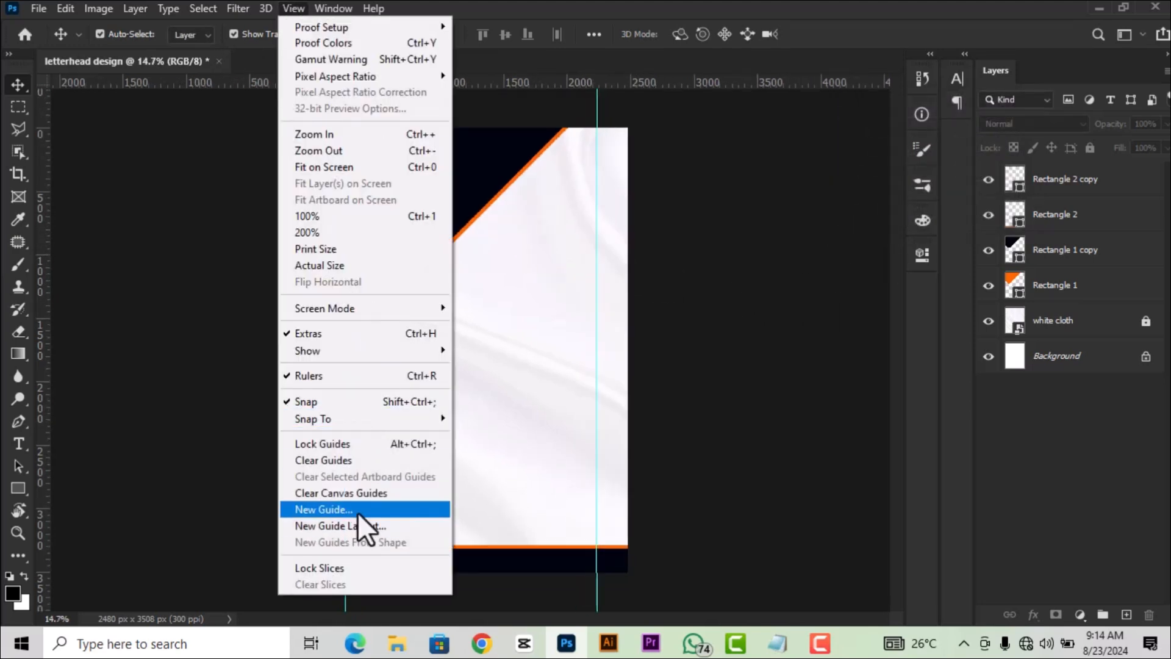
left_click(357, 509)
left_click(860, 152)
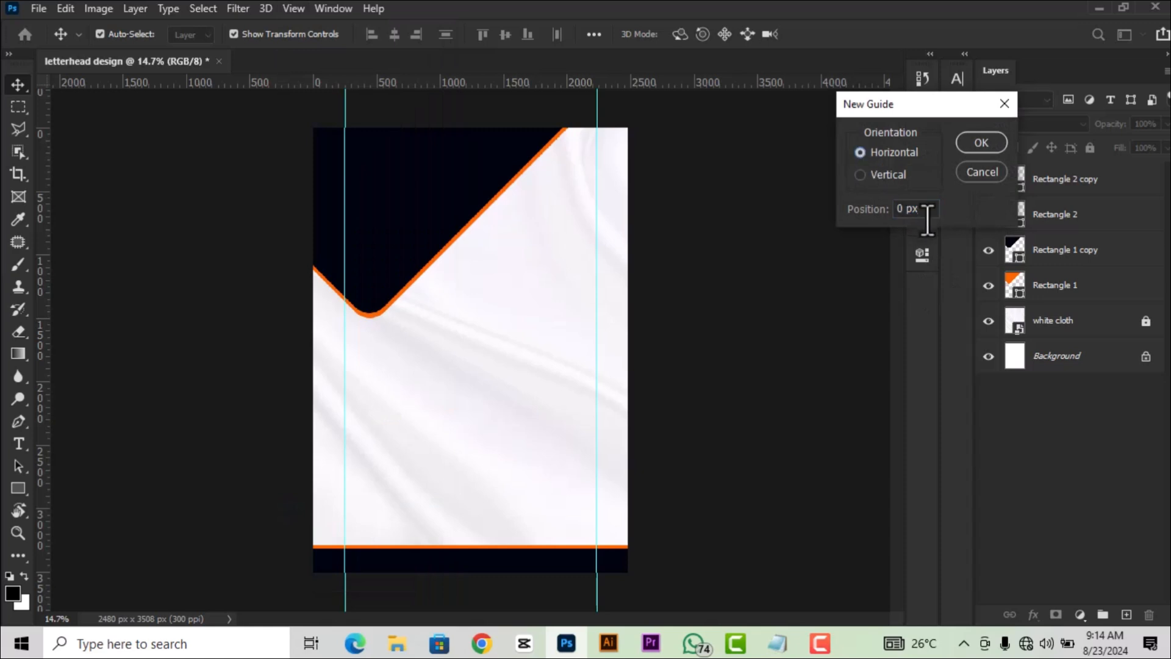
left_click(889, 212)
type("10")
left_click(975, 142)
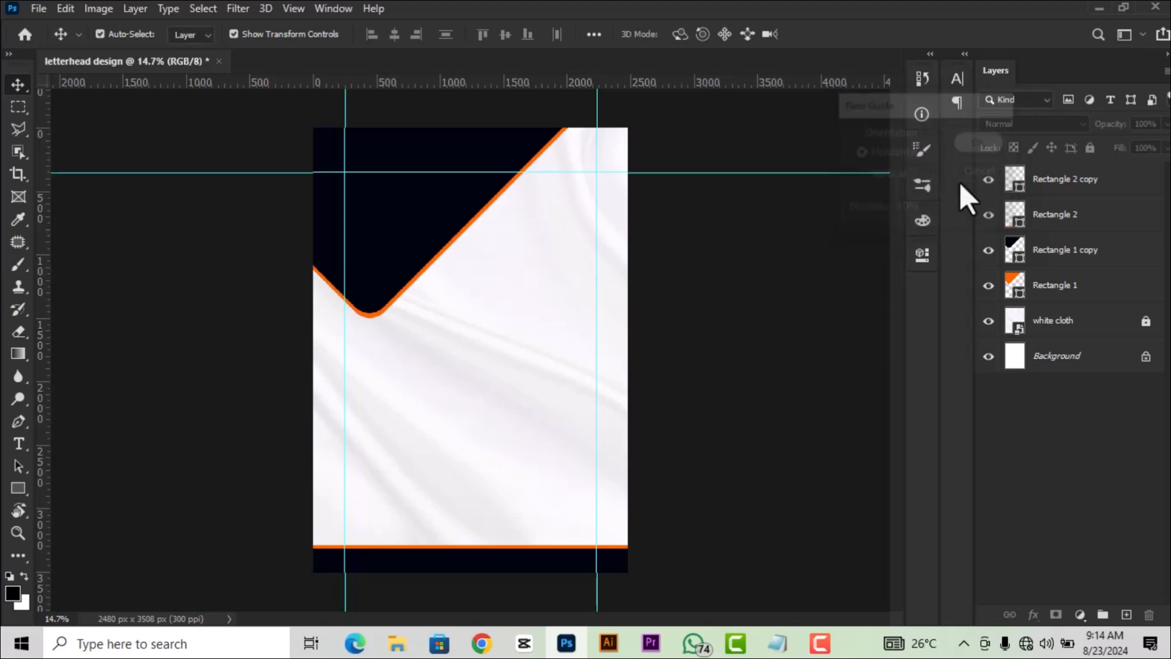
left_click(290, 11)
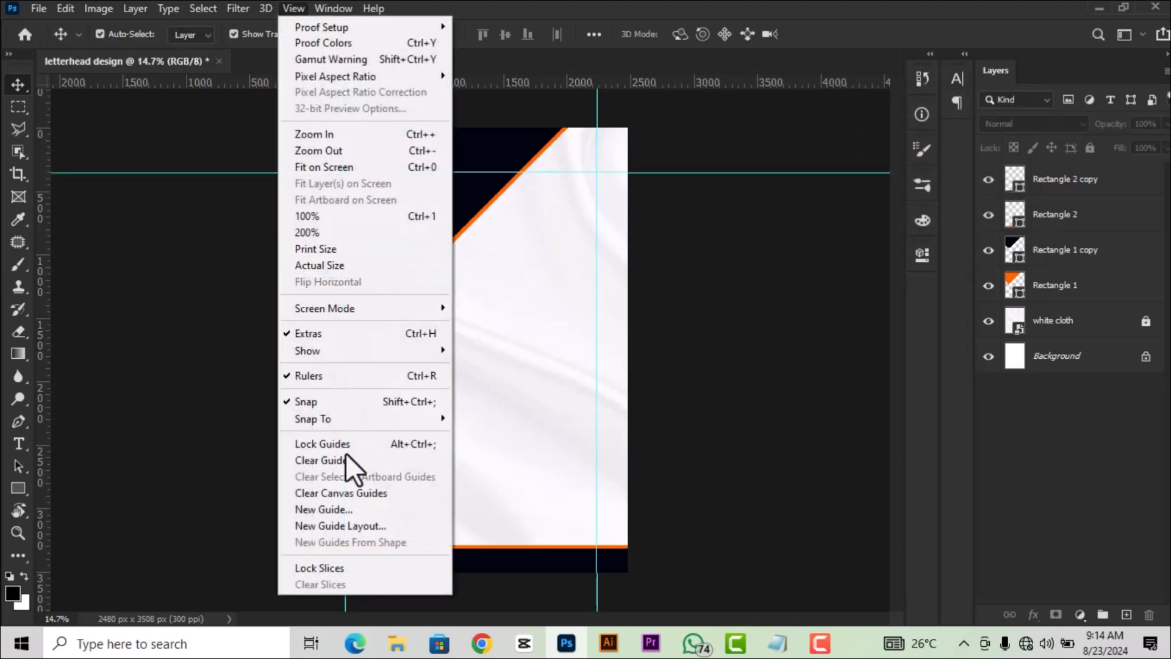
left_click(330, 508)
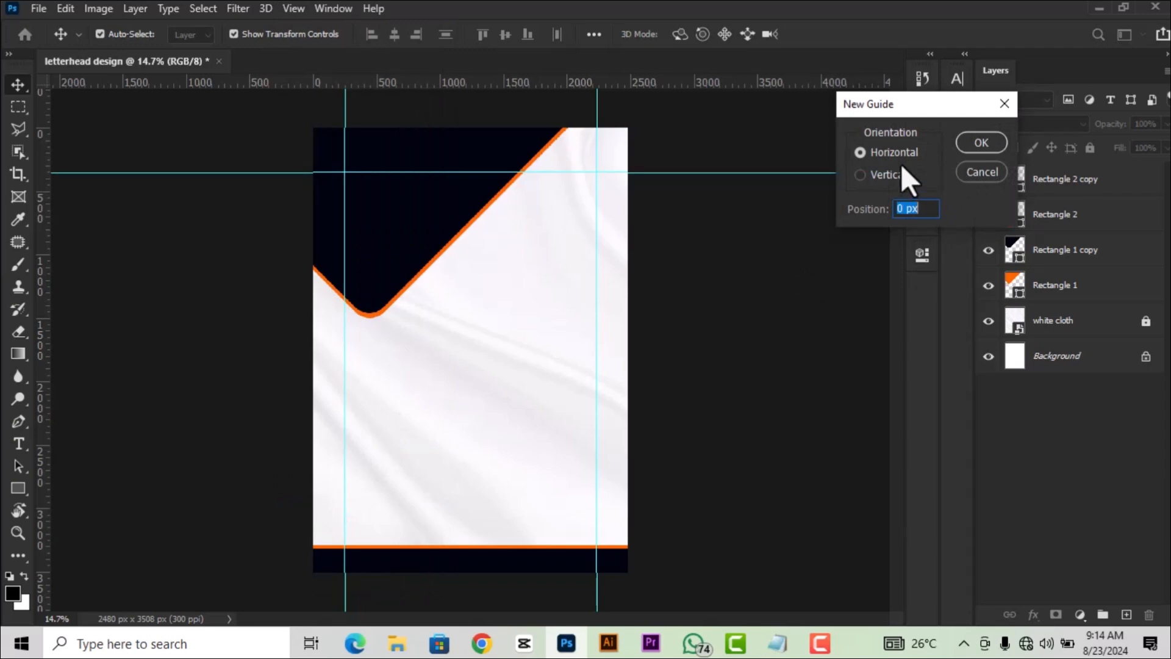
left_click_drag(906, 208, 896, 209)
type("90")
left_click(980, 142)
Drag the LOGO image from the letterhead folder onto the canvas.
scroll(280, 457, "down", 2)
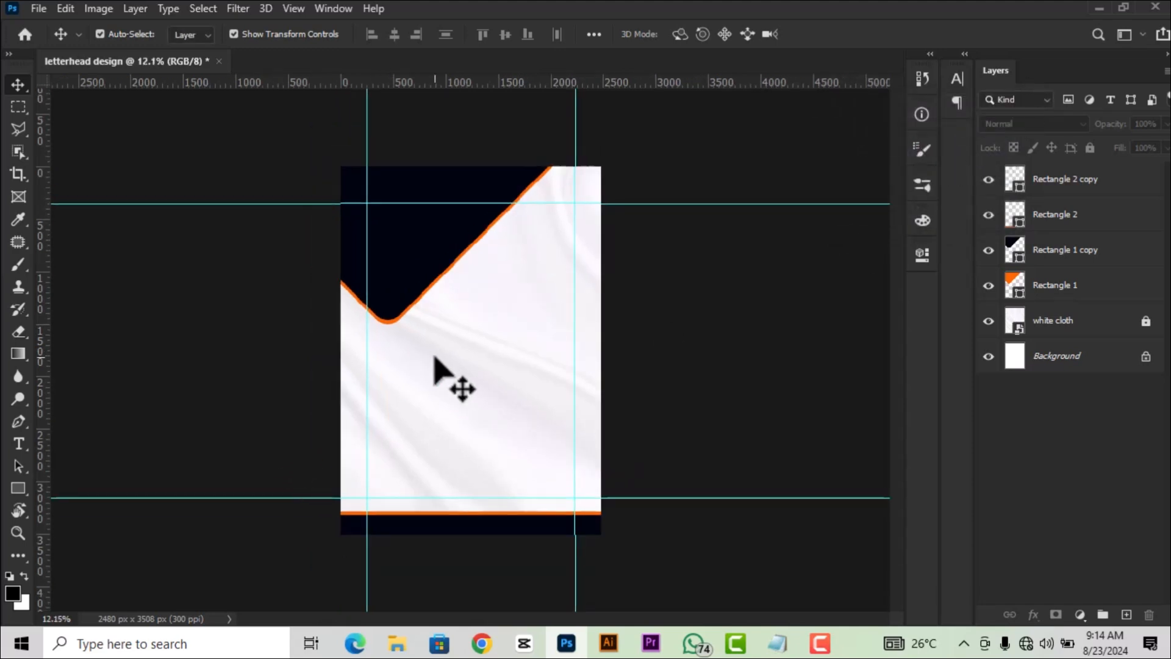
scroll(433, 357, "up", 2)
scroll(434, 357, "up", 1)
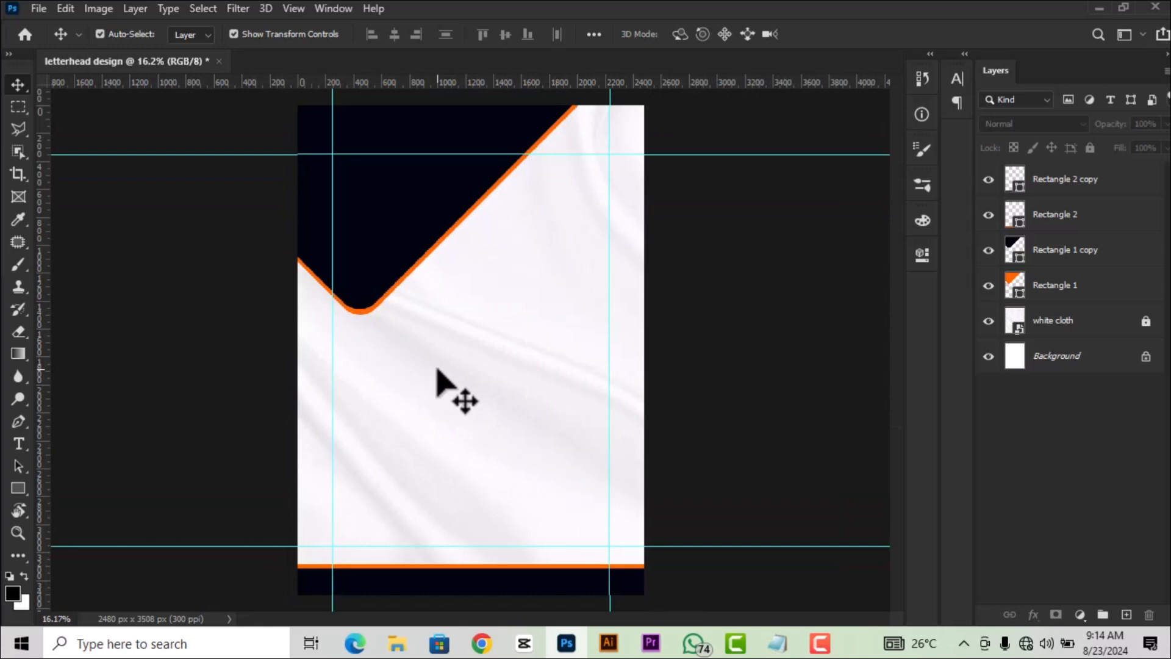
scroll(437, 373, "down", 1)
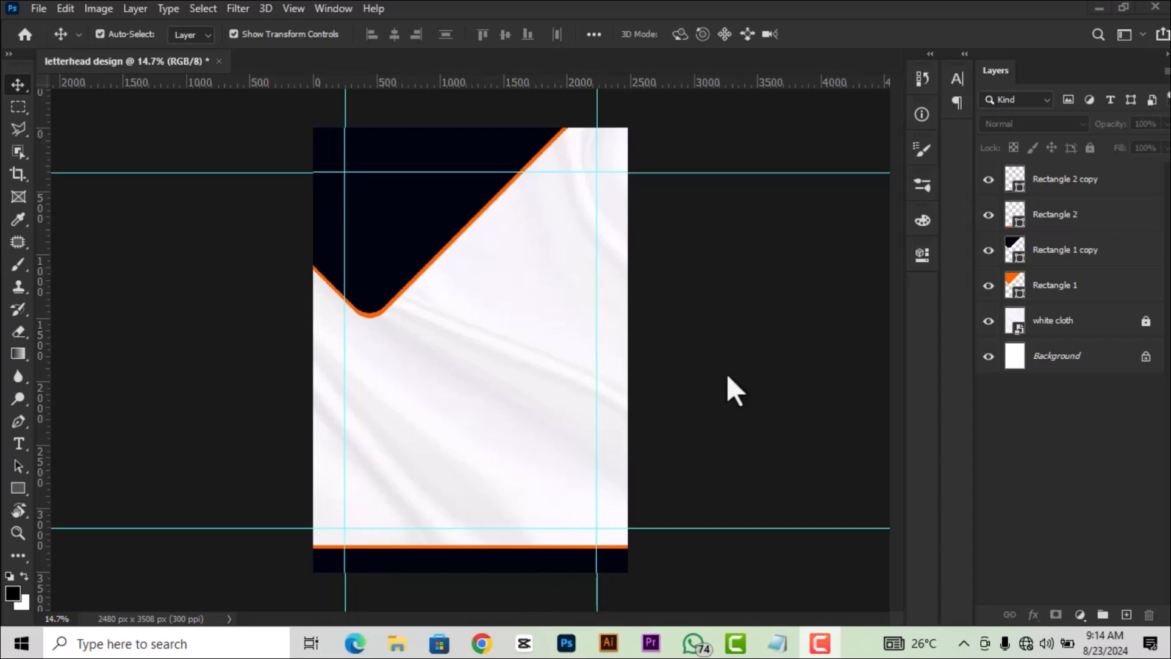
left_click(395, 644)
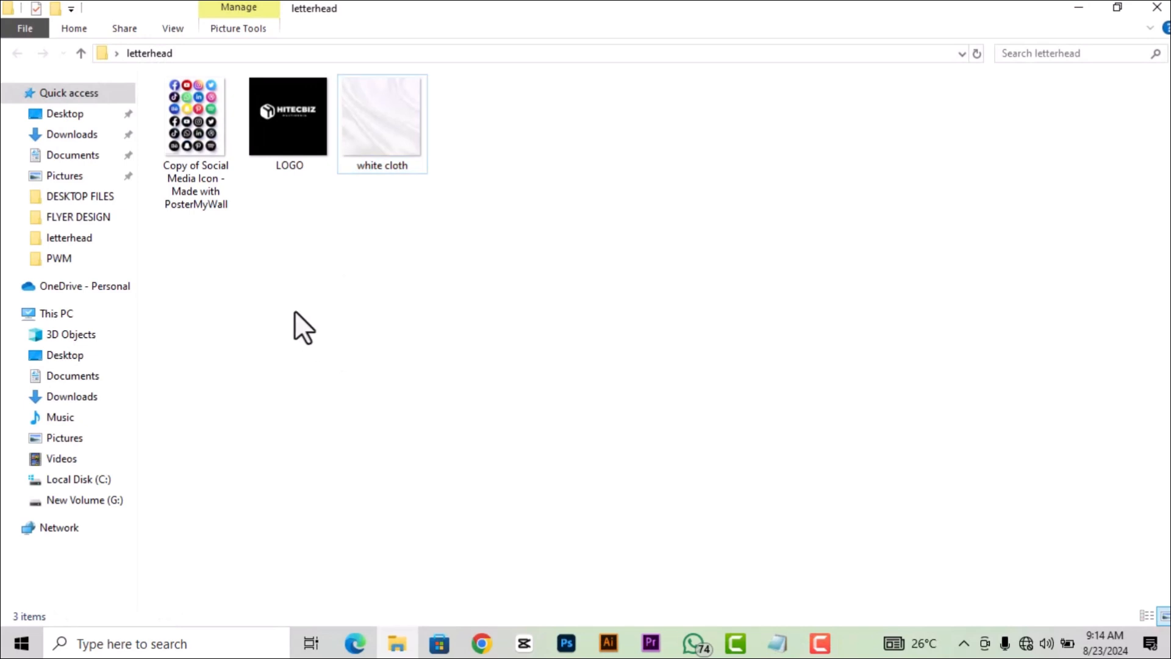
left_click_drag(283, 108, 502, 424)
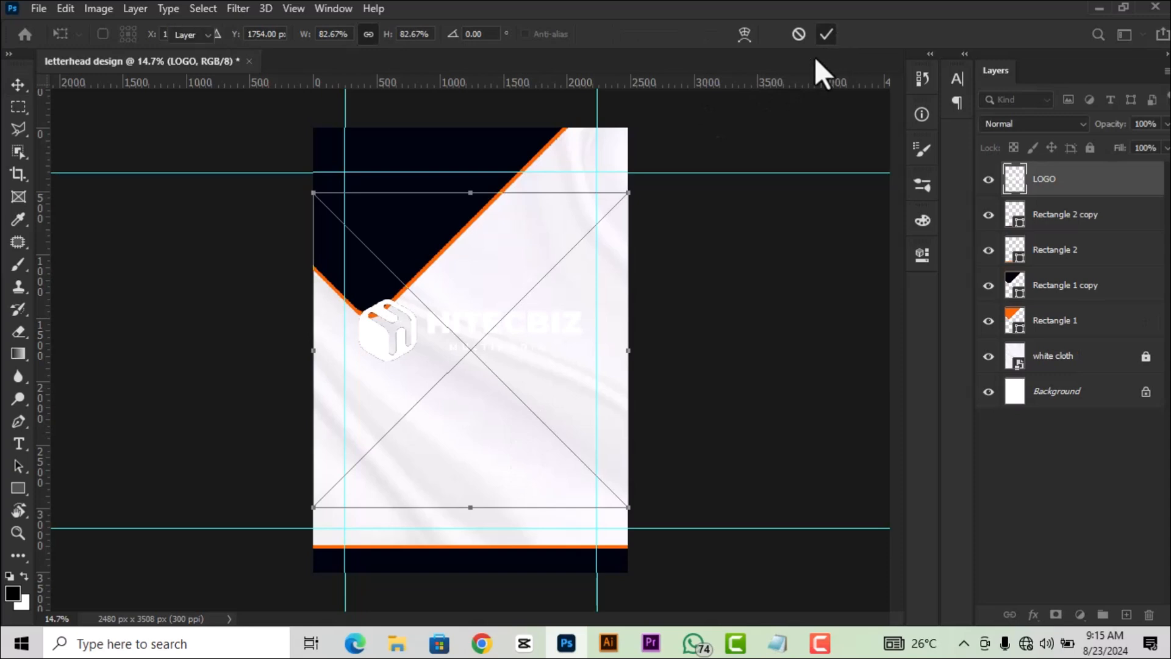
Scale the HITECBIZ logo to about 29% and set it at the navy corner's top-left guides.
left_click(826, 34)
left_click(580, 364)
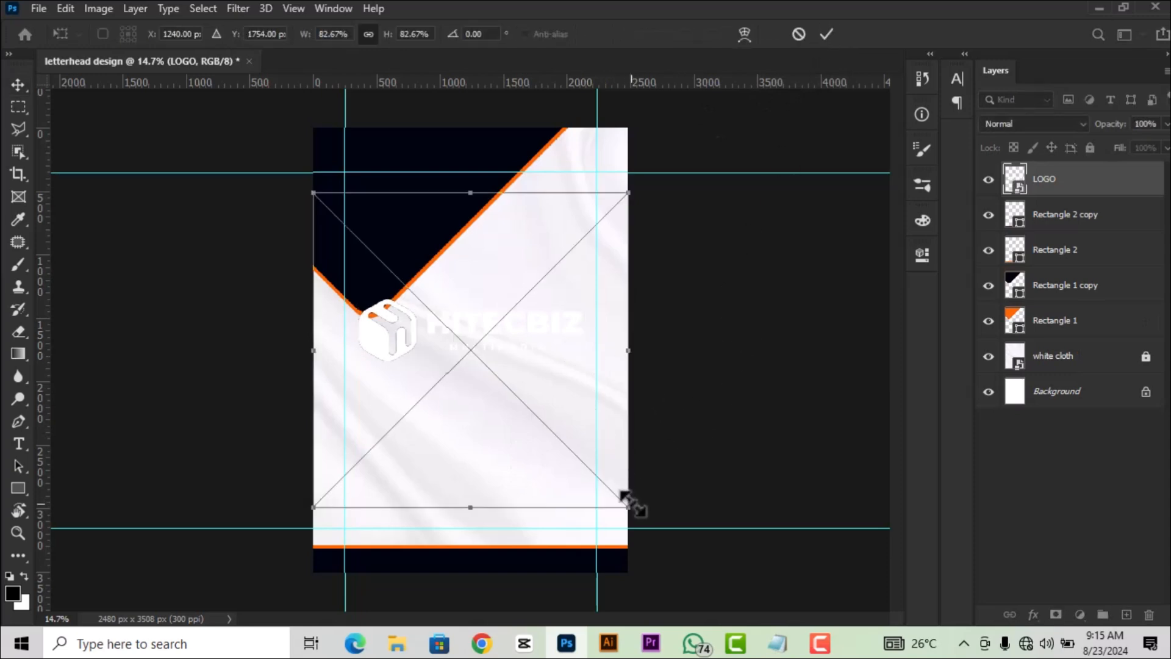
left_click_drag(630, 505, 424, 303)
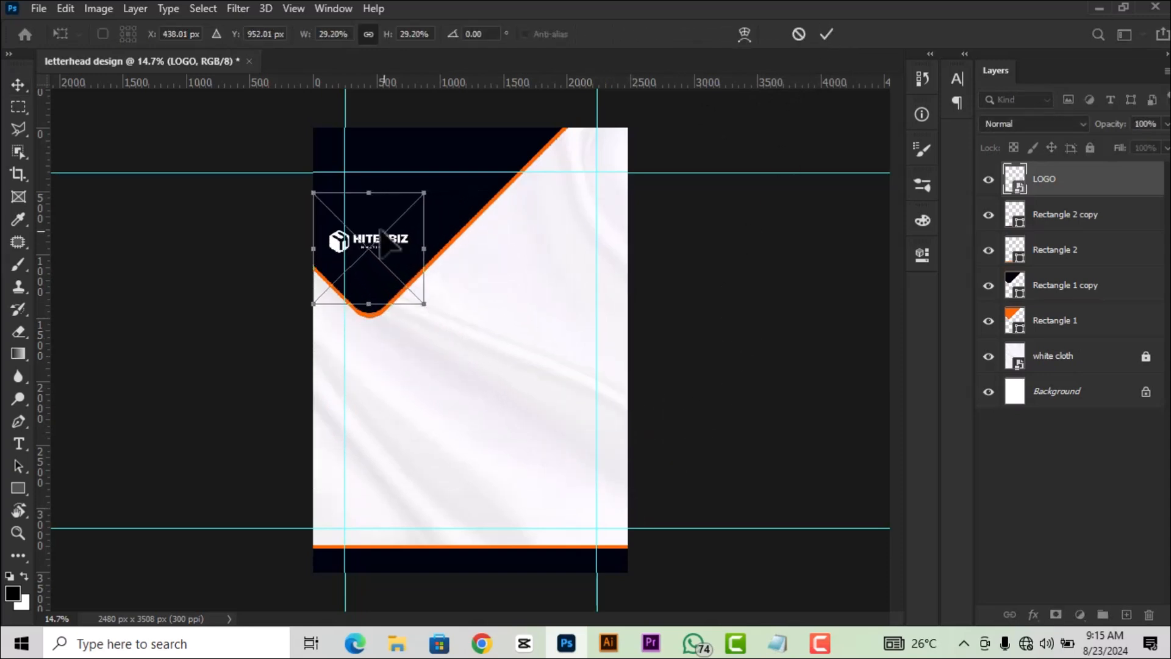
left_click_drag(387, 239, 451, 213)
scroll(320, 124, "up", 2)
scroll(321, 124, "up", 4)
left_click(827, 35)
scroll(588, 217, "down", 4)
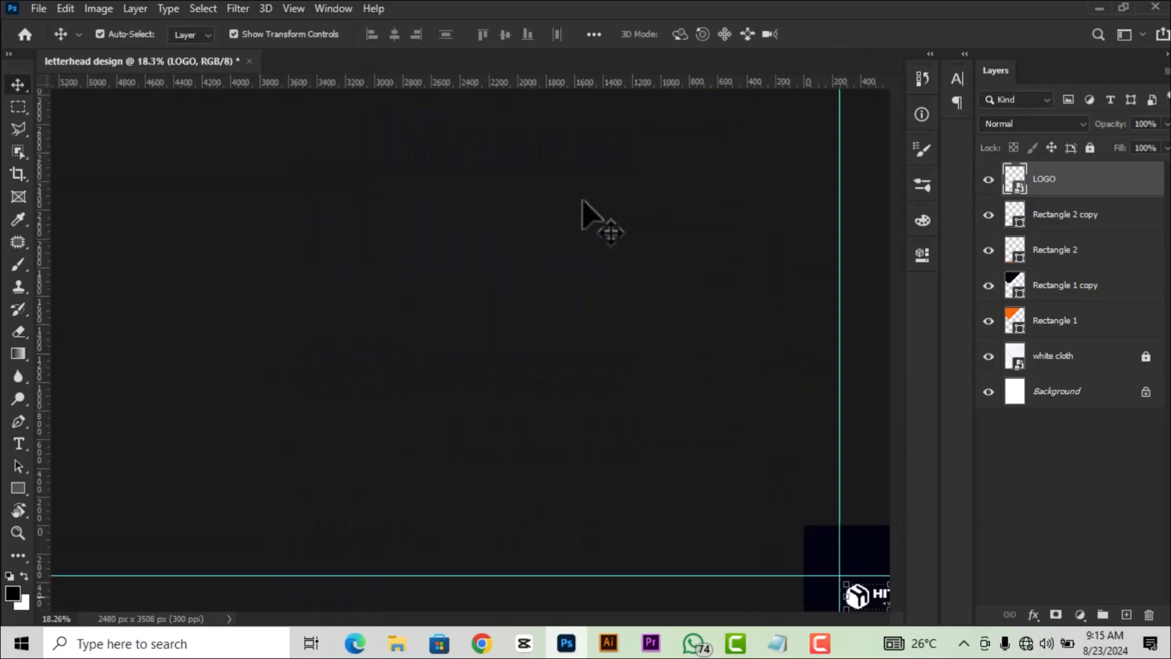
scroll(542, 208, "up", 1)
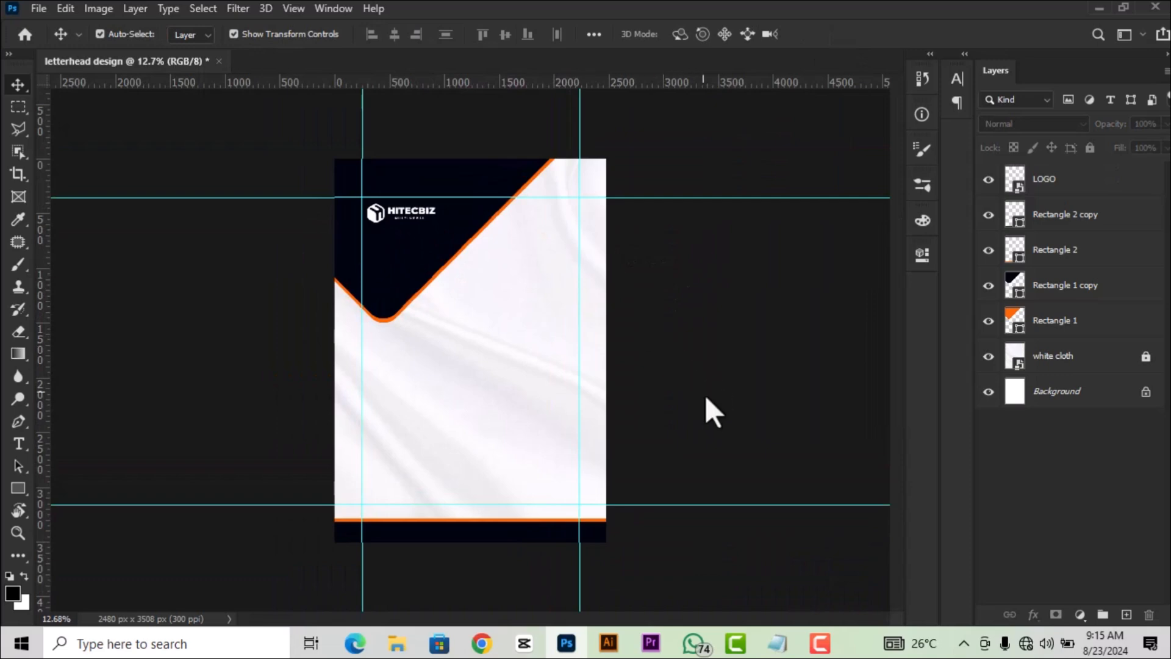
scroll(561, 368, "up", 2)
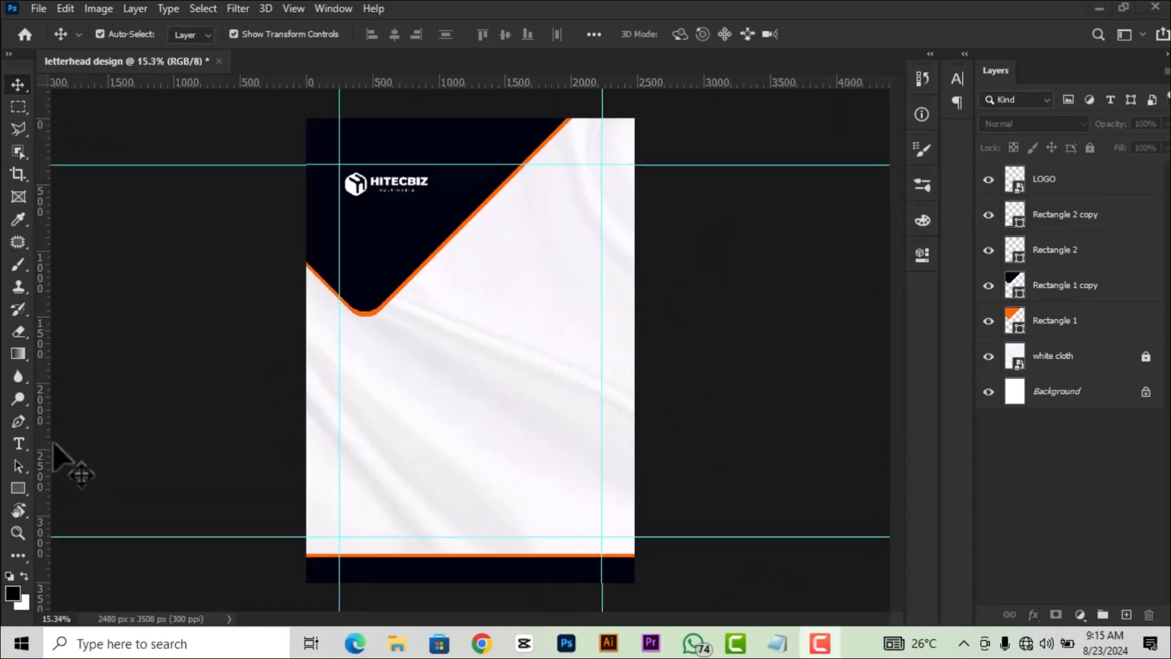
Type the HITECBIZ agency name and postal address as three Montserrat Bold 12 pt lines.
left_click(16, 440)
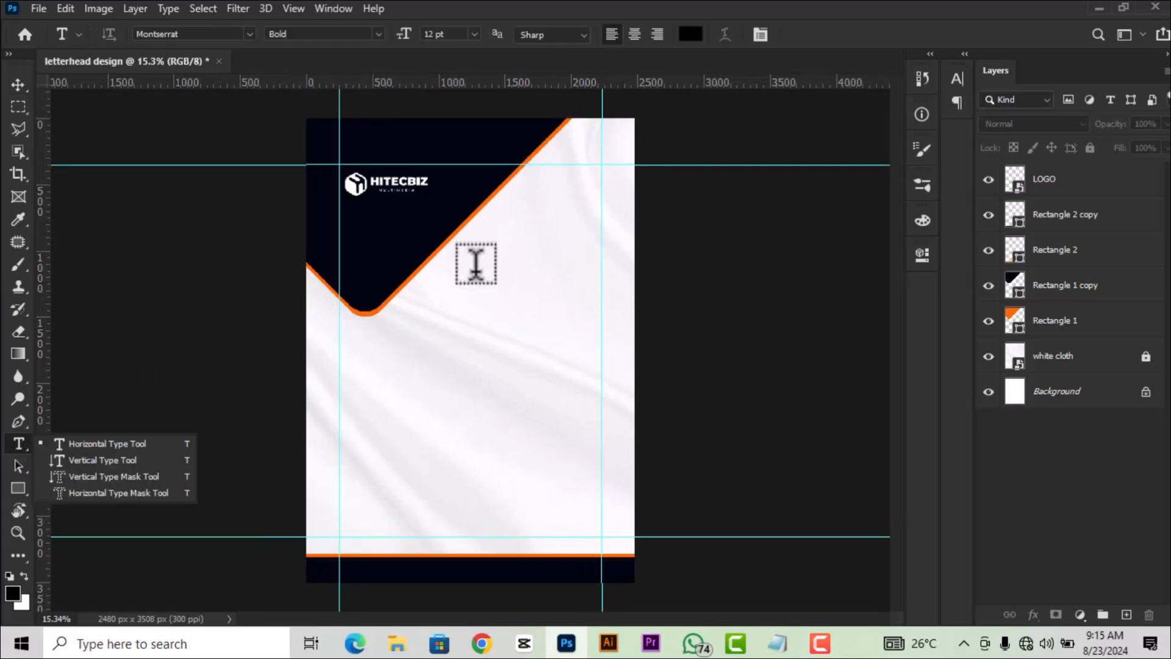
left_click(17, 442)
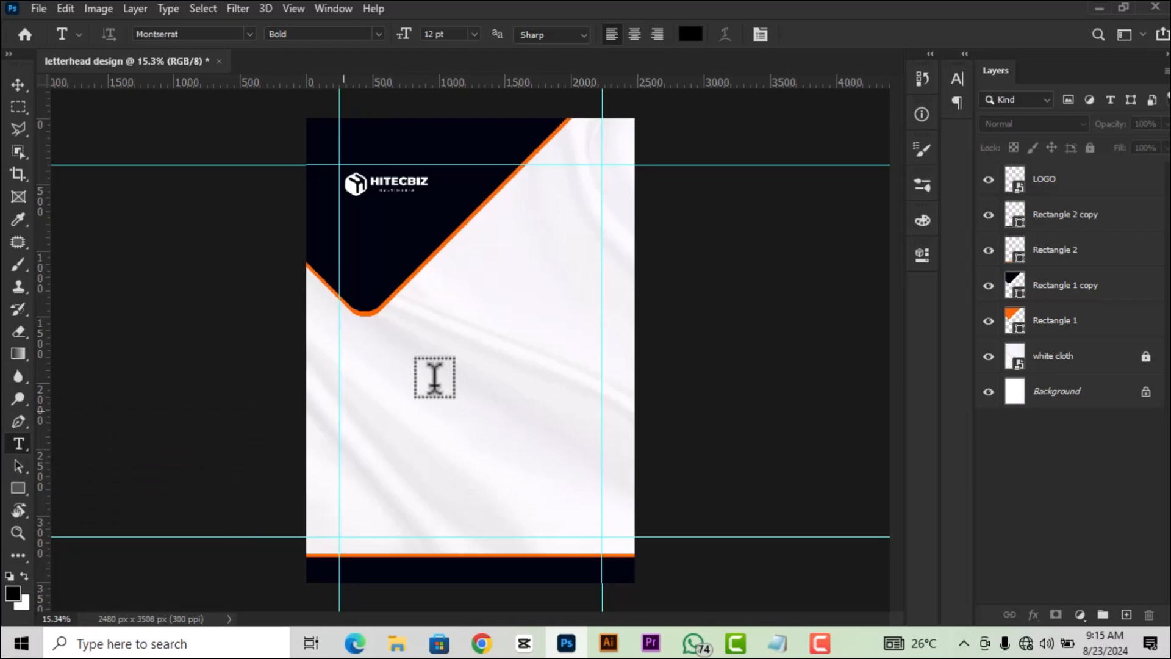
left_click(472, 281)
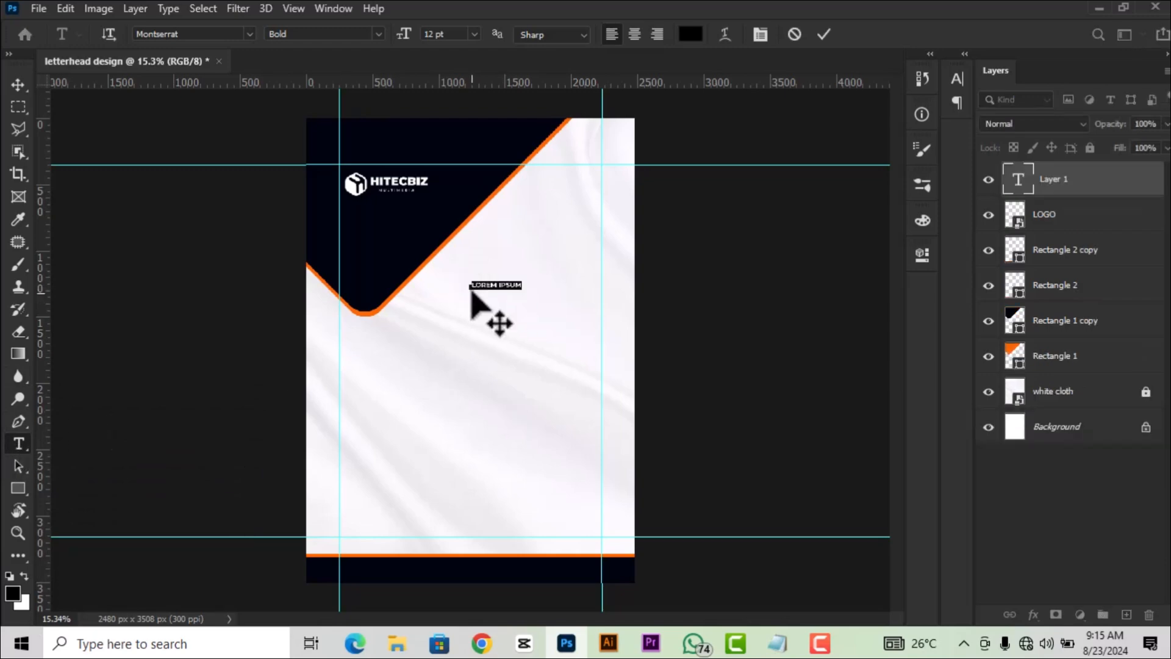
scroll(508, 278, "up", 3)
scroll(508, 277, "up", 2)
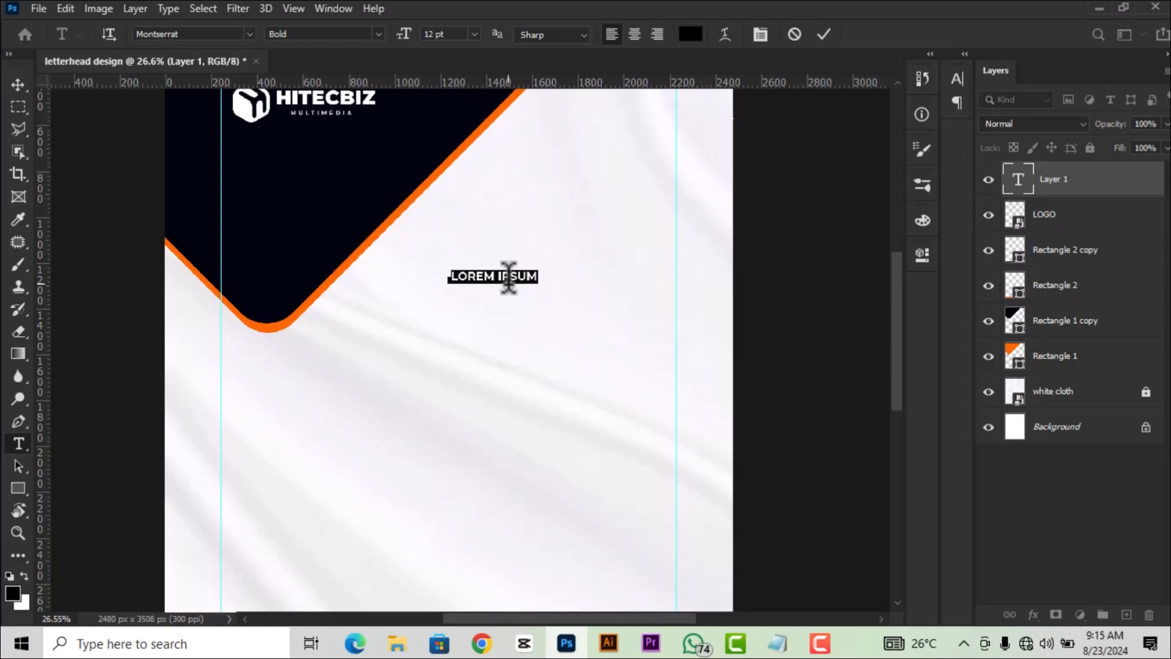
type("HITECBIZ AGENCY")
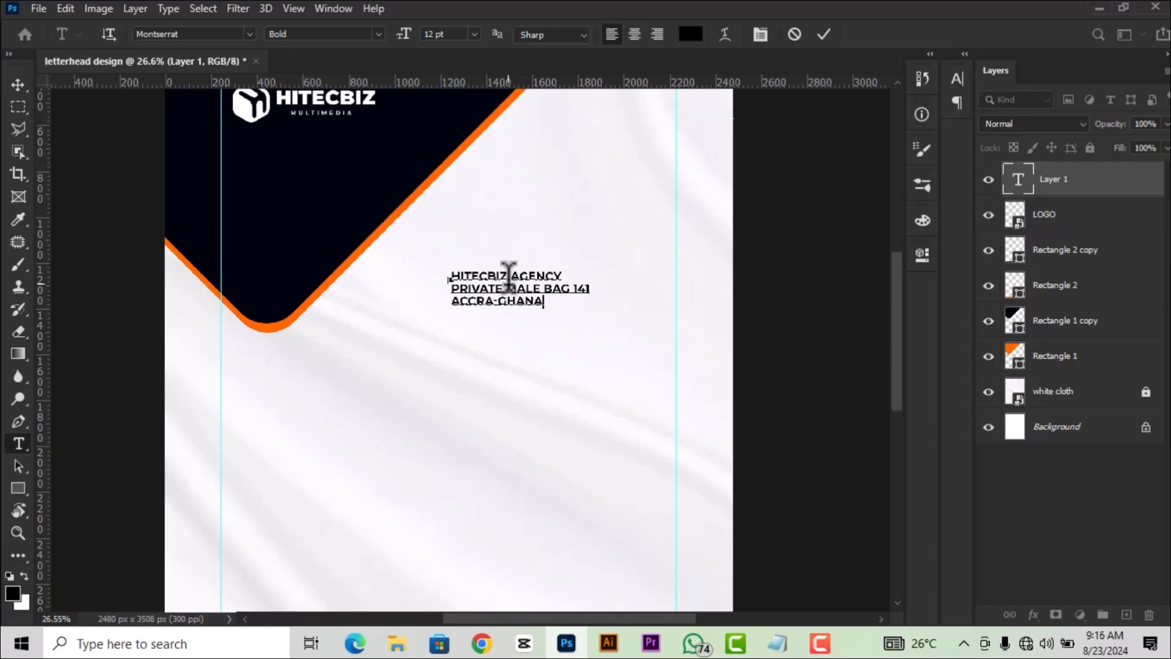
left_click(824, 34)
key("v")
key("ctrl+0")
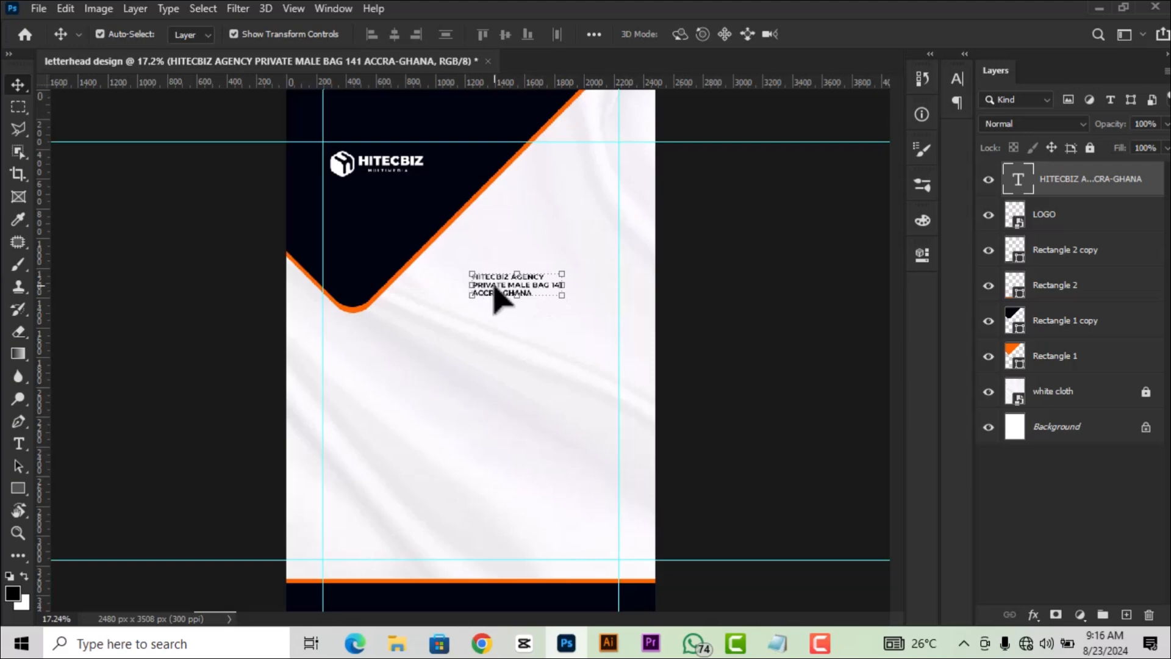
Right-align the address lines and move the block to the upper right against the right guide.
left_click_drag(495, 287, 506, 288)
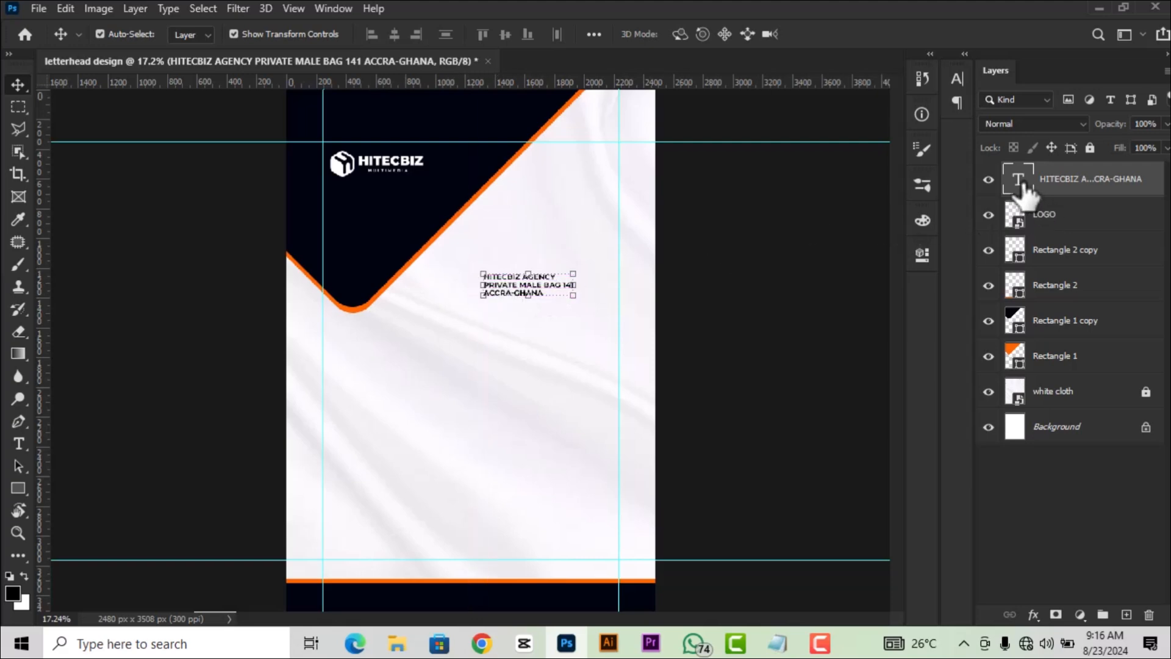
double_click(1019, 183)
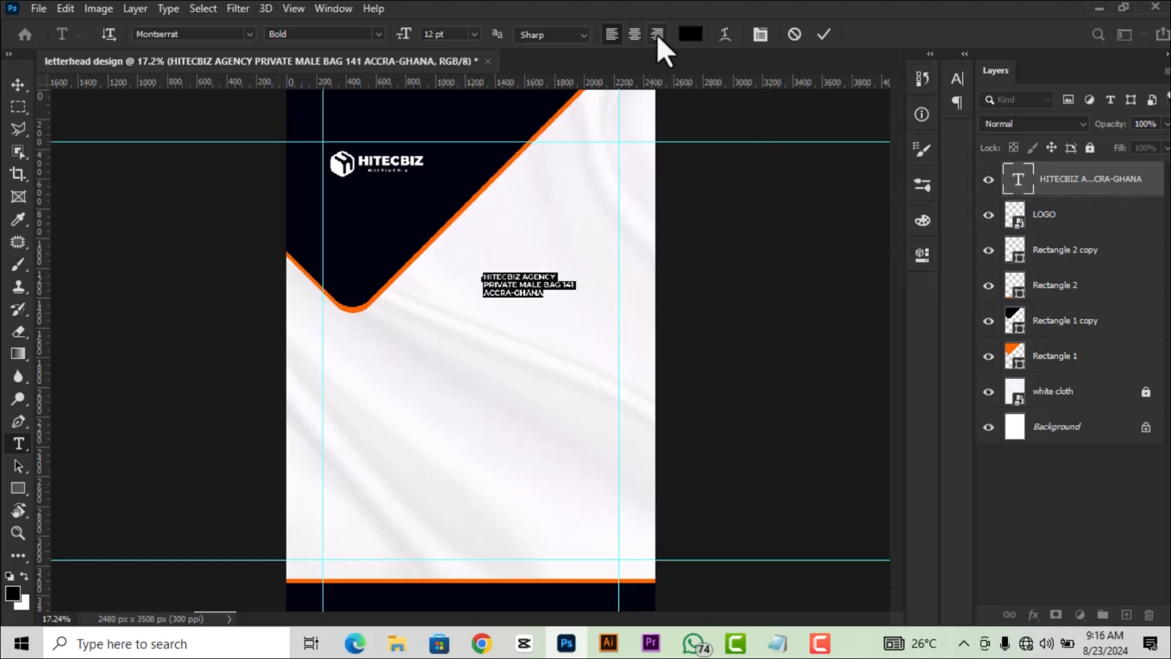
left_click(921, 255)
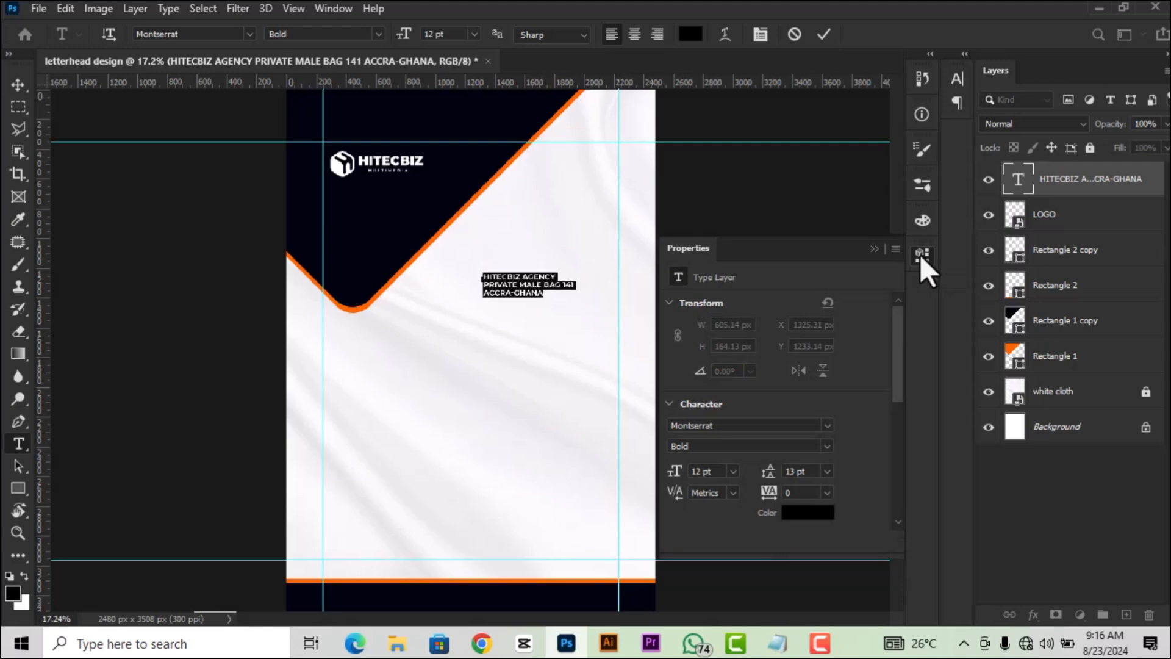
left_click_drag(895, 323, 897, 413)
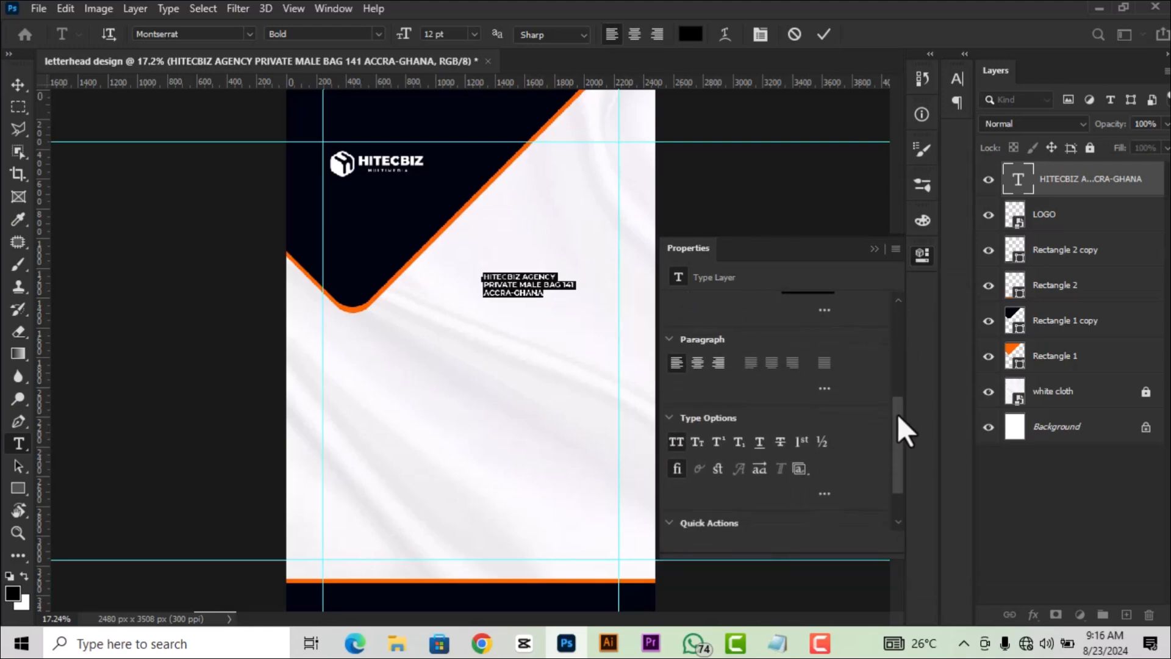
left_click(717, 361)
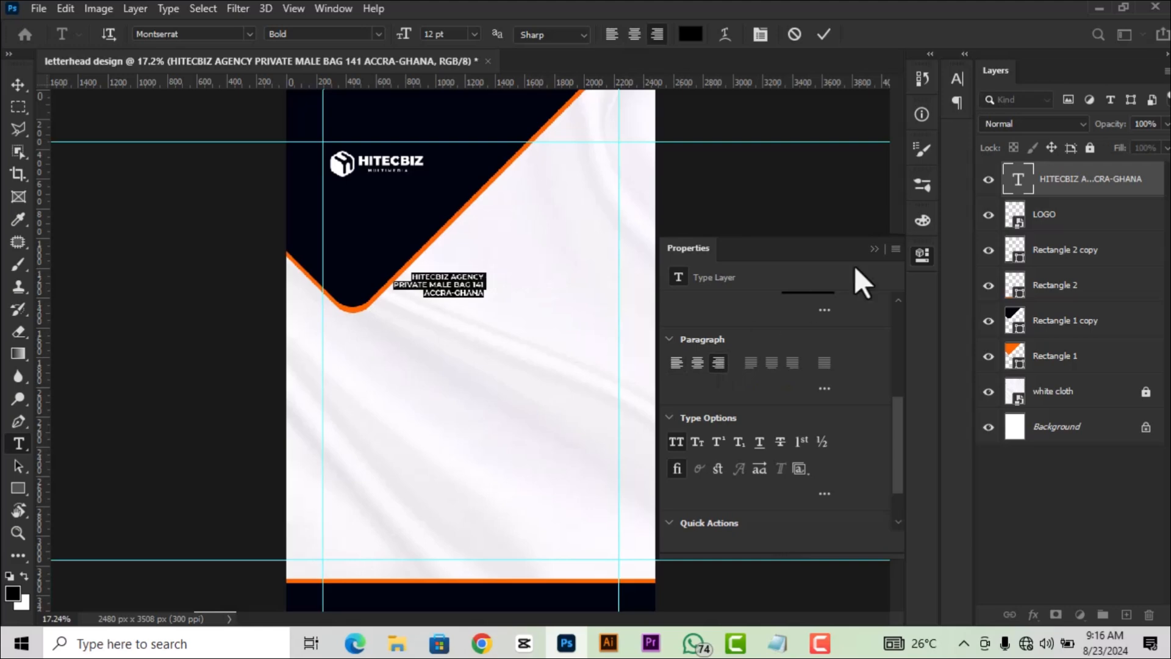
left_click(924, 261)
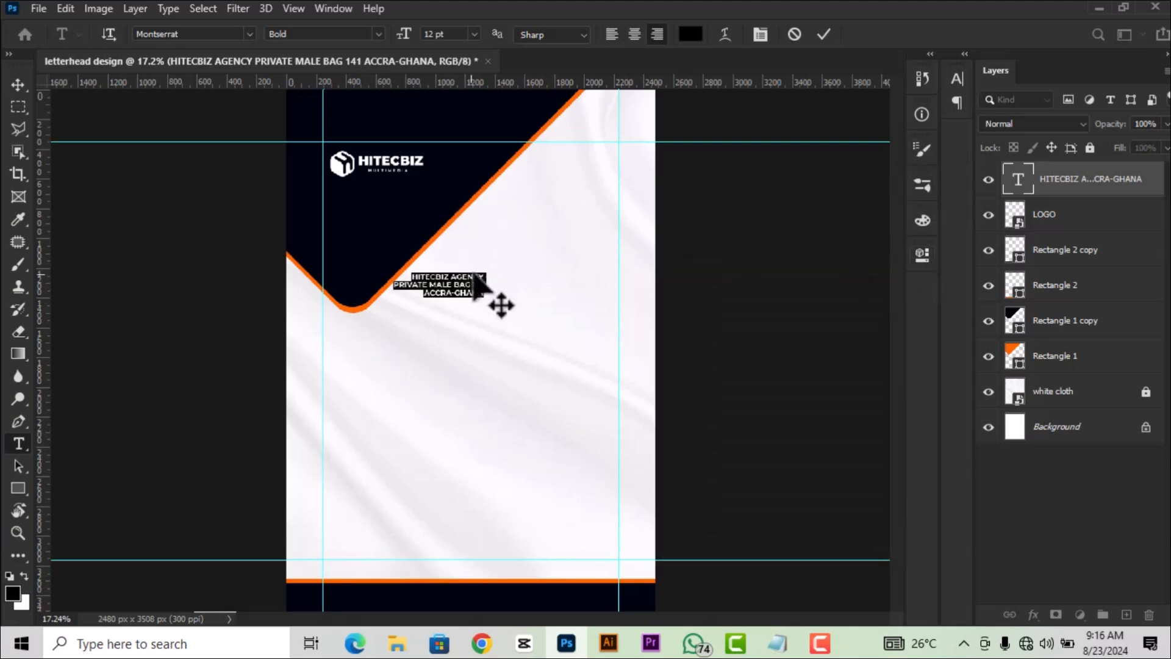
left_click(824, 34)
key("v")
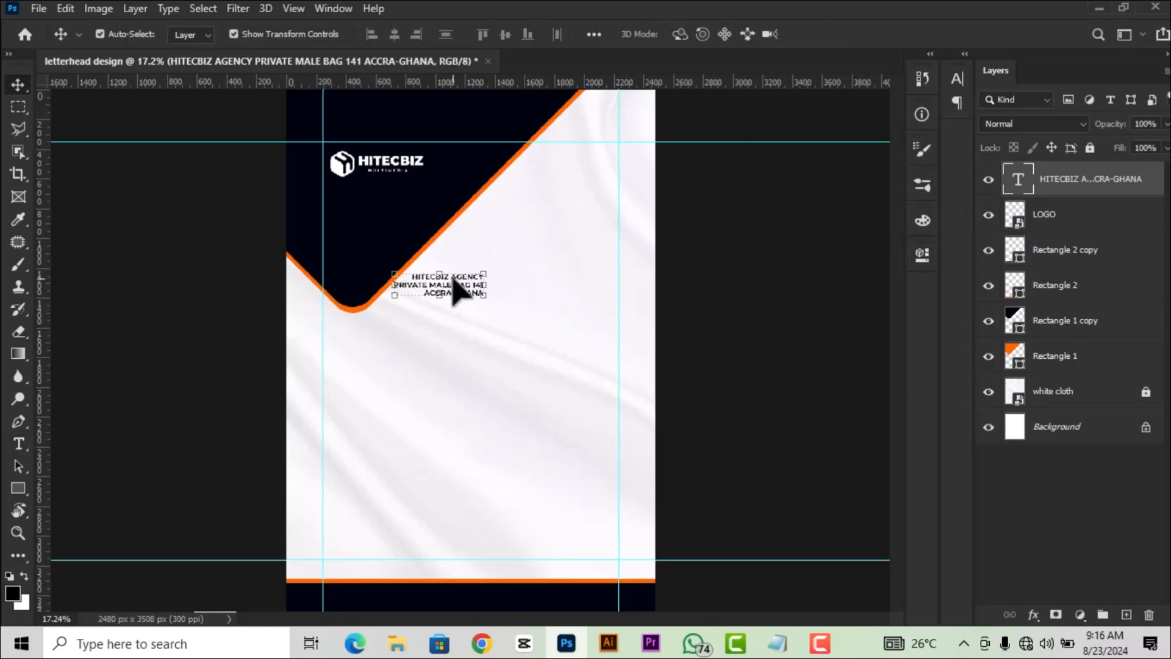
left_click_drag(454, 283, 579, 217)
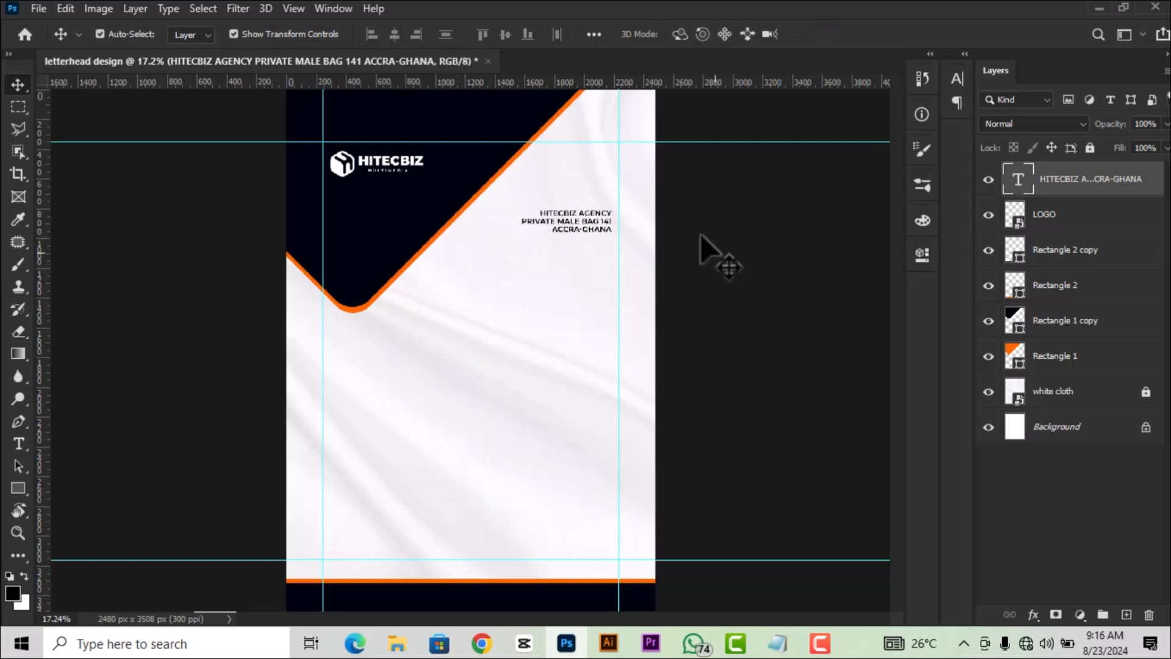
Keep the address text in the Bold style and nudge the block slightly down and right.
scroll(588, 241, "up", 2)
left_click(579, 250)
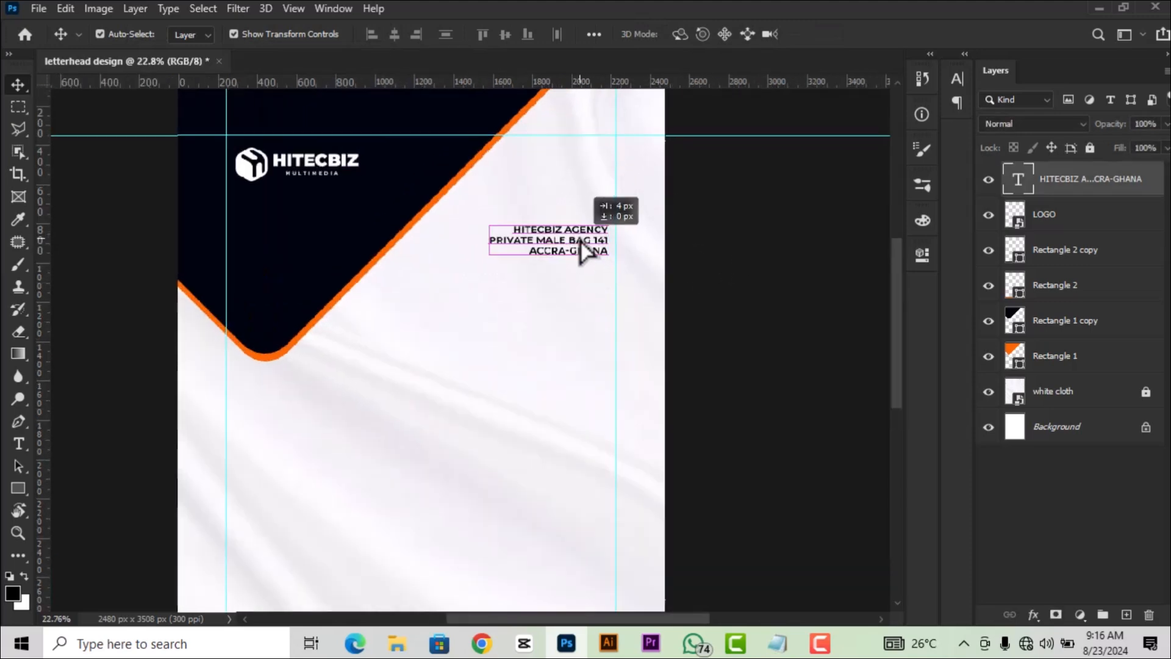
double_click(1017, 180)
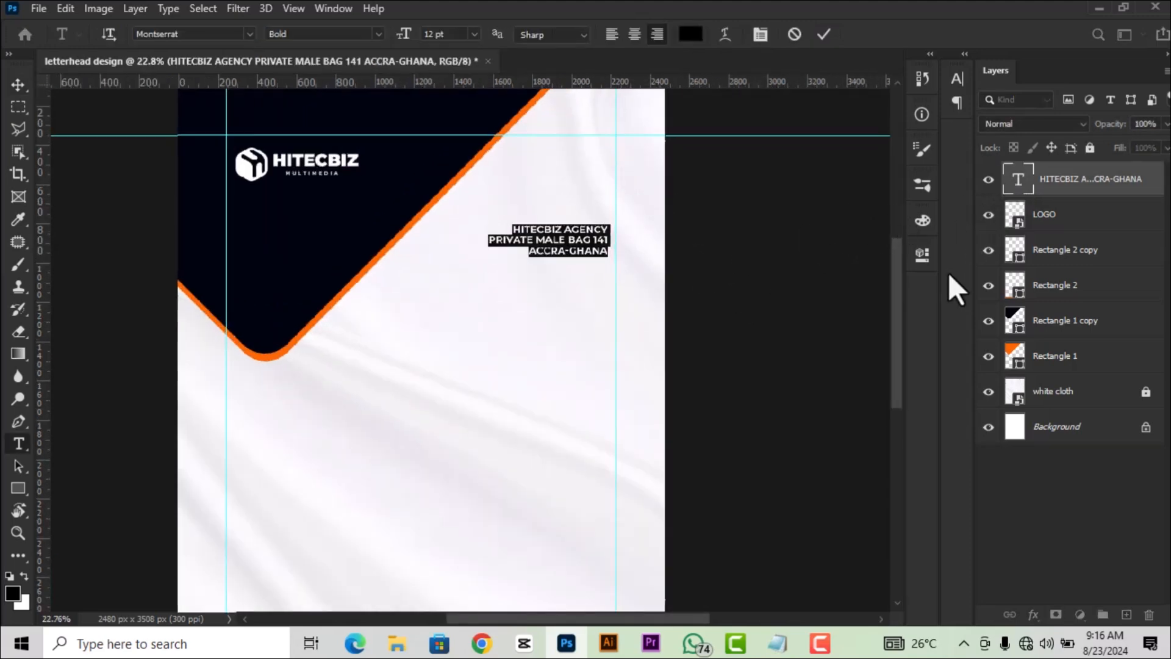
left_click(924, 257)
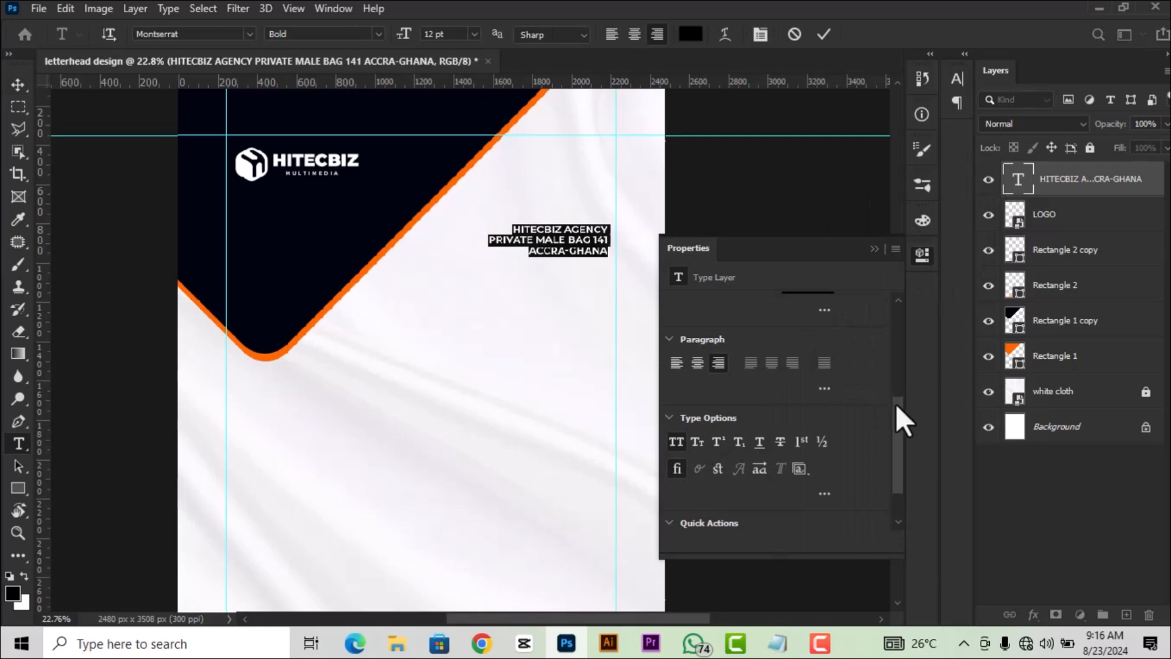
left_click_drag(895, 403, 890, 345)
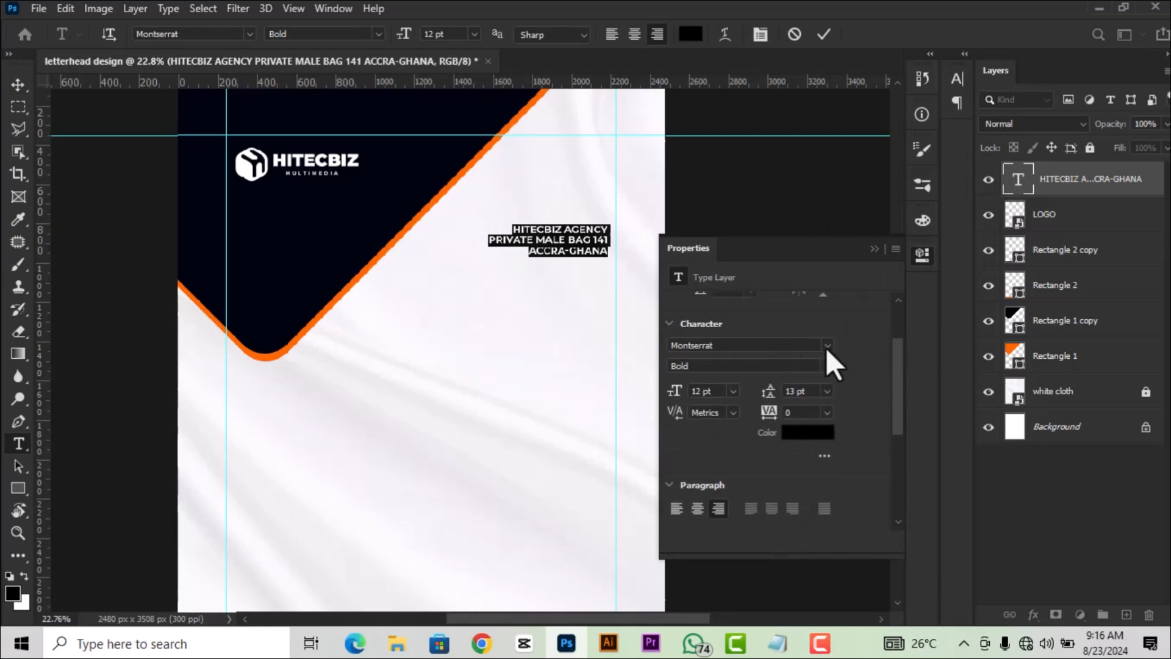
left_click(828, 367)
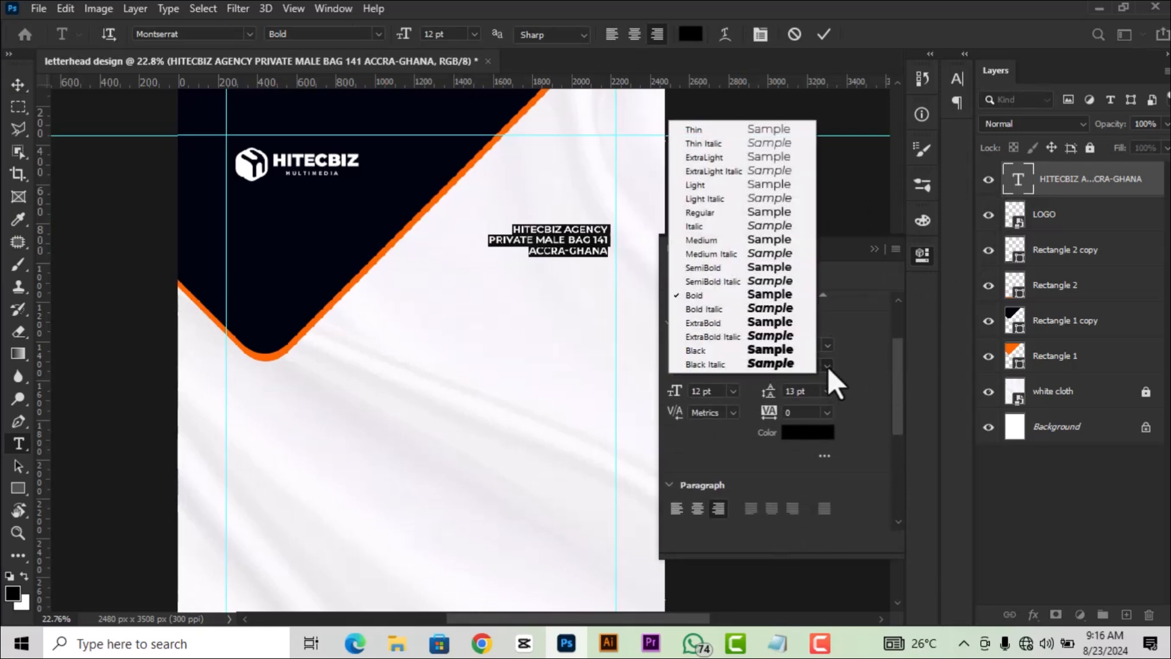
left_click(766, 295)
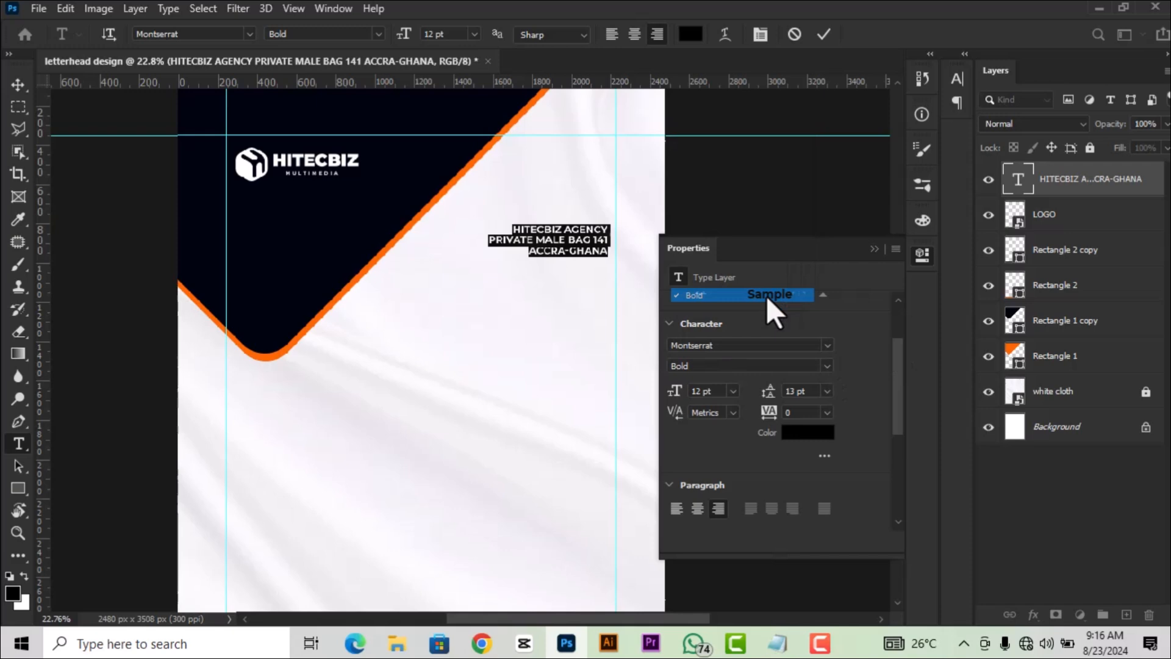
left_click(712, 391)
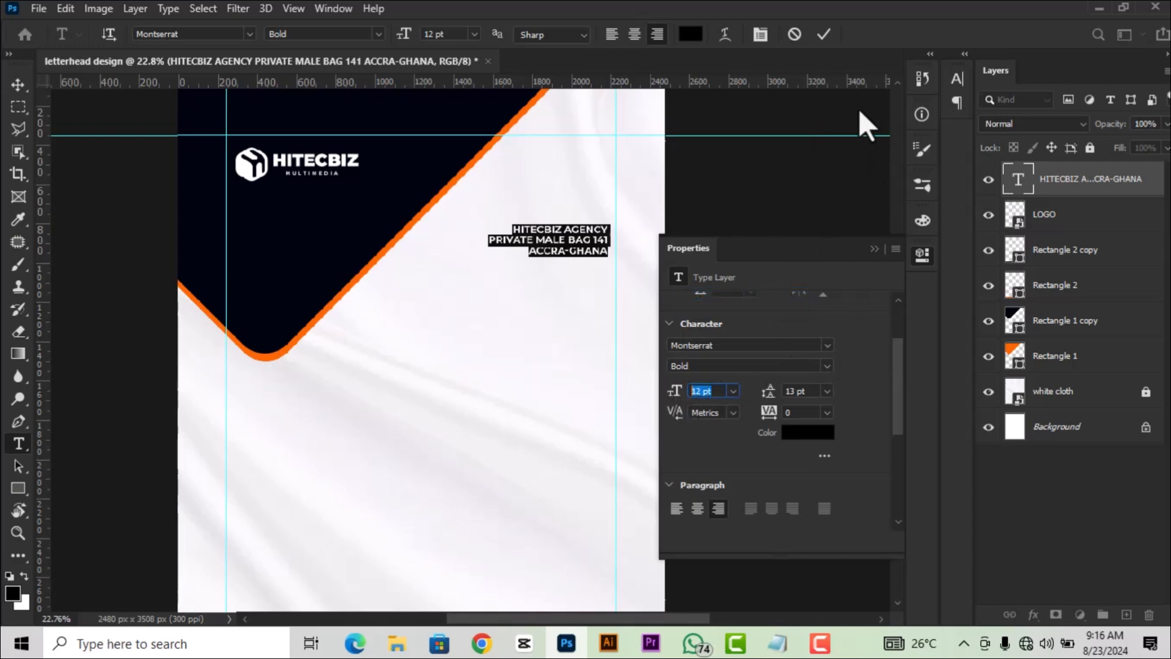
left_click(825, 32)
left_click(922, 255)
key("v")
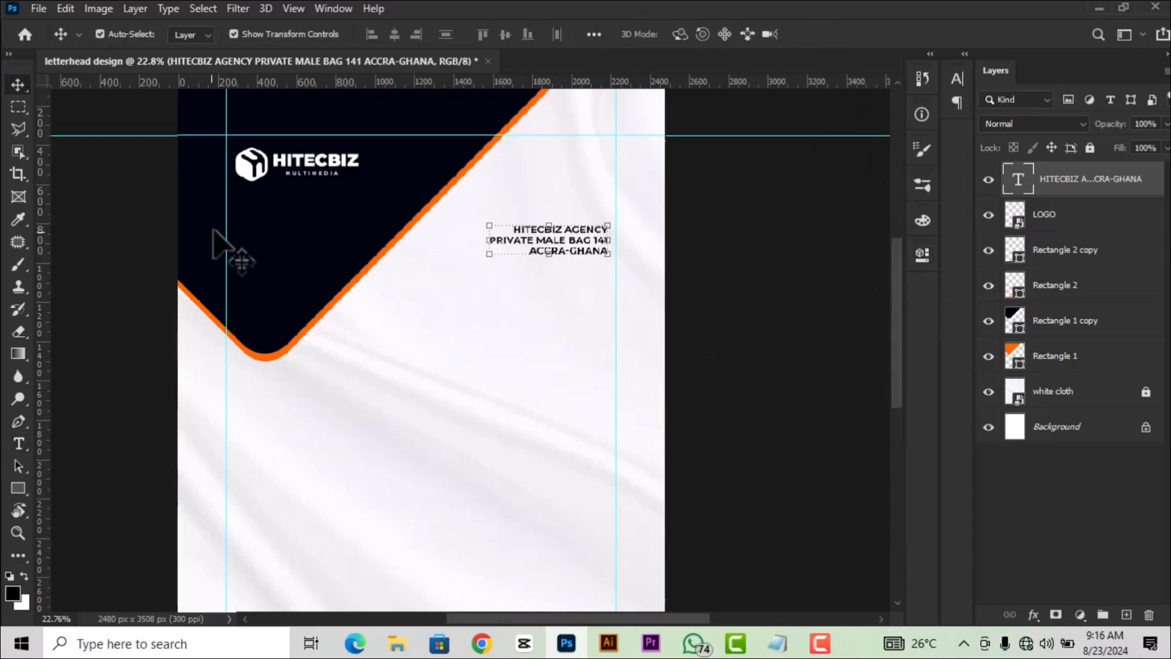
left_click_drag(575, 270, 558, 251)
scroll(556, 251, "down", 4)
Raise the address block about 12 px, duplicate it, and move the copy toward the page centre.
left_click(687, 311)
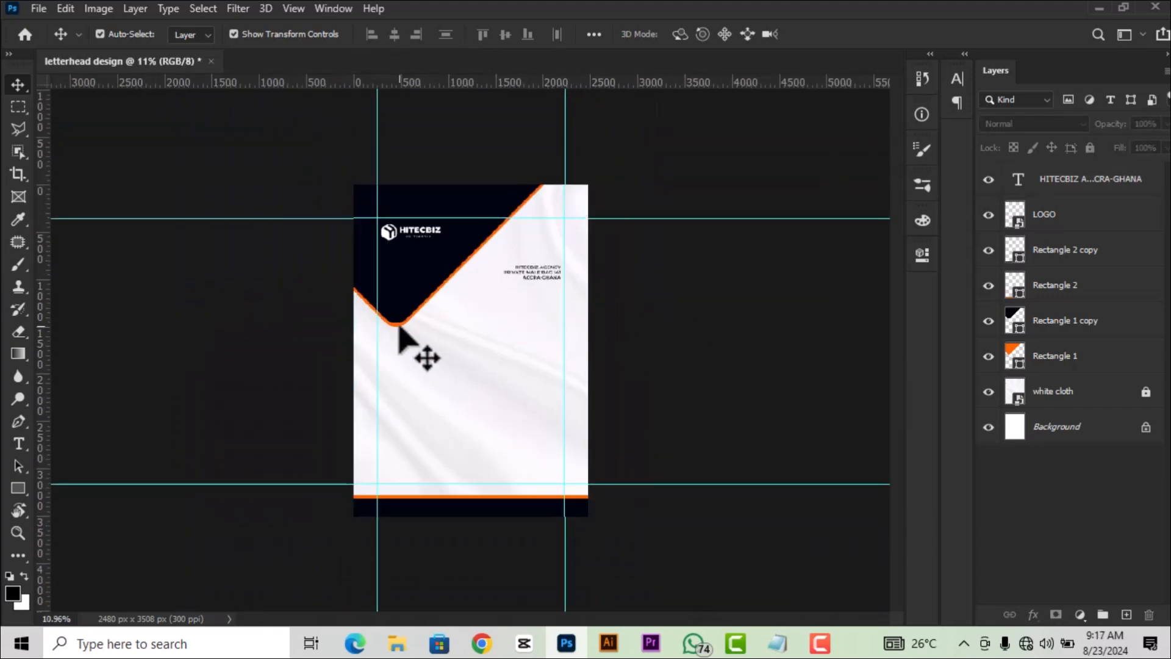
scroll(445, 341, "up", 2)
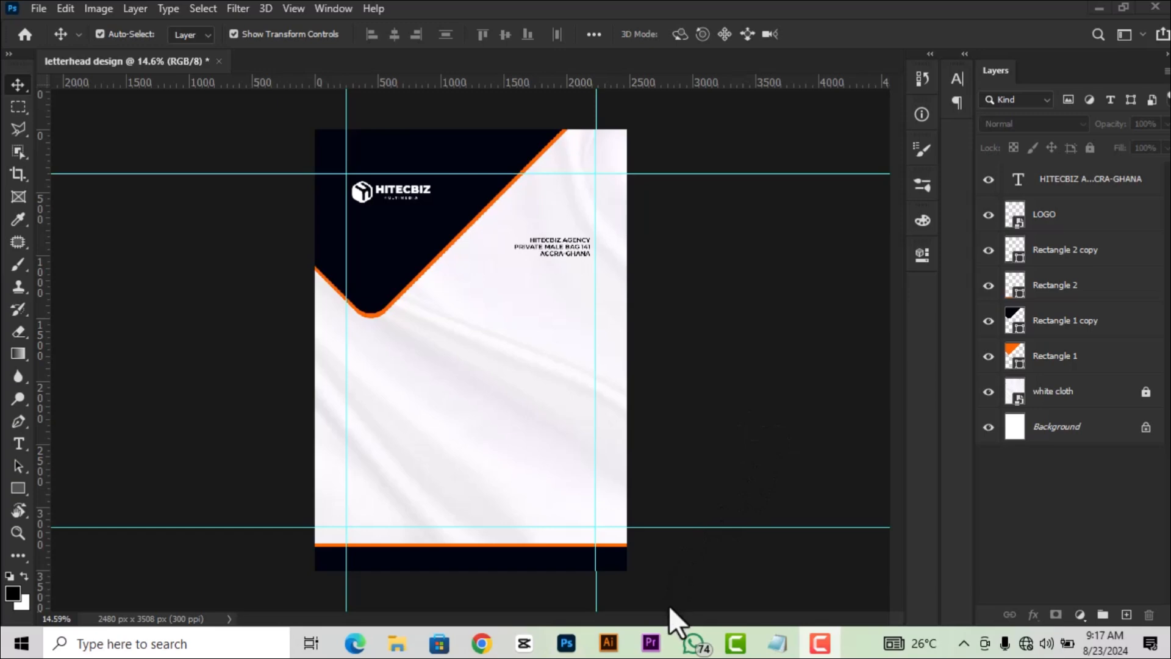
scroll(520, 294, "up", 1)
left_click(579, 243)
left_click_drag(580, 234, 579, 228)
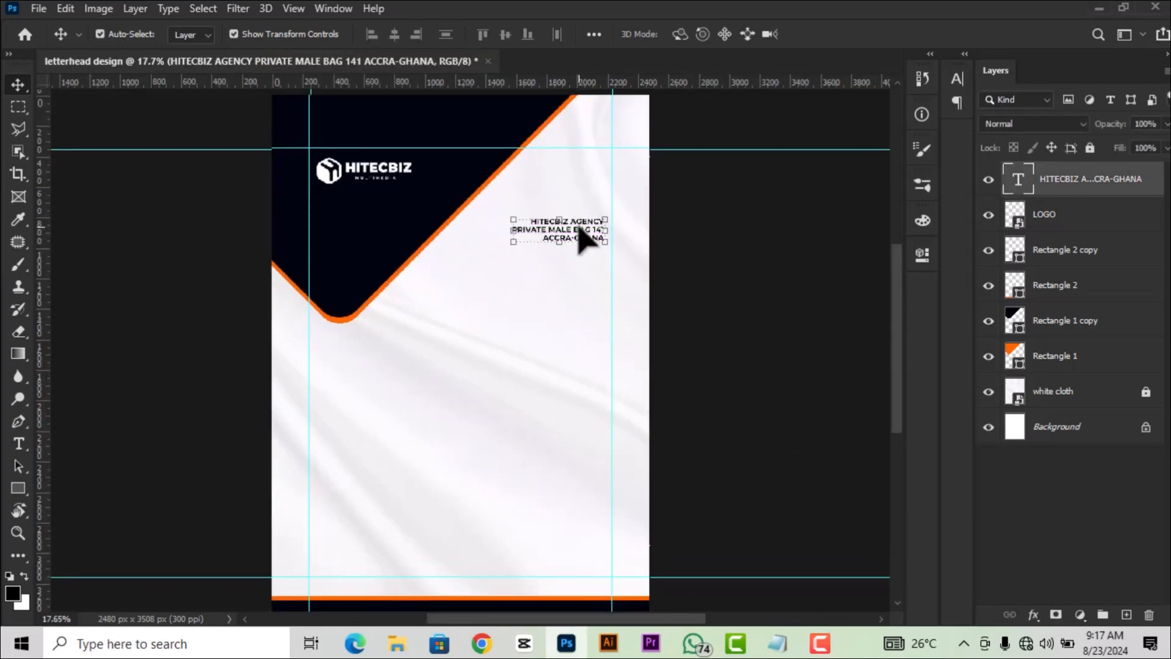
key("ctrl+j")
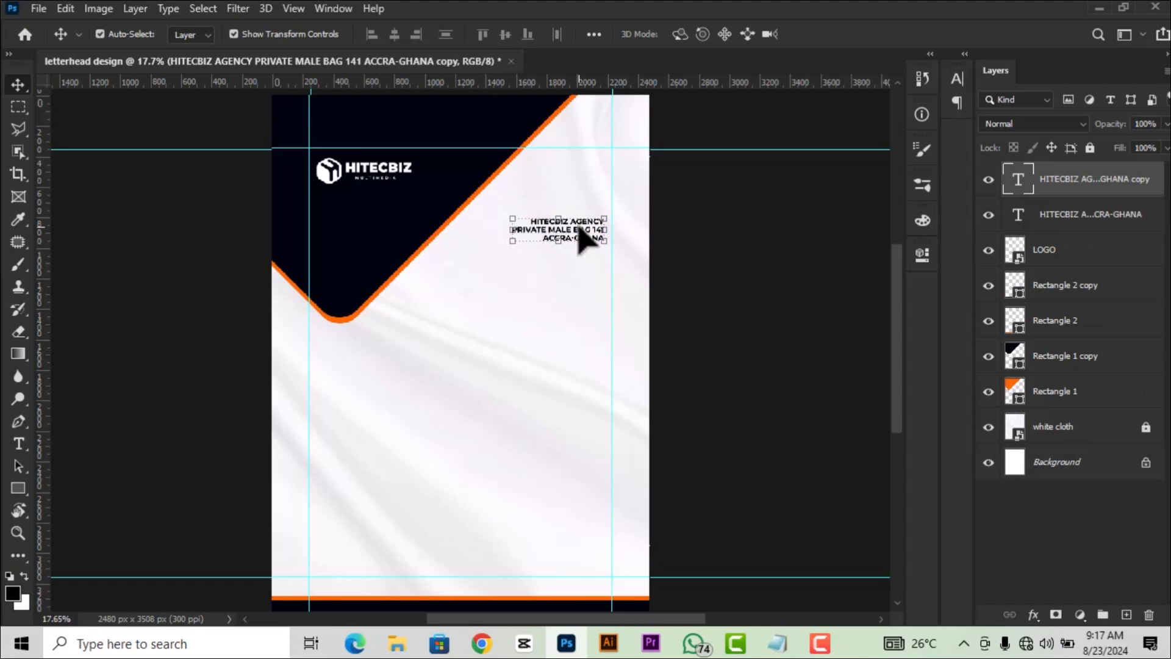
left_click_drag(580, 238, 488, 350)
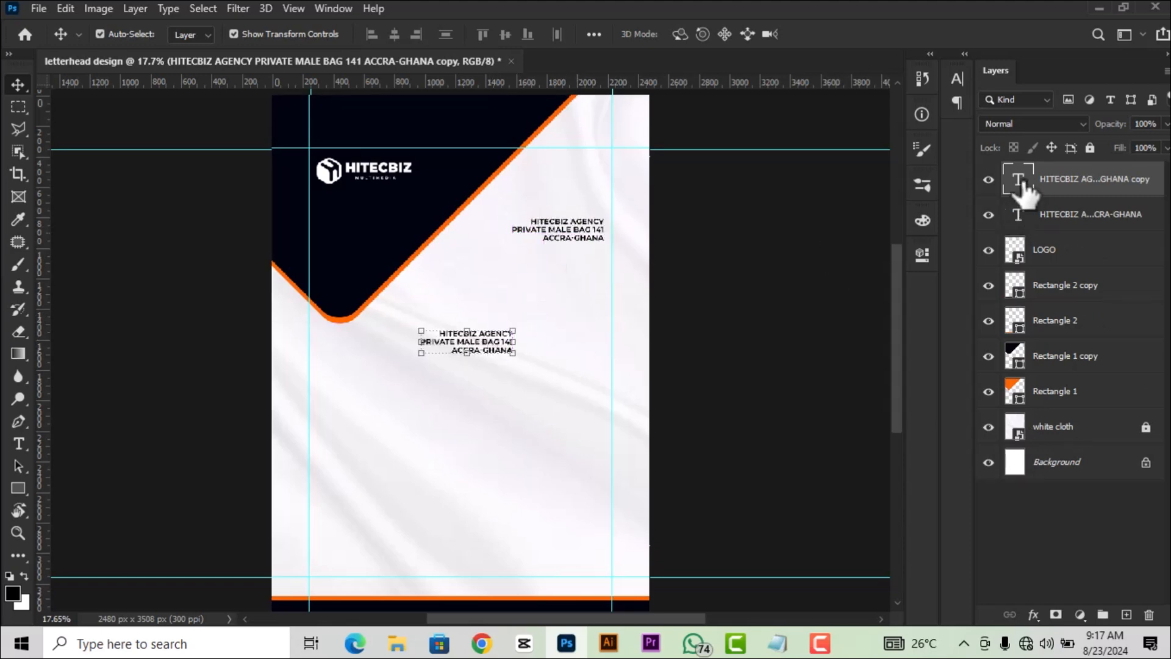
Replace the copied text's wording with DEAR.
double_click(1019, 179)
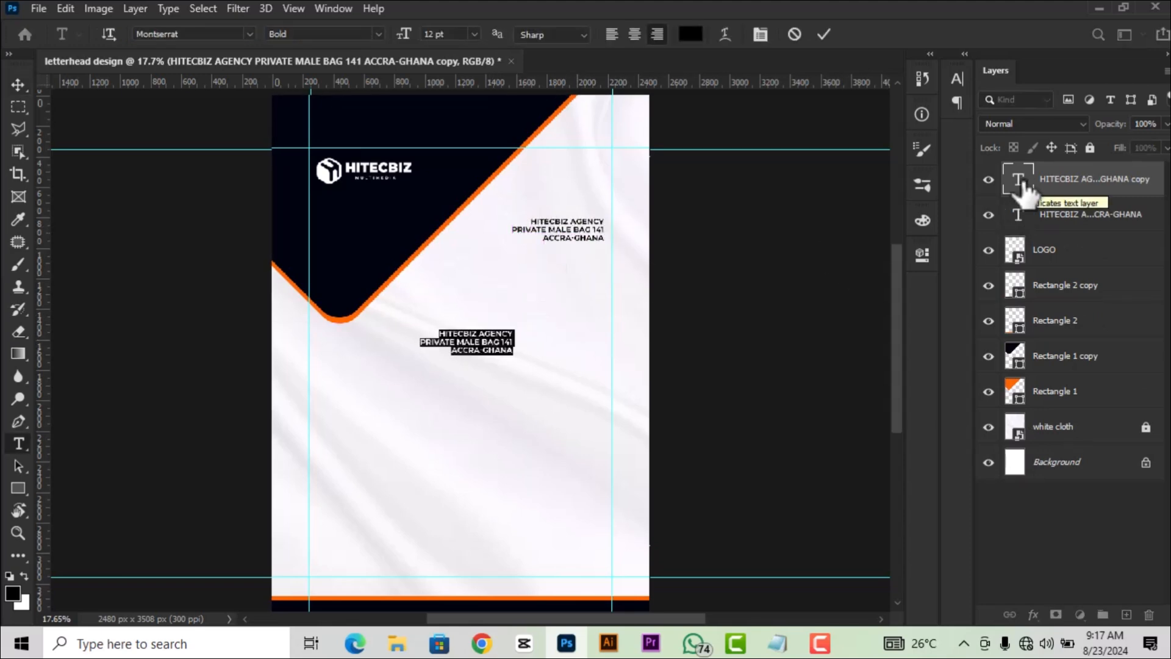
type("DEAR..........")
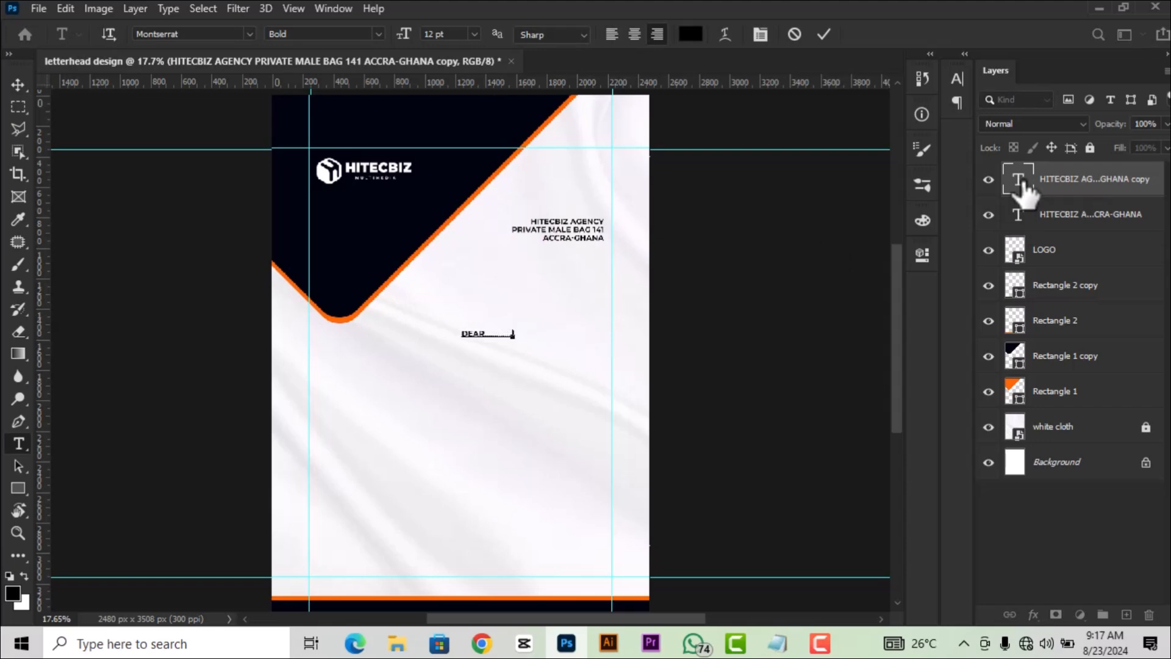
left_click(823, 38)
key("v")
left_click(209, 219)
scroll(400, 394, "up", 3)
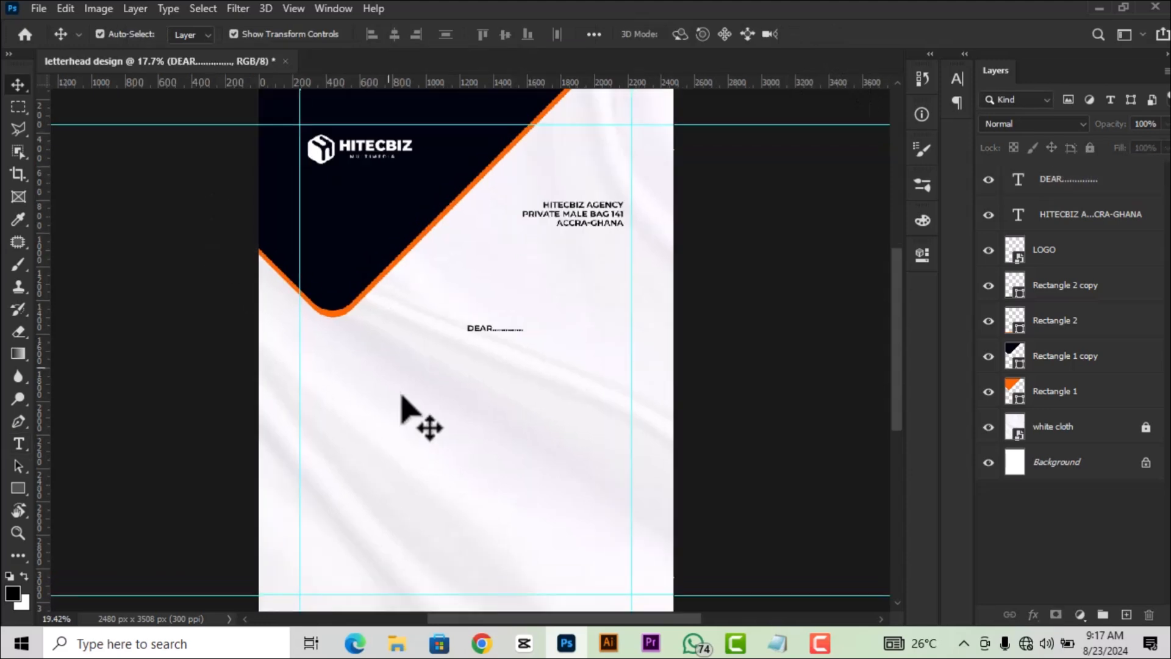
Enlarge the DEAR salutation slightly and move it to the left margin guide.
left_click(500, 314)
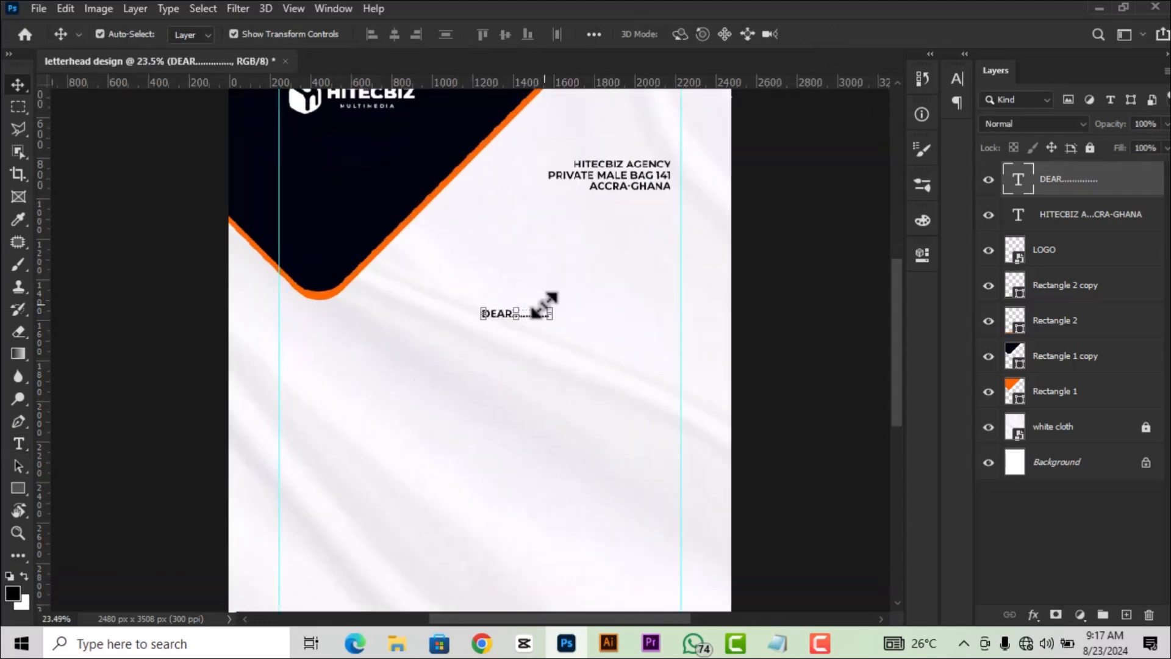
left_click_drag(549, 317, 567, 315)
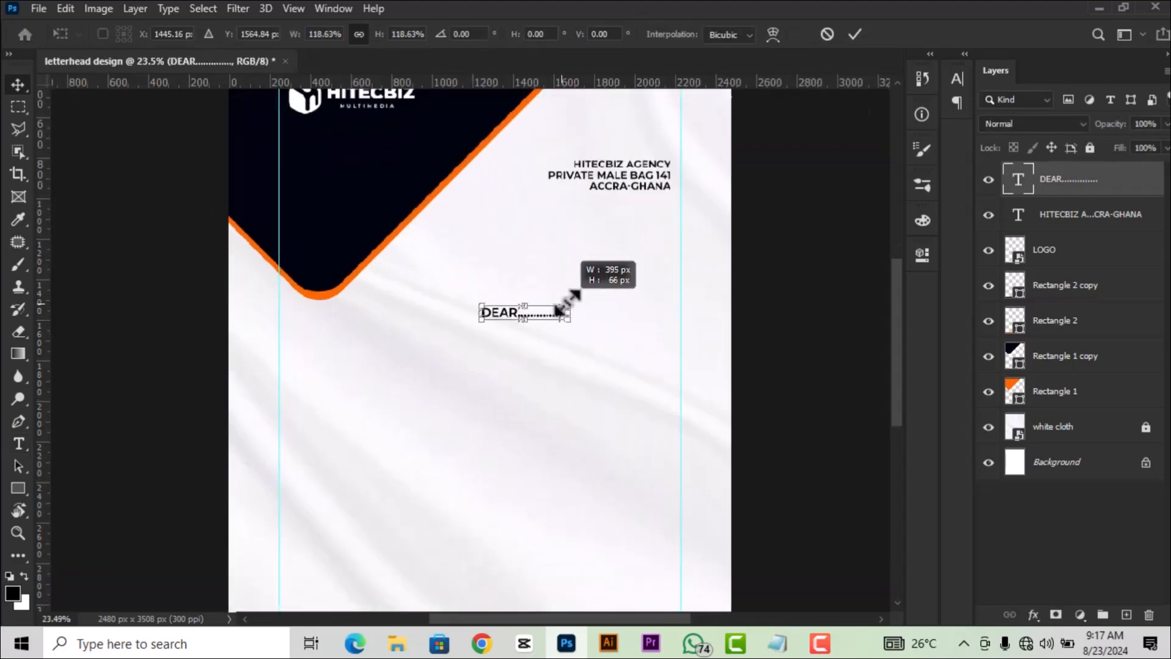
left_click(853, 35)
left_click_drag(508, 312, 308, 352)
scroll(329, 342, "down", 4)
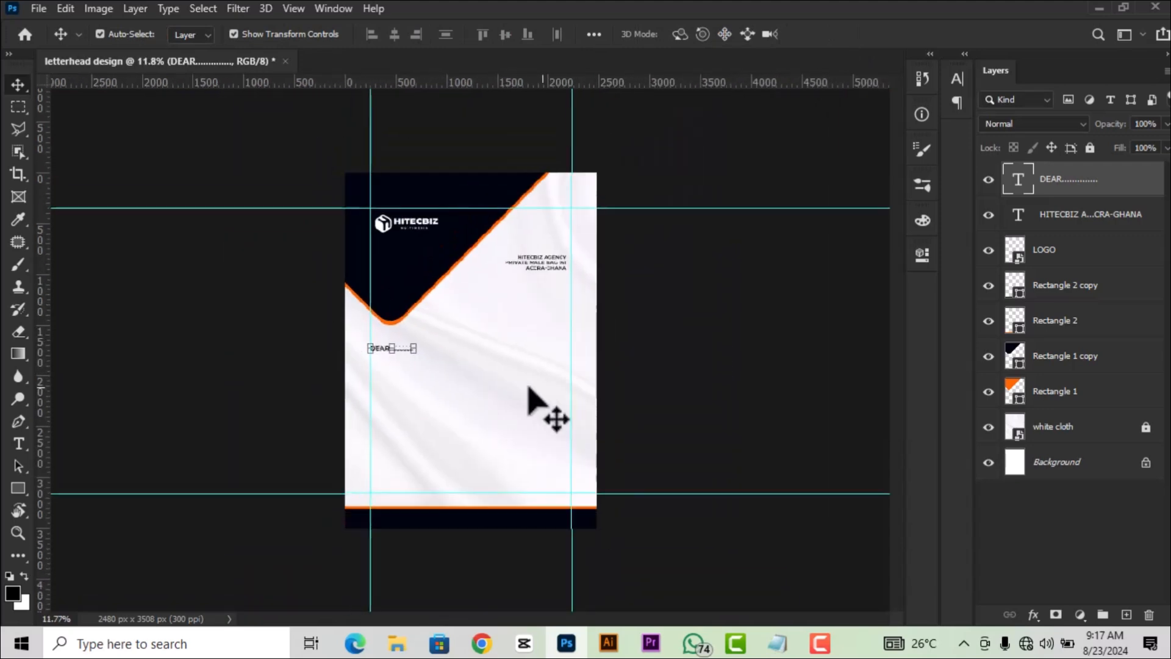
scroll(470, 359, "up", 2)
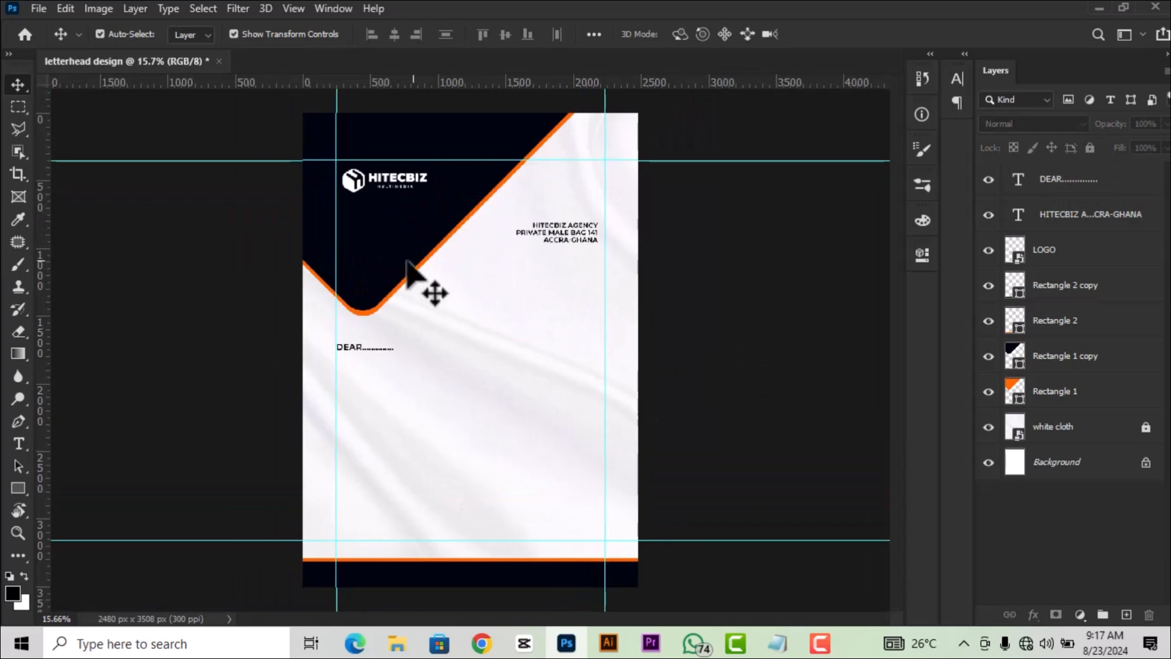
left_click(383, 240)
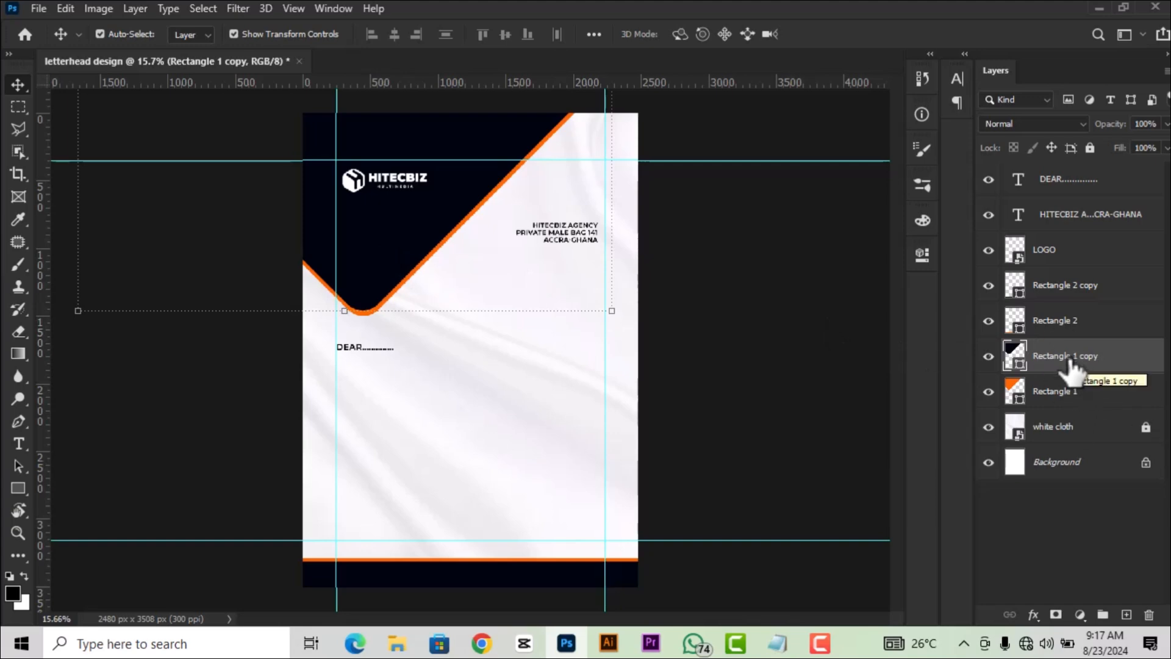
Rename Rectangle 1 to SHAPE 1 and Rectangle 1 copy to SHAPE 2.
left_click(1072, 399)
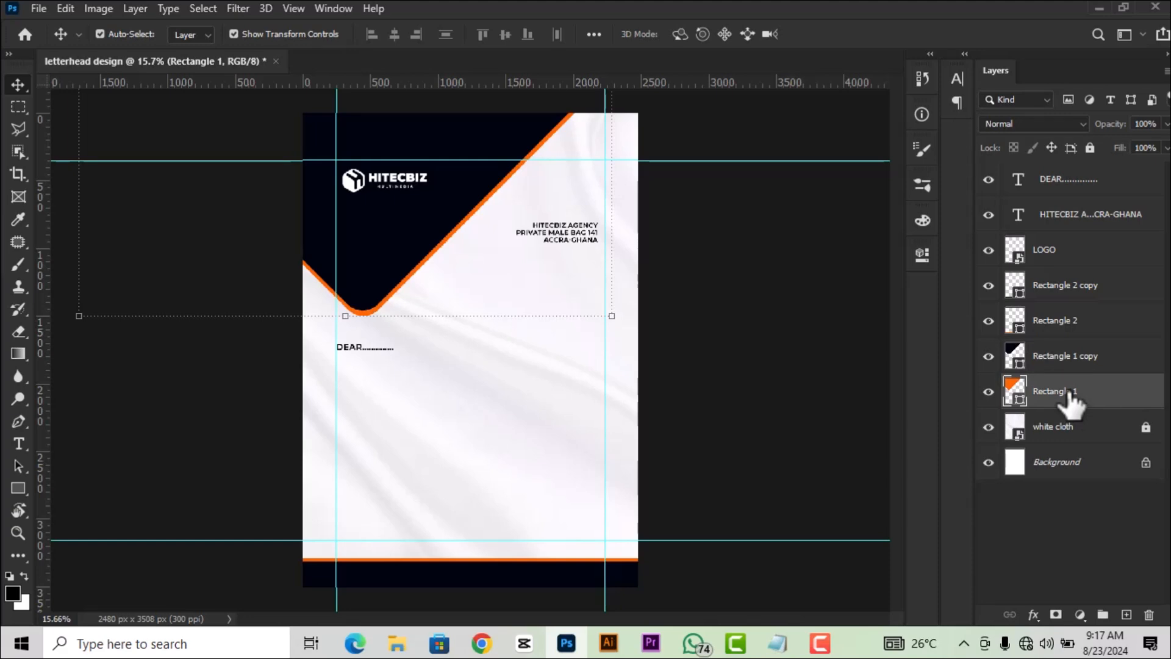
double_click(1070, 392)
type("SHAPE")
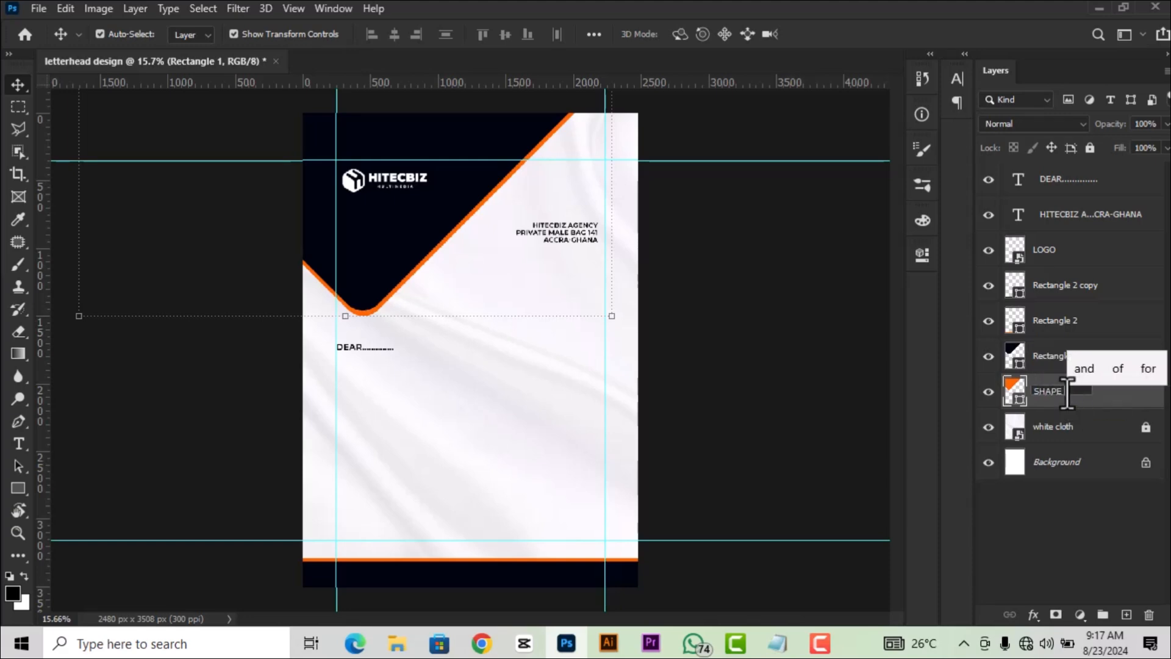
key("Return")
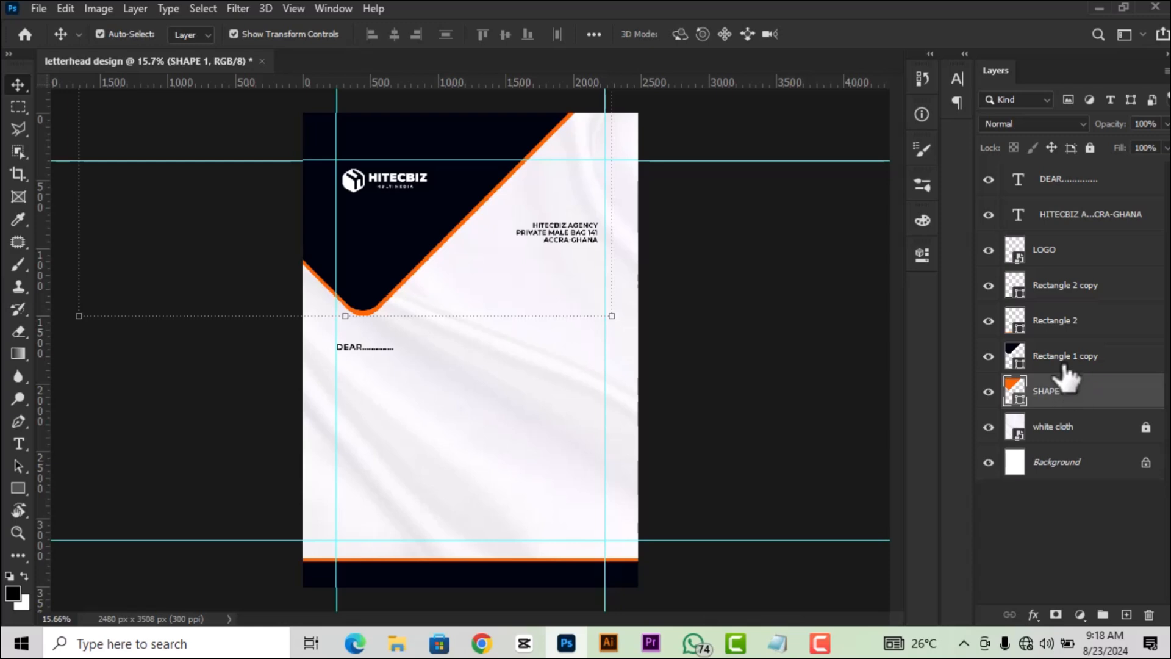
double_click(1064, 358)
type("SHAPE")
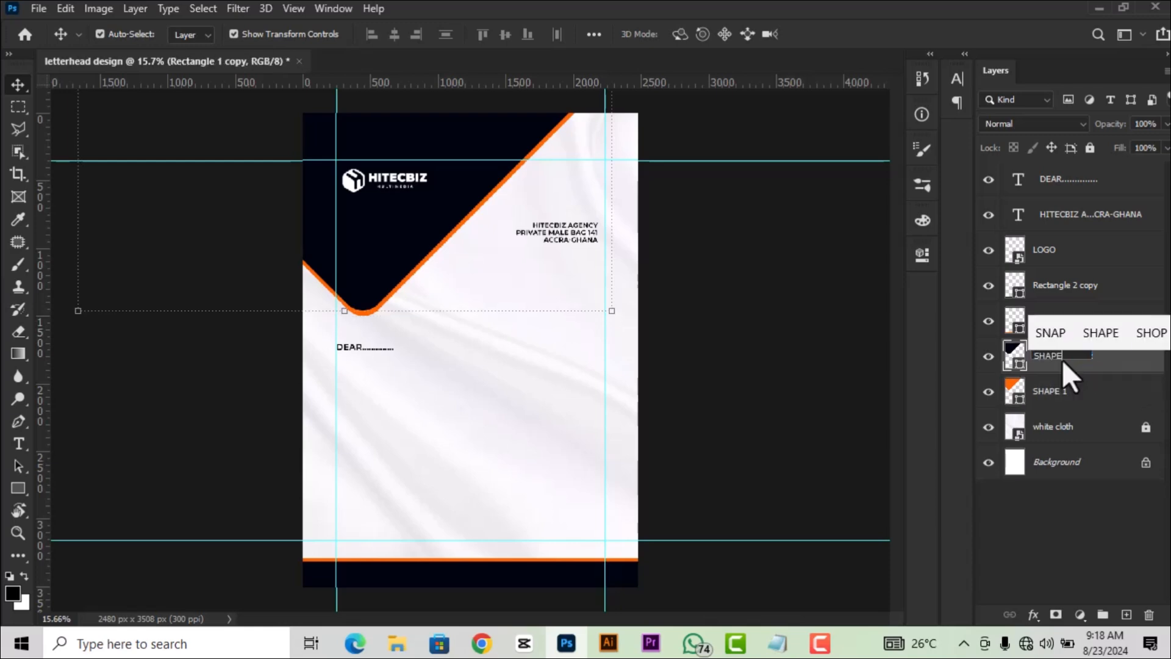
type(" 2")
key("Return")
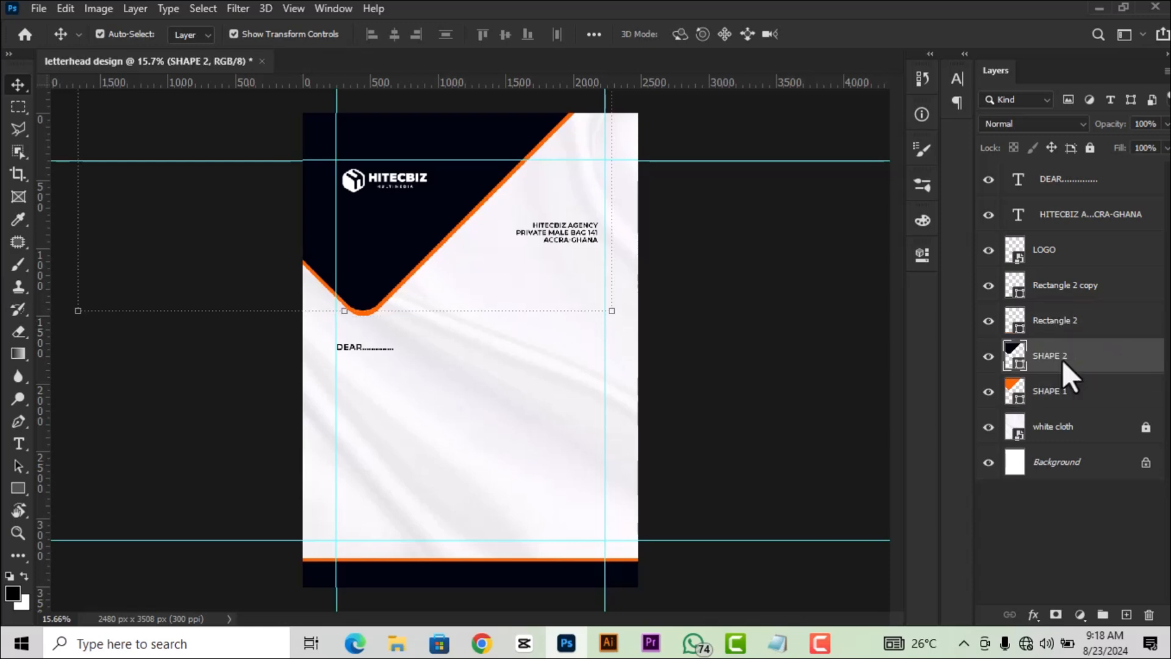
Select the SHAPE 1 and SHAPE 2 layers together.
left_click(1064, 393)
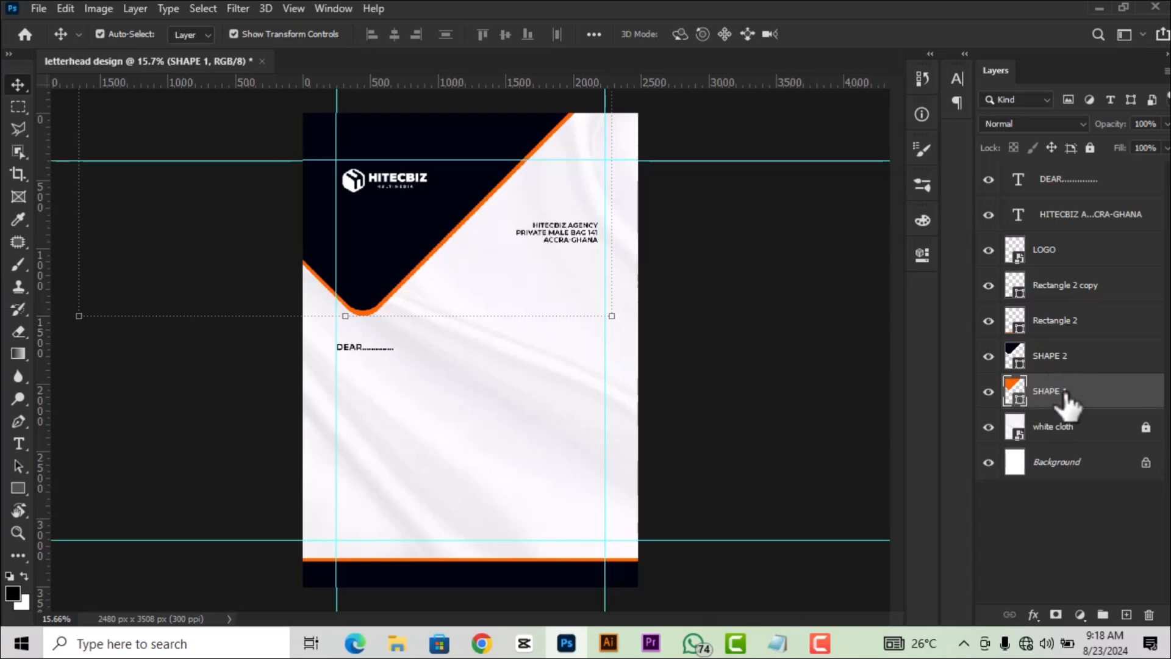
left_click(1066, 366)
left_click(1065, 398)
left_click(1069, 369)
left_click(1070, 400)
left_click(1061, 358, "shift")
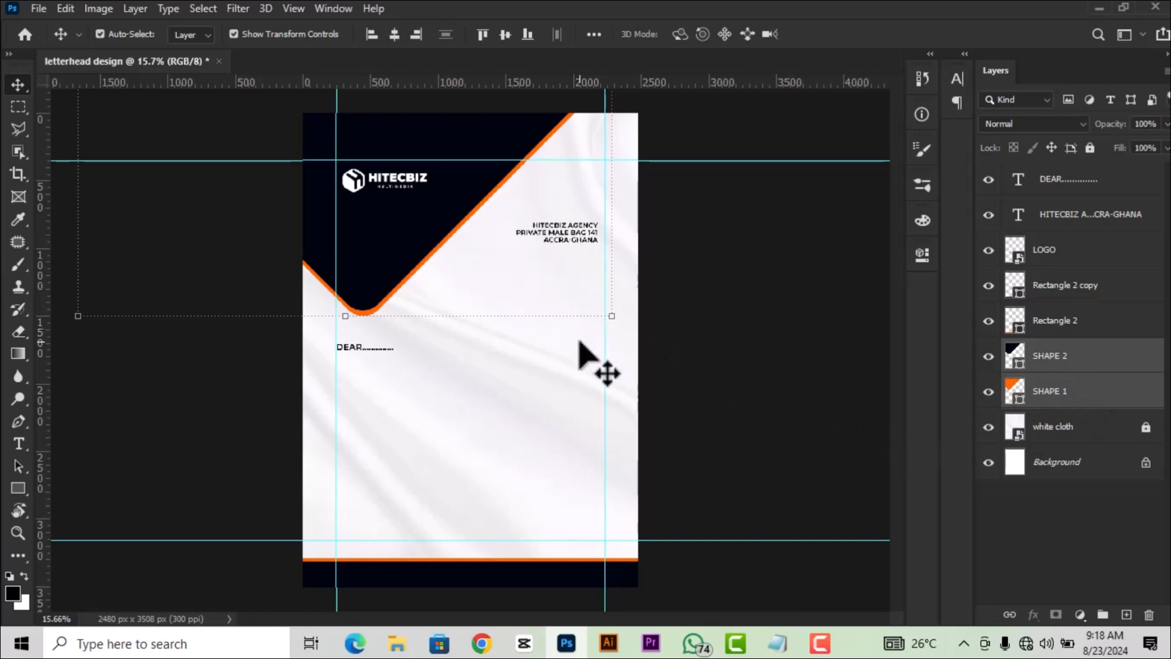
Nudge both corner shapes up and right and tilt them by about one degree.
key("shift+Up")
key("shift+Up")
key("shift+Up")
key("shift+Up")
key("shift+Up")
key("shift+Up")
key("shift+Up")
key("shift+Up")
key("shift+Up")
key("shift+Up")
key("shift+Up")
key("shift+Up")
key("shift+Up")
key("shift+Up")
key("shift+Up")
key("shift+Up")
key("shift+Up")
key("shift+Up")
key("shift+Up")
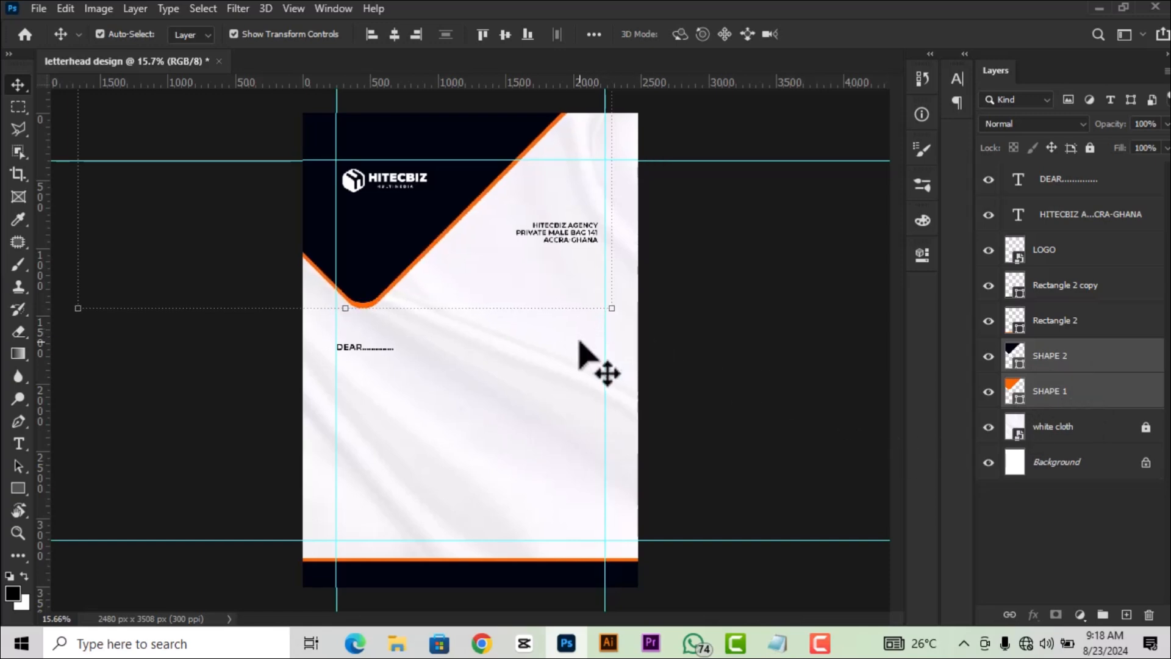
key("shift+Up")
key("shift+Up")
key("shift+Up")
key("shift+Up")
key("shift+Up")
key("shift+Up")
key("shift+Up")
key("shift+Up")
key("shift+Up")
key("shift+Right")
key("shift+Right")
key("shift+Right")
key("shift+Right")
key("shift+Right")
key("shift+Right")
key("shift+Right")
key("shift+Right")
key("shift+Right")
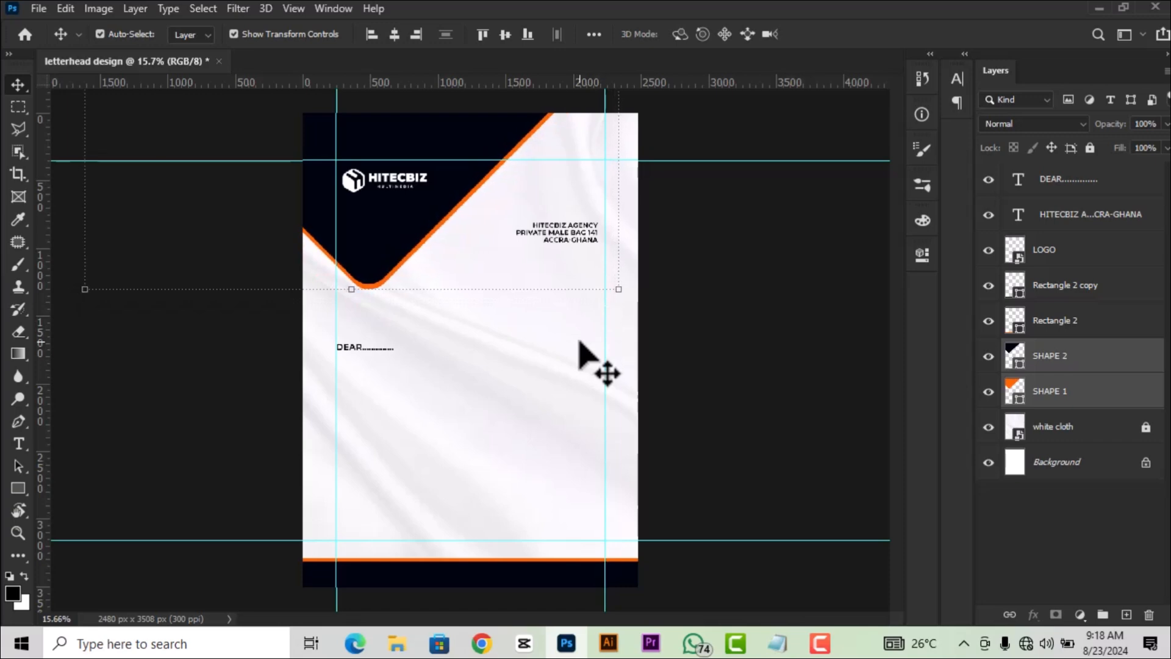
key("shift+Up")
key("shift+Up")
key("shift+Up")
key("shift+Up")
key("shift+Right")
key("shift+Right")
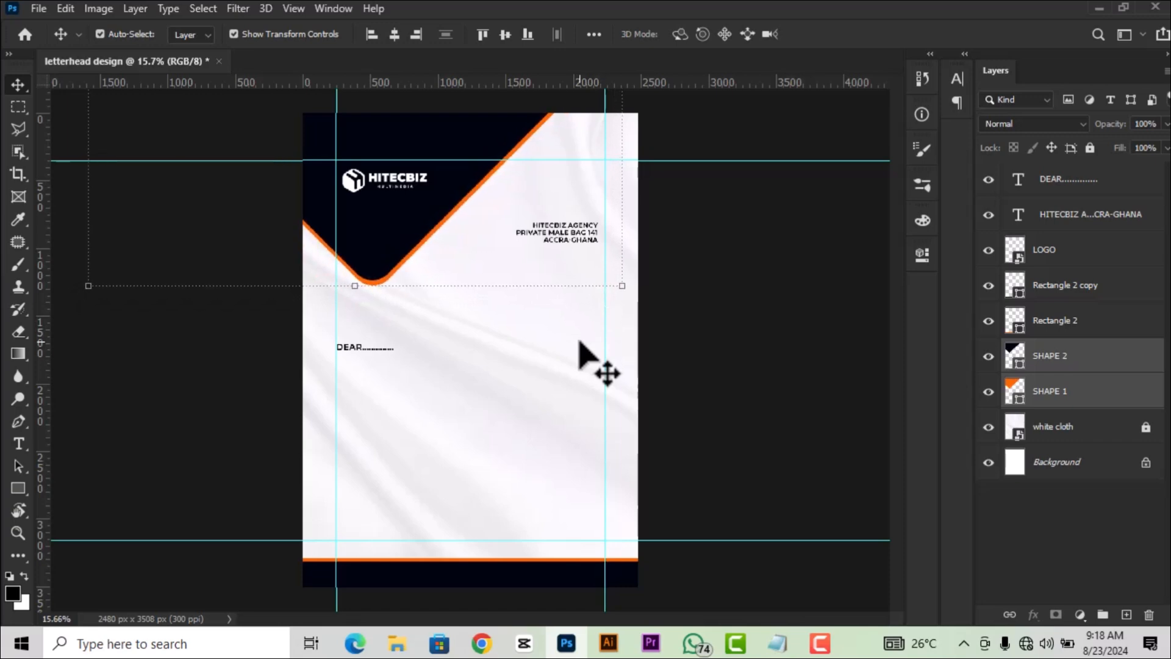
left_click_drag(621, 294, 619, 307)
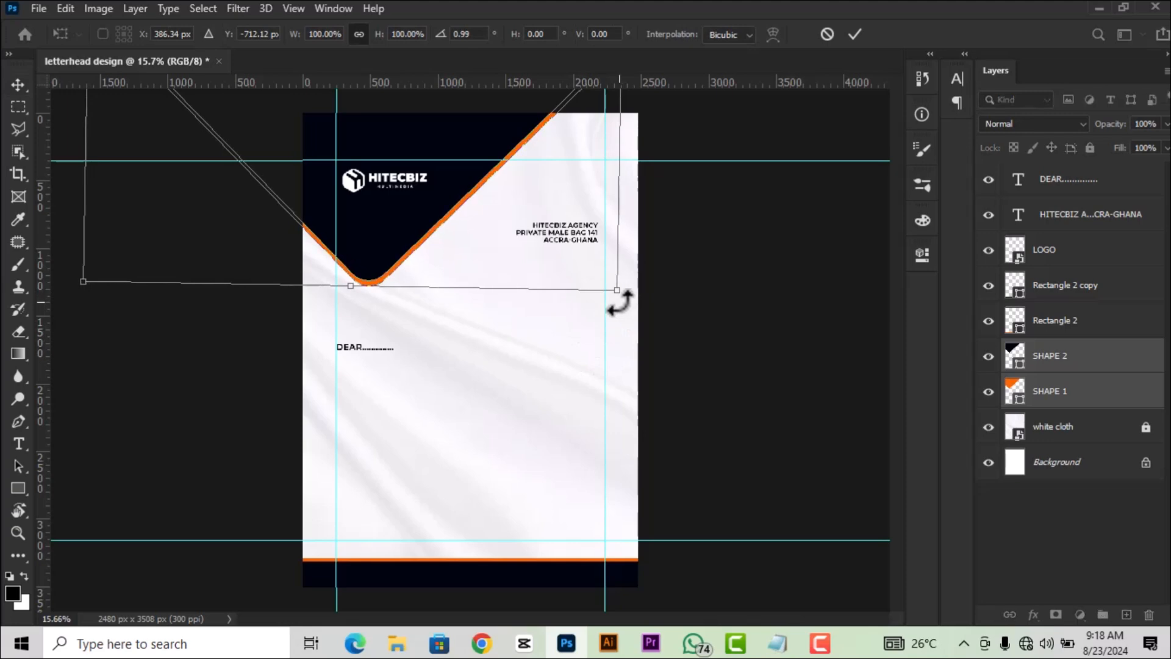
left_click(855, 35)
Fit the page in view and raise the DEAR salutation a little.
key("ctrl+minus")
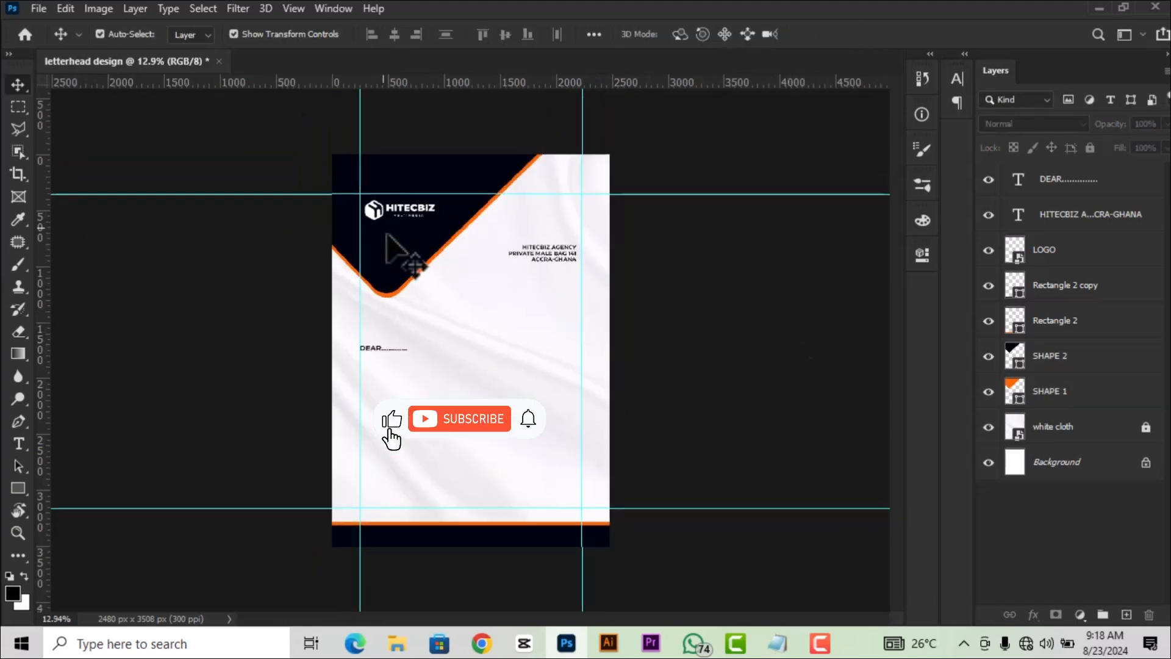
key("ctrl+0")
left_click_drag(352, 347, 367, 315)
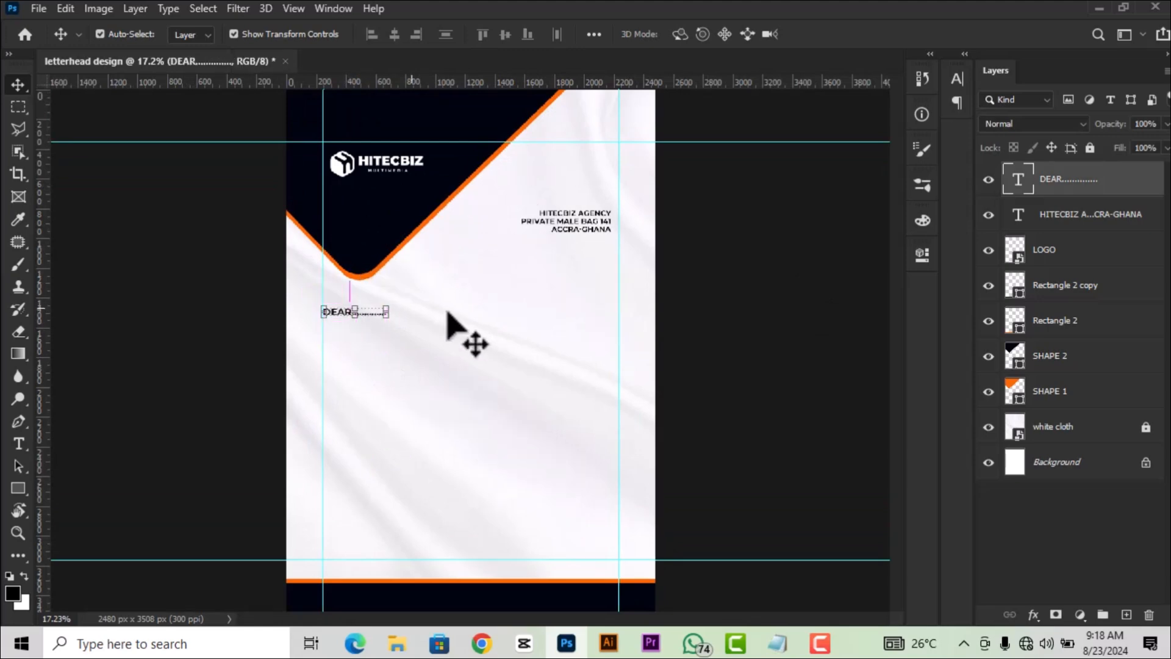
scroll(449, 327, "up", 1)
left_click(591, 207)
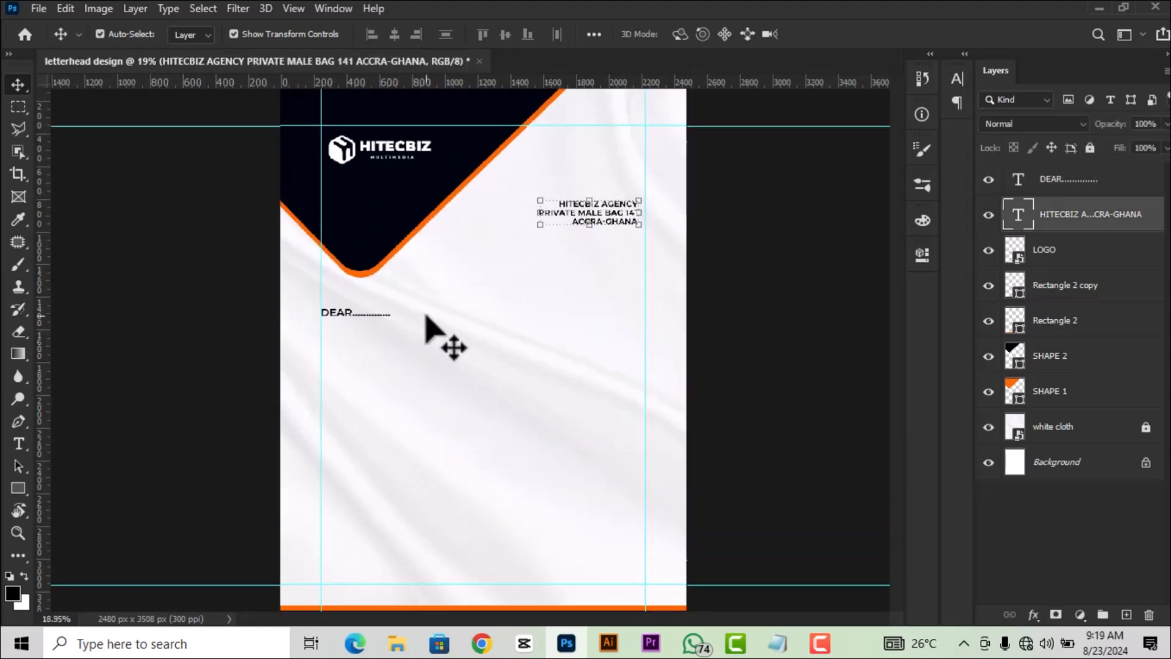
scroll(518, 343, "down", 1)
left_click(715, 318)
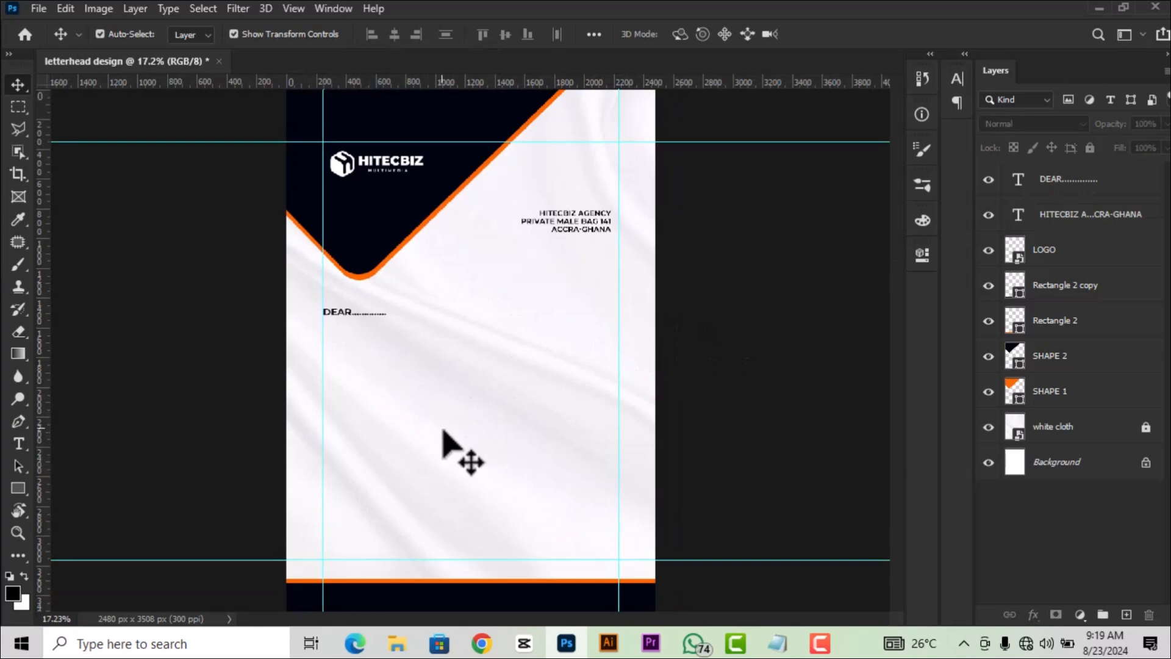
left_click(336, 312)
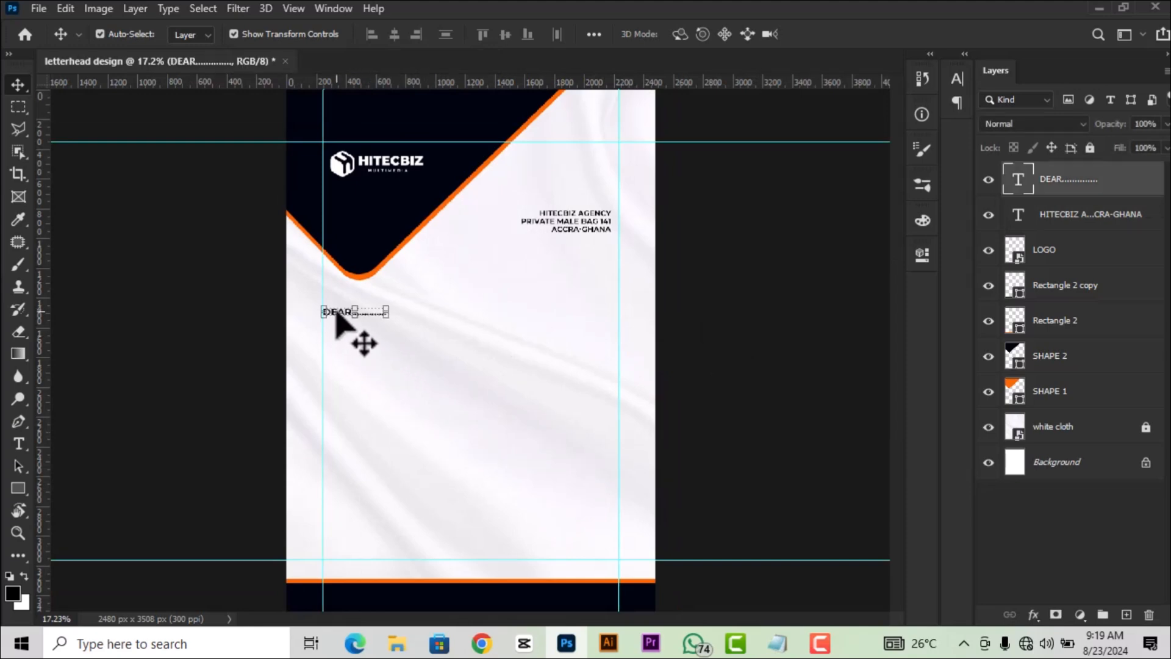
key("shift+Up")
key("shift+Up")
left_click(836, 301)
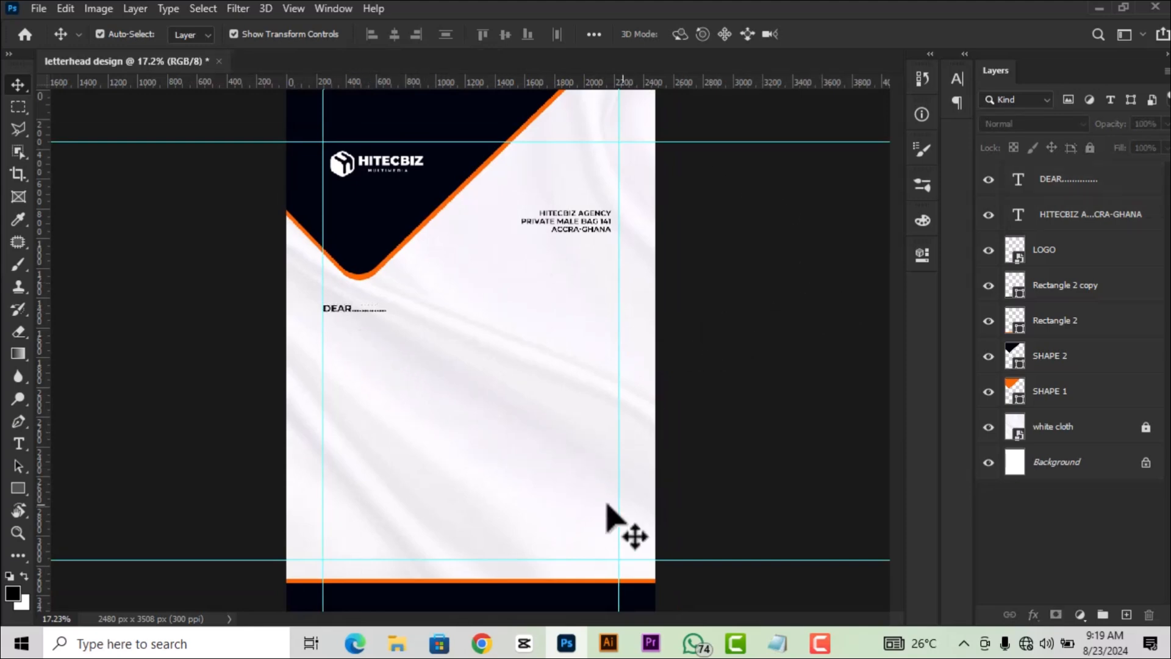
left_click(778, 645)
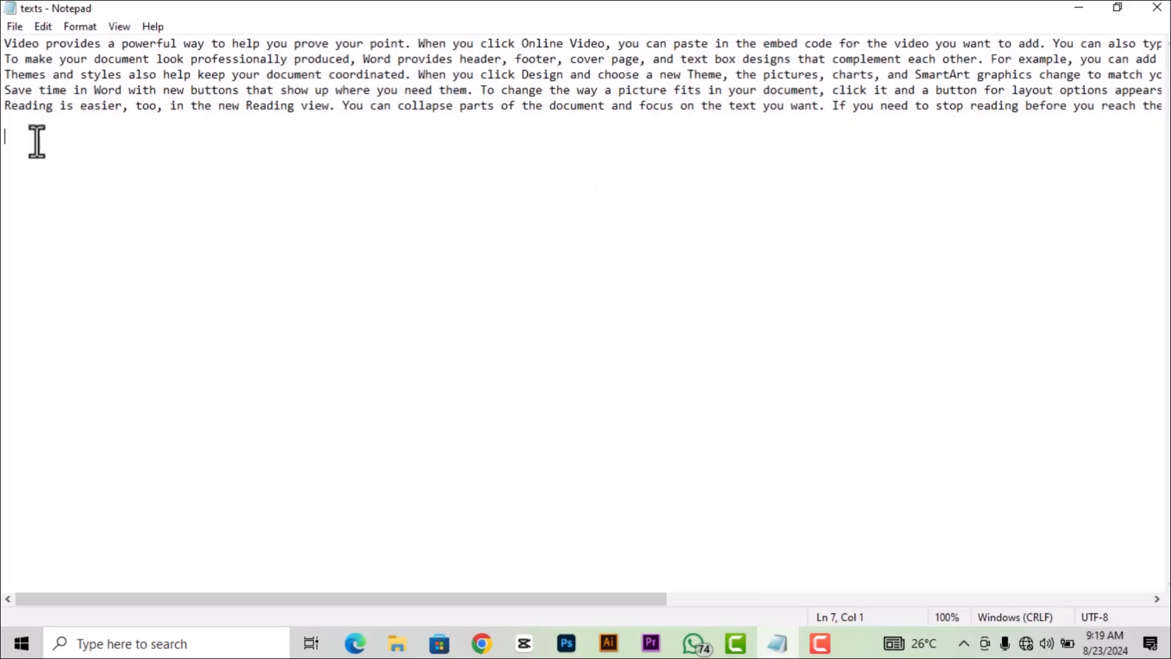
Select all the sample paragraphs in the texts file with Ctrl+A, then return to the letterhead.
key("ctrl+a")
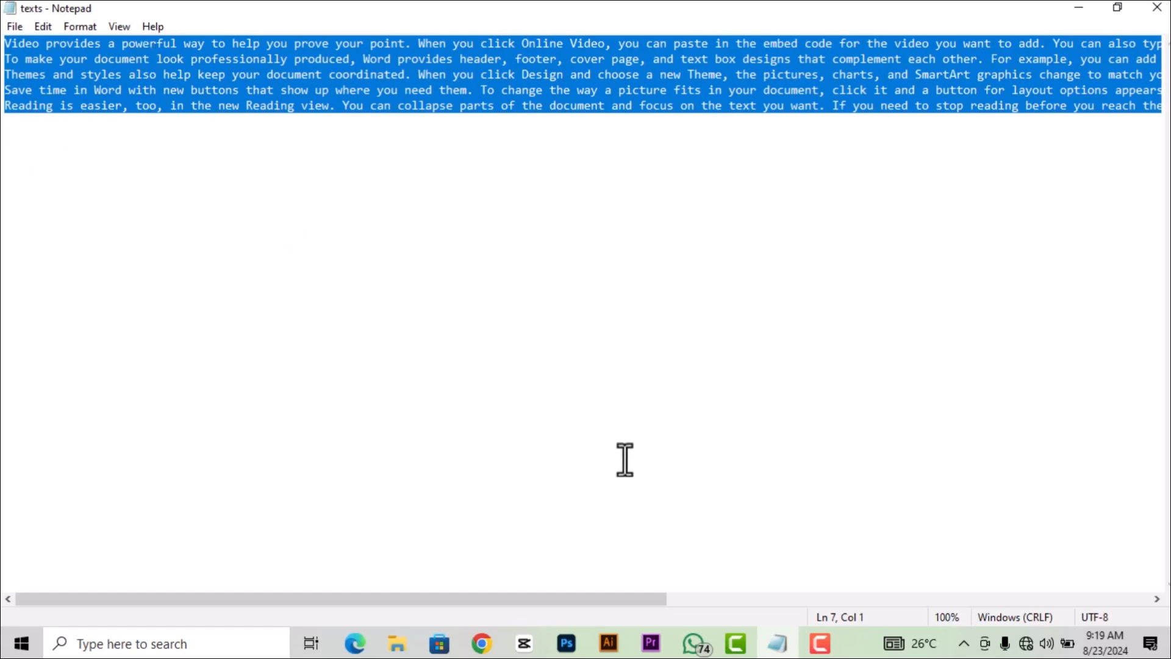
left_click(566, 644)
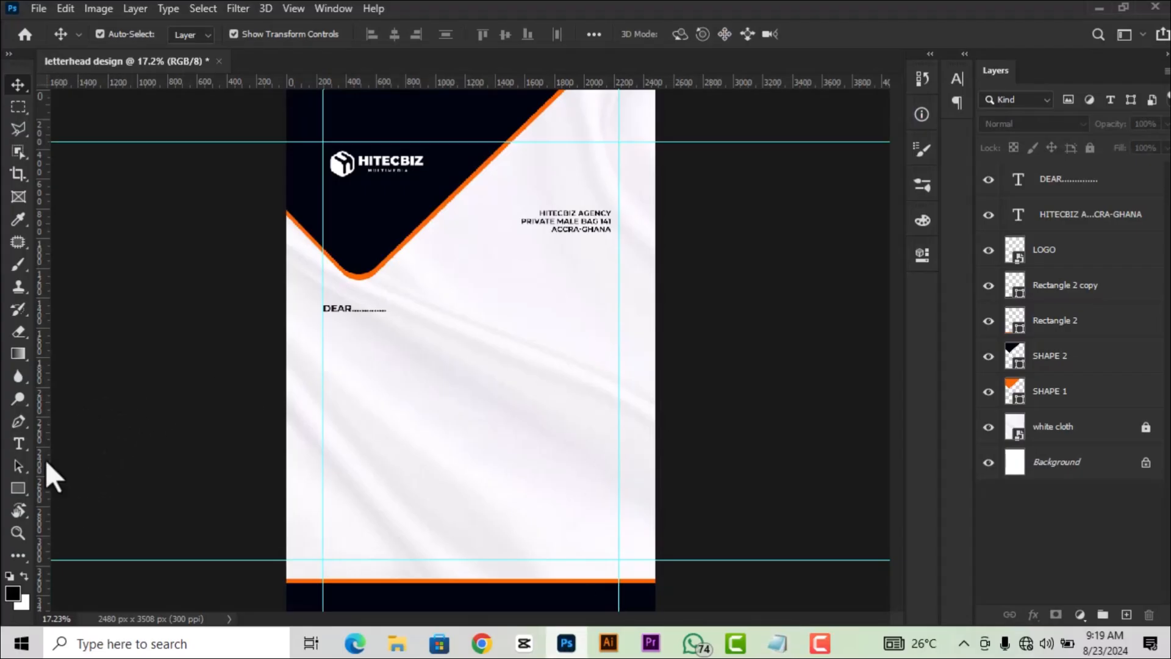
Draw a paragraph text box below DEAR and paste the Notepad letter paragraphs into it.
left_click(17, 444)
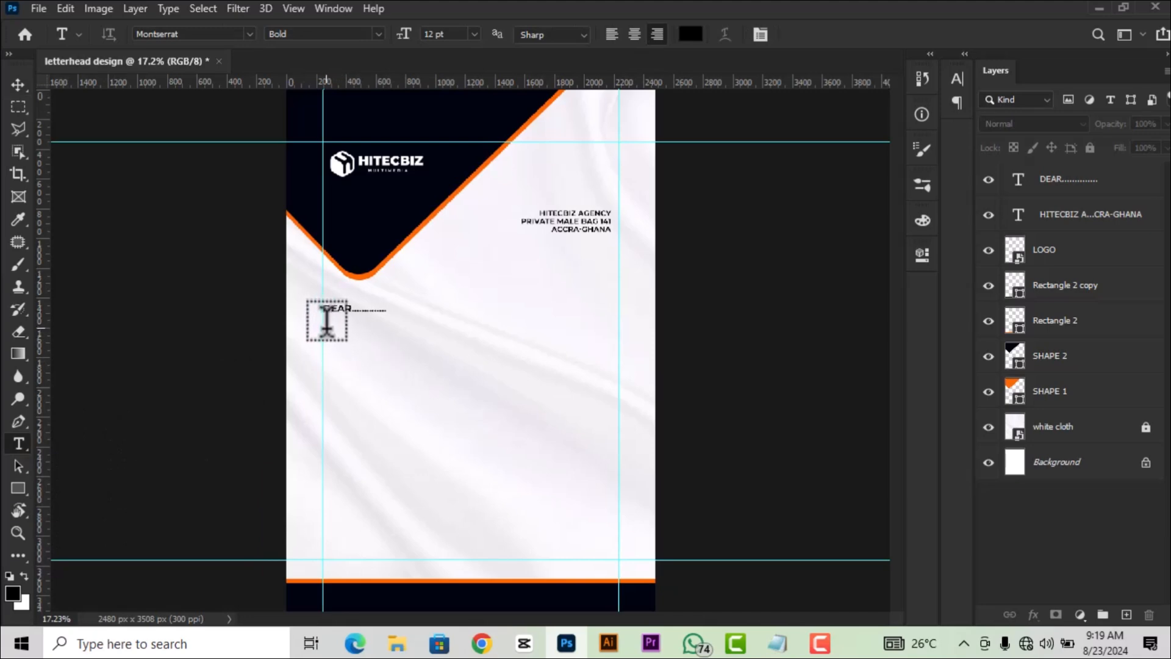
left_click_drag(325, 328, 606, 541)
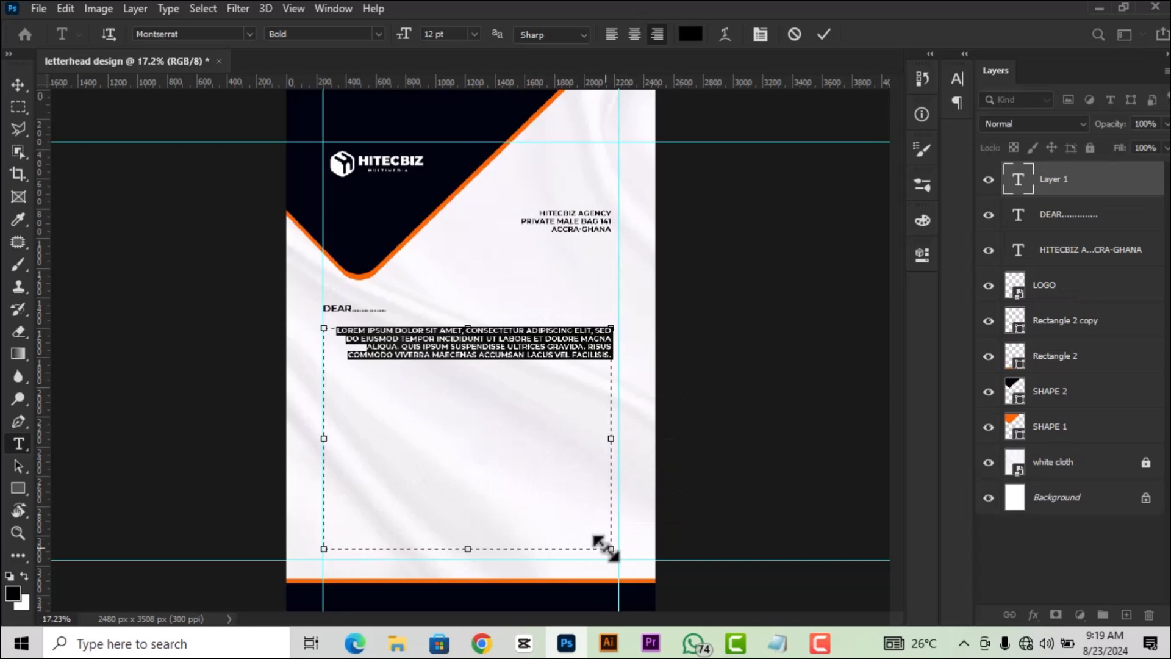
key("ctrl+v")
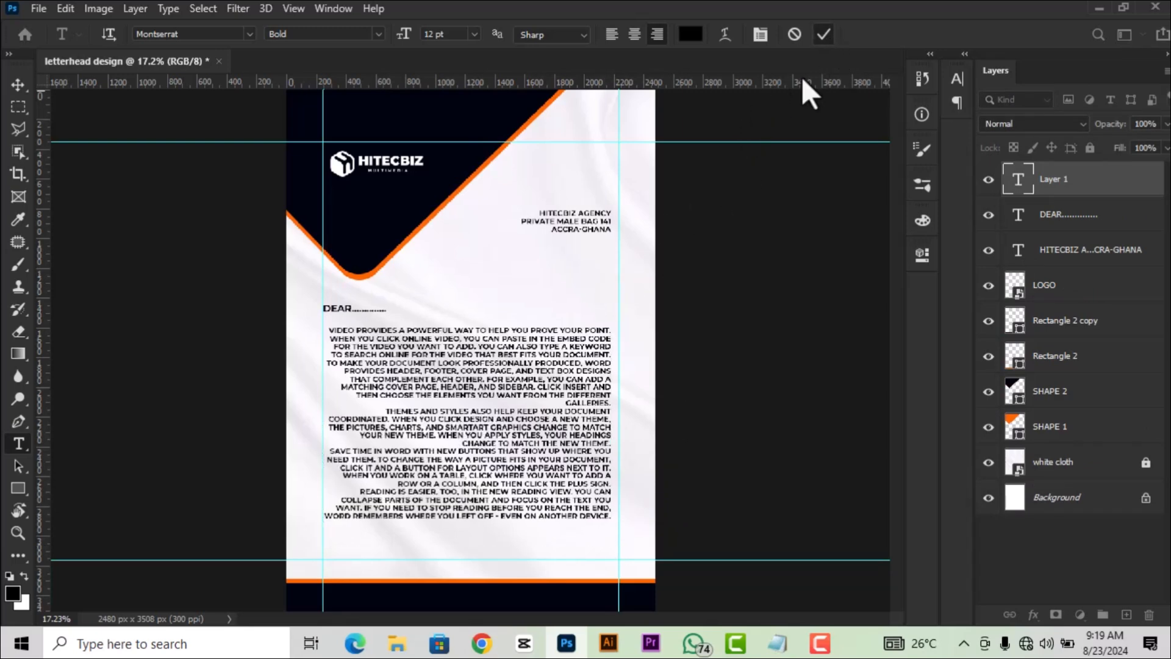
left_click(17, 85)
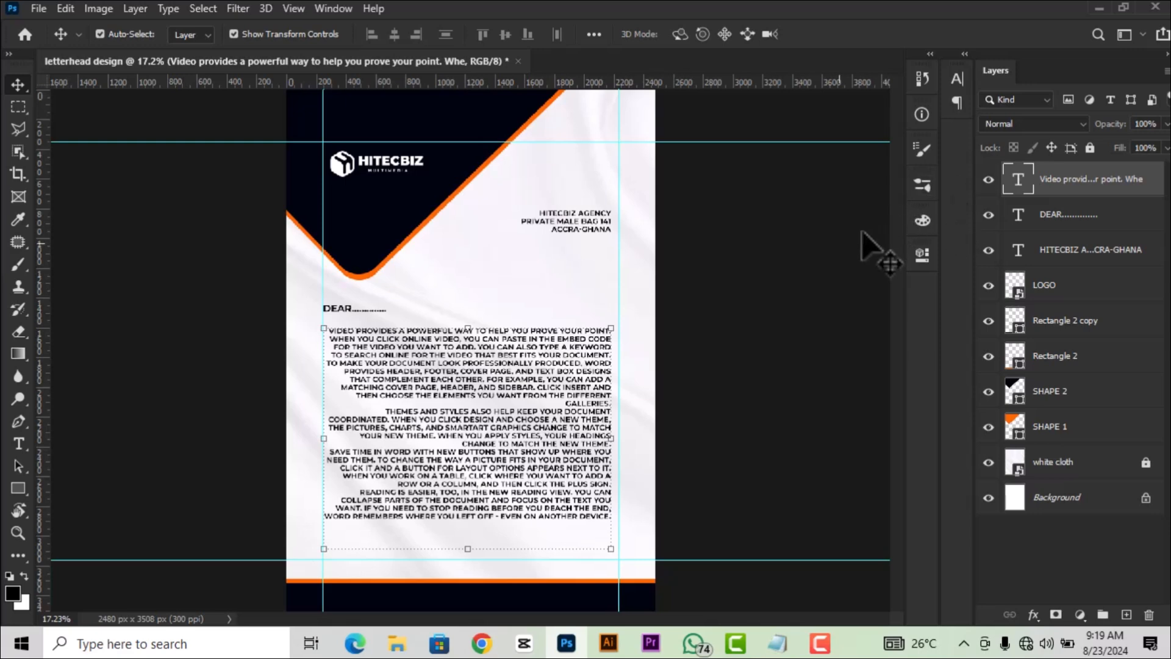
Apply Justify All, then Justify Last Left, to the body paragraphs below DEAR.
scroll(499, 309, "up", 1)
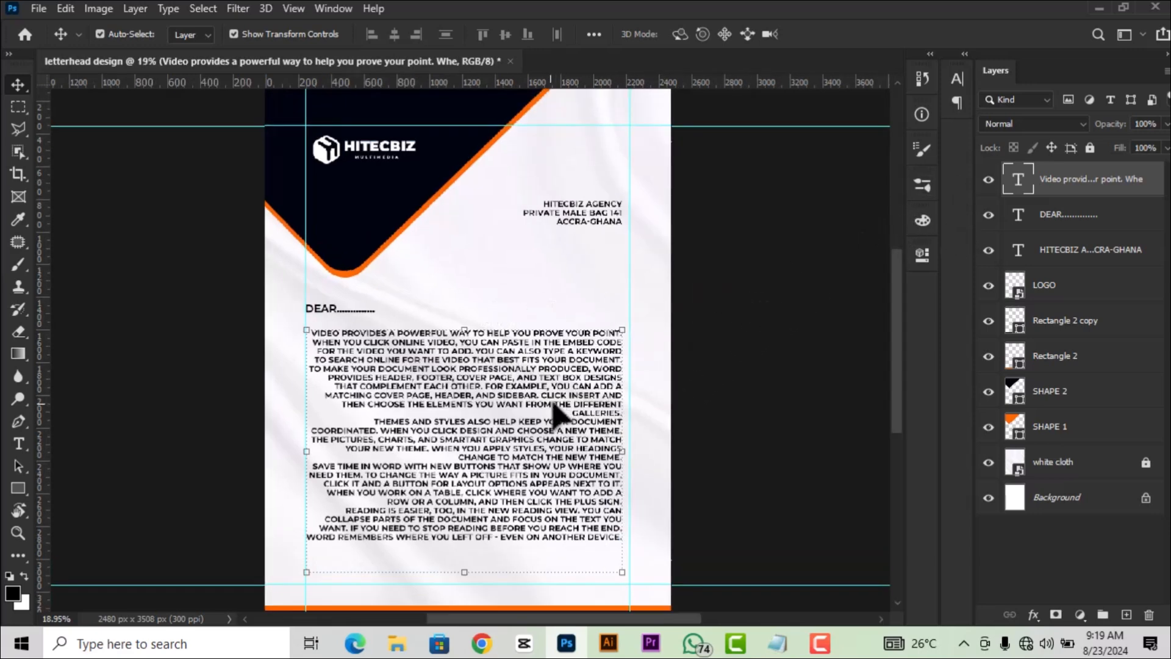
scroll(556, 408, "down", 1)
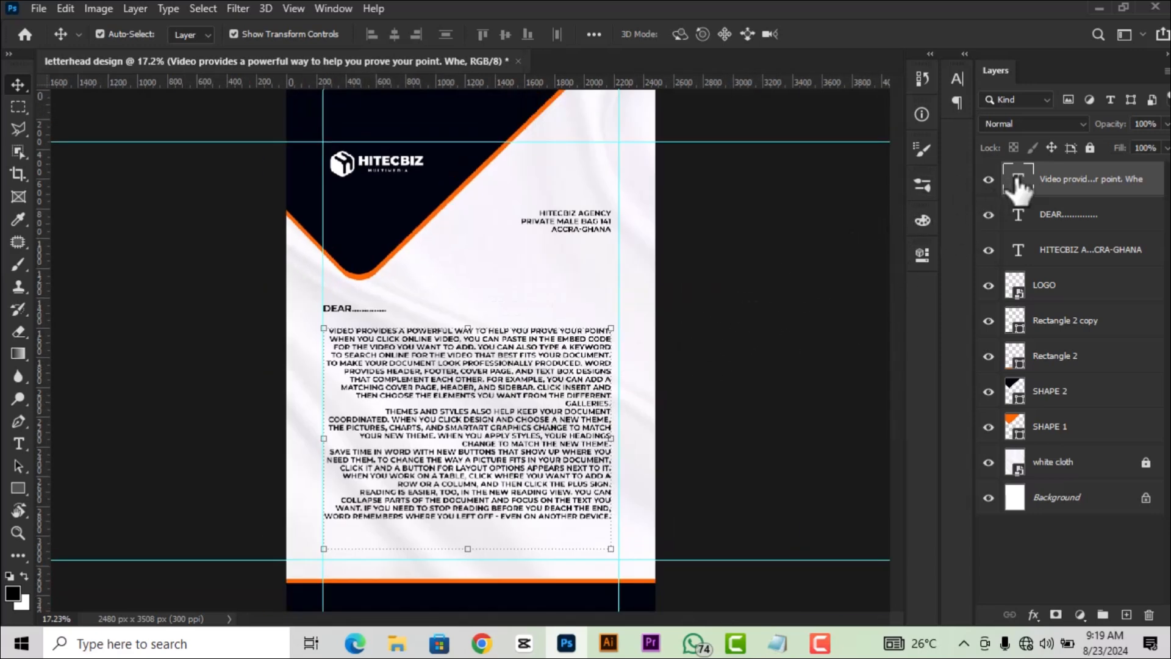
double_click(1017, 183)
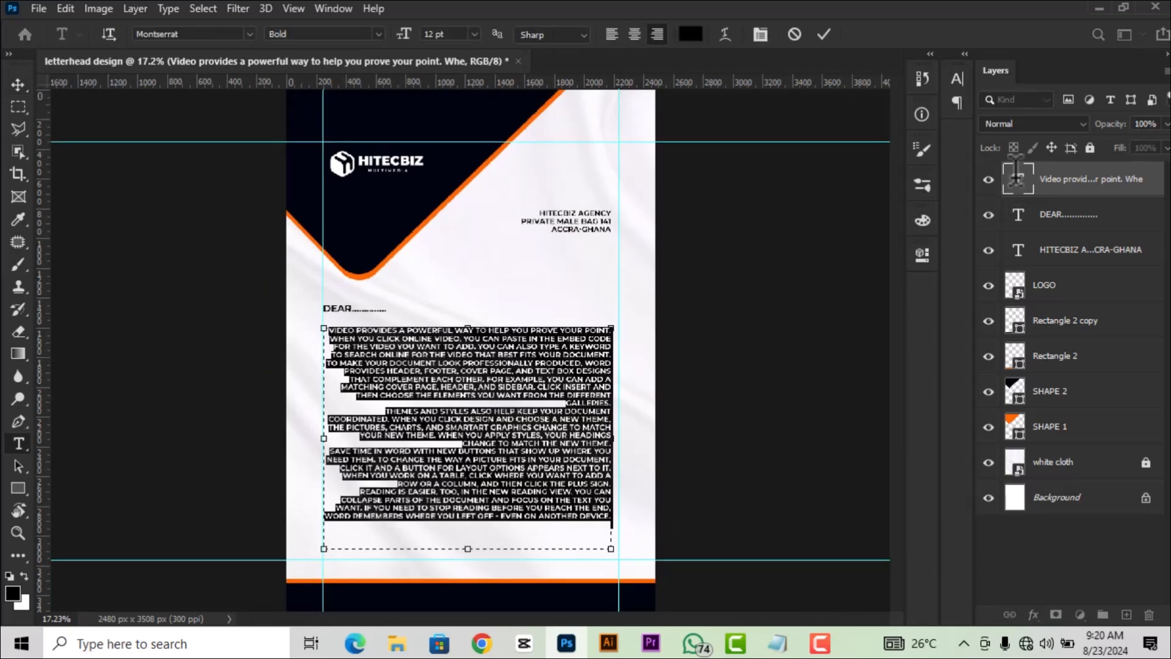
left_click(921, 256)
left_click_drag(894, 347, 892, 406)
left_click(822, 410)
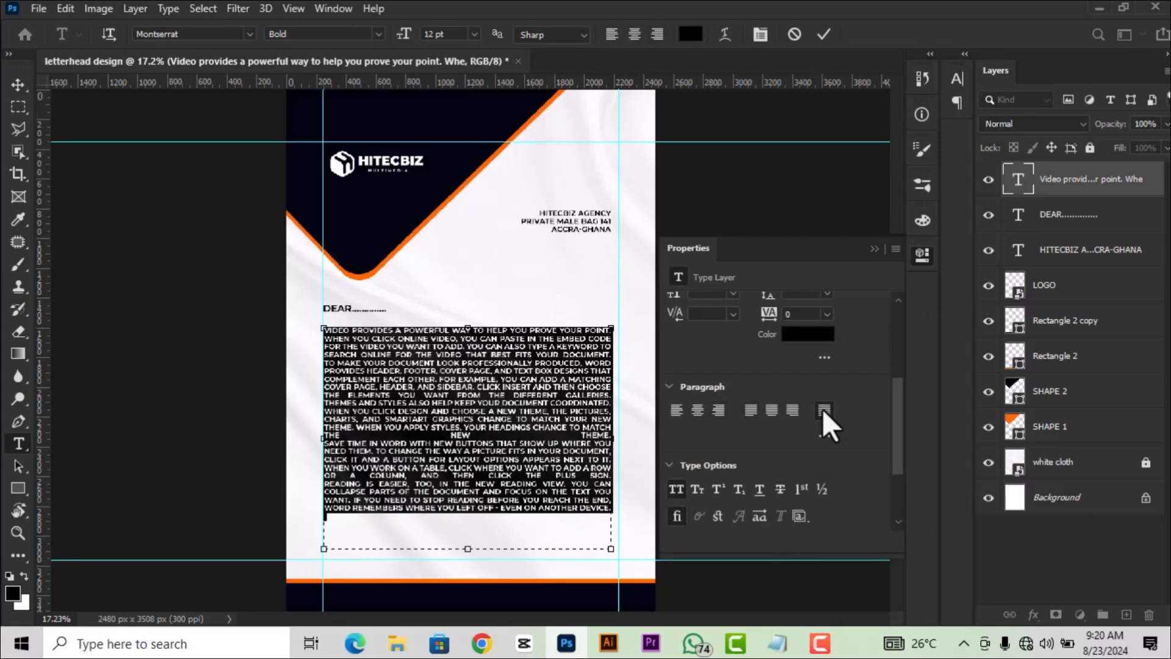
left_click(749, 411)
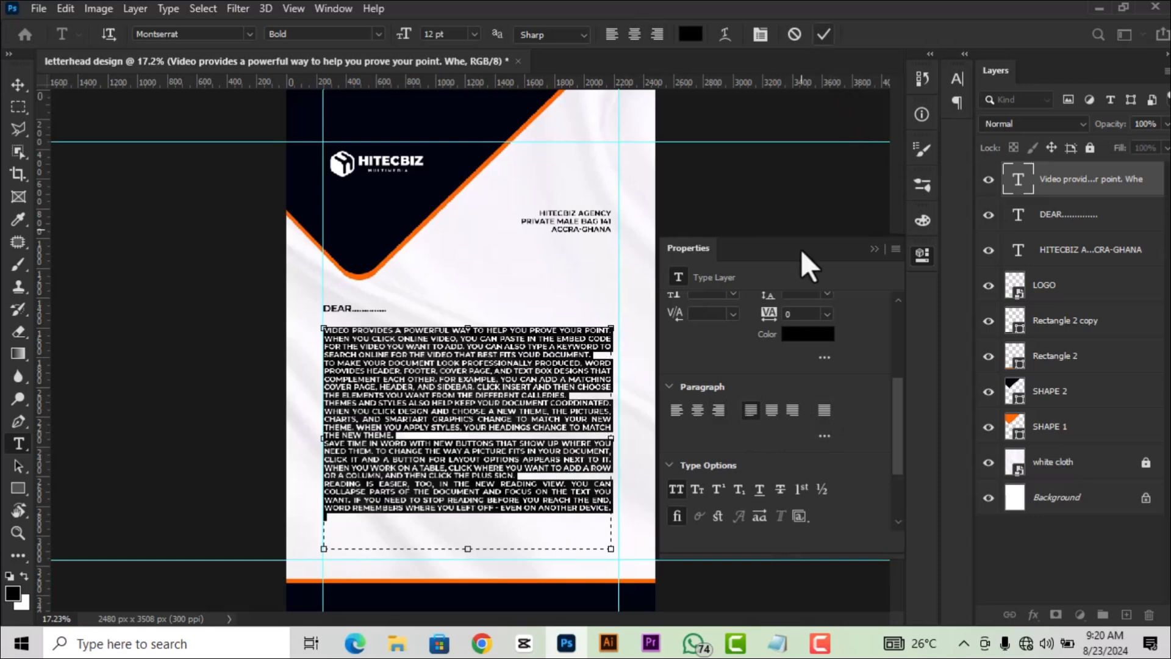
left_click(823, 34)
key("v")
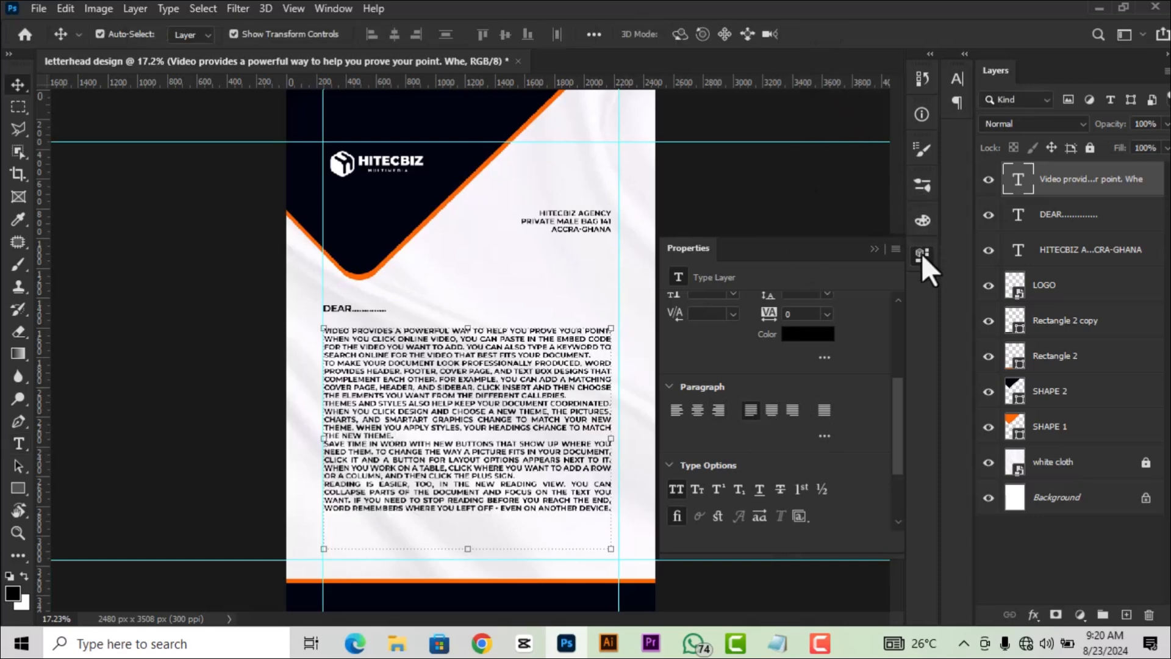
left_click(922, 253)
left_click(756, 362)
Nudge the address block up and slightly right.
scroll(482, 402, "down", 2)
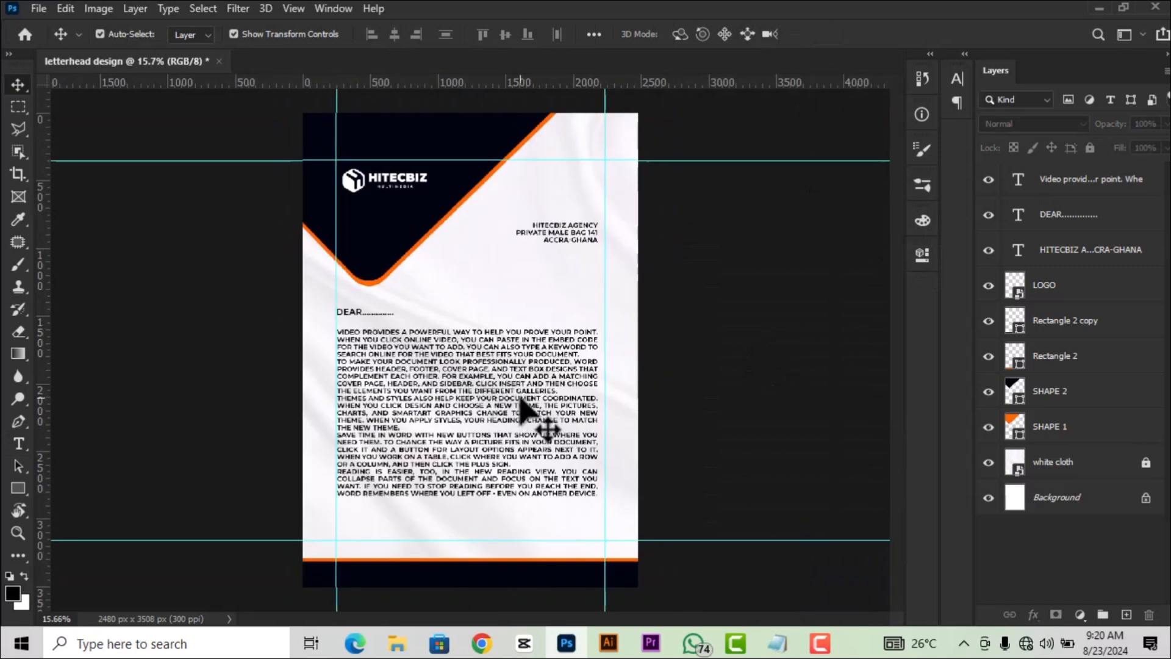
scroll(403, 286, "up", 1)
scroll(396, 277, "up", 1)
left_click(556, 226)
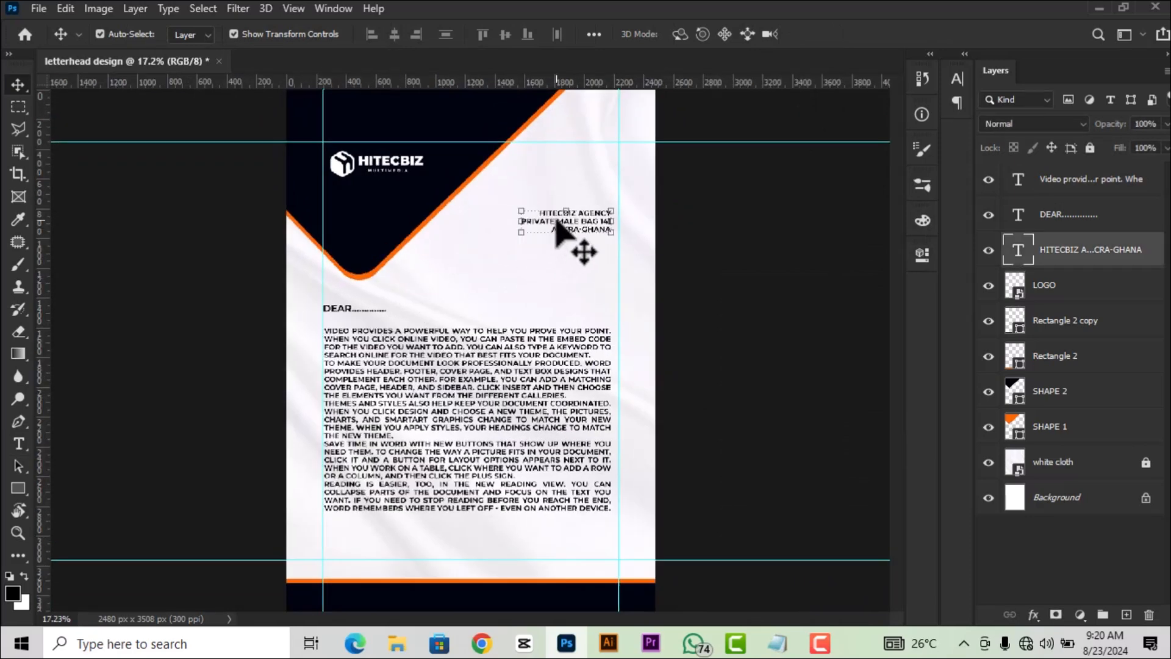
key("shift+Up")
key("shift+Up")
key("shift+Up")
key("shift+Up")
key("shift+Up")
key("shift+Up")
key("shift+Up")
key("shift+Up")
key("shift+Up")
key("shift+Up")
key("shift+Up")
key("shift+Up")
key("shift+Up")
key("shift+Up")
key("shift+Up")
key("shift+Up")
key("shift+Up")
key("shift+Up")
key("shift+Up")
key("shift+Up")
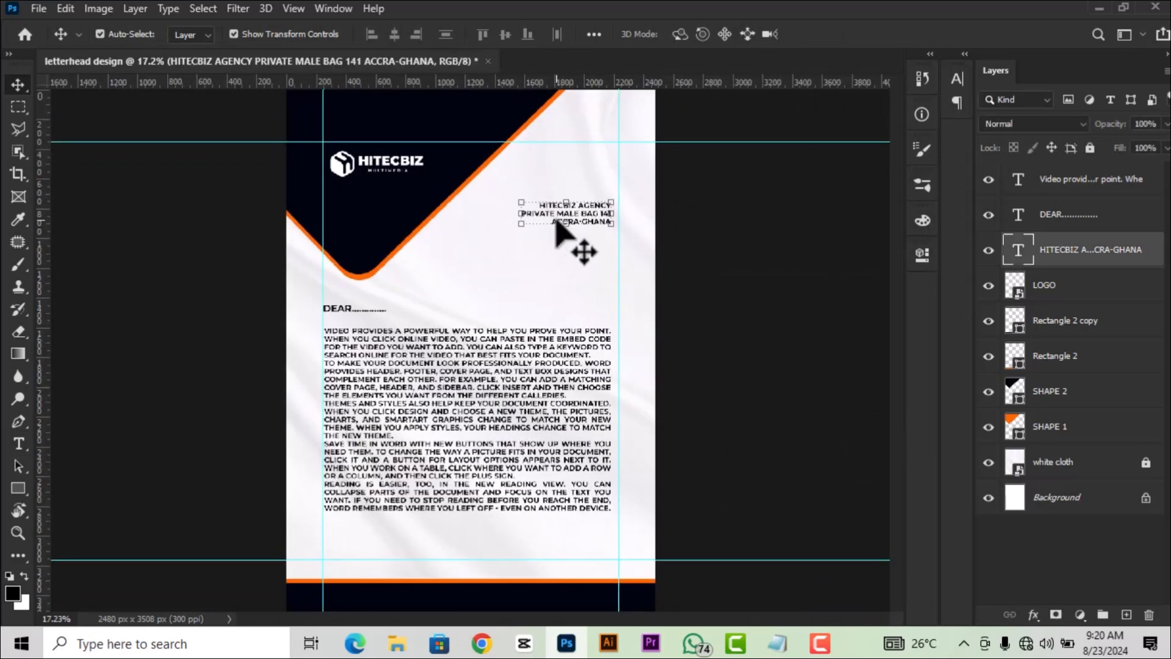
key("shift+Up")
key("shift+Down")
key("shift+Right")
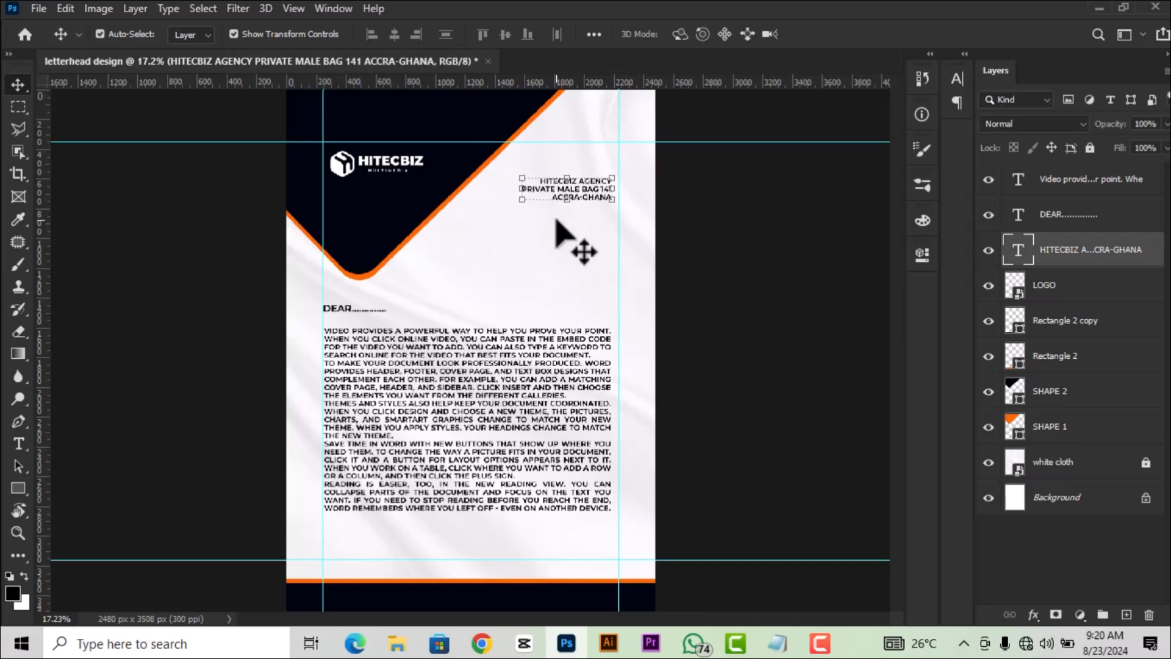
Nudge the body text up and slightly right below DEAR.
left_click(346, 310)
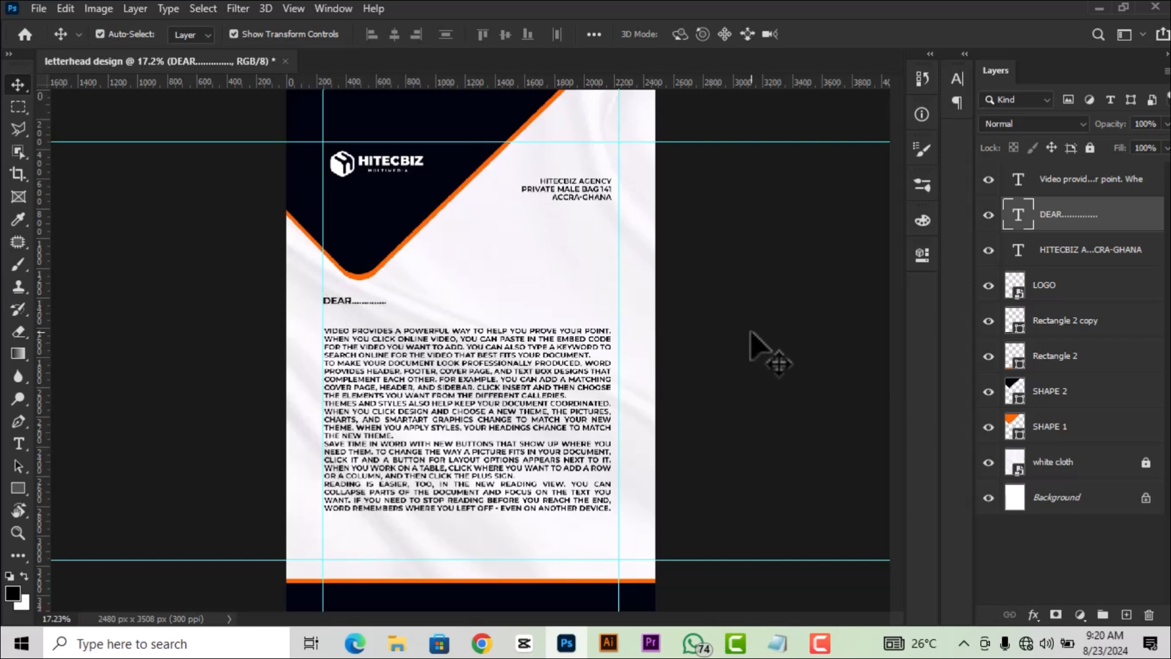
left_click(506, 399)
key("shift+Up")
key("shift+Up")
key("shift+Up")
key("shift+Up")
key("shift+Up")
key("shift+Up")
key("shift+Up")
key("shift+Up")
key("shift+Up")
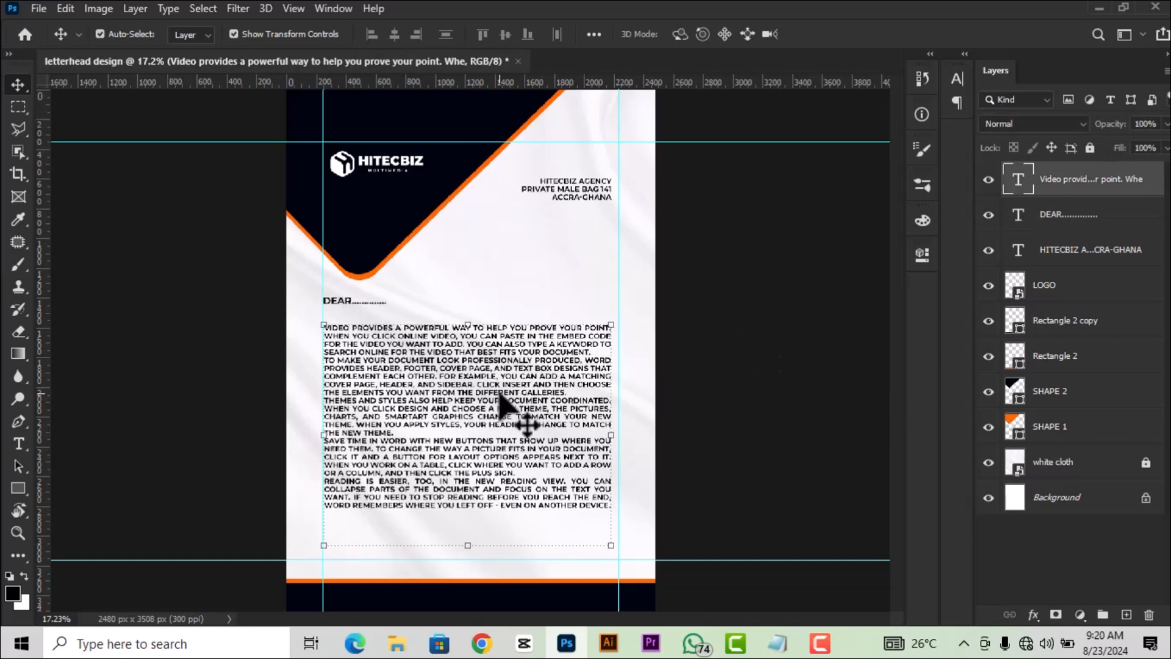
key("shift+Up")
key("shift+Up")
key("shift+Right")
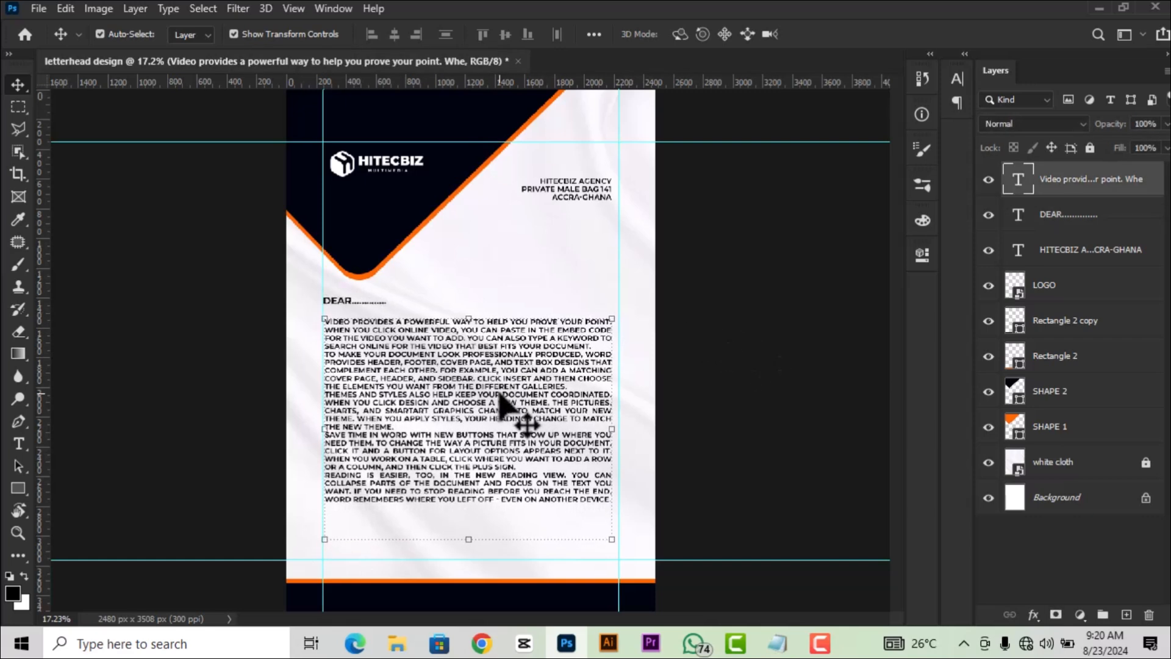
left_click(802, 283)
Move the address block back down a little and nudge the body text down slightly.
scroll(802, 283, "down", 2)
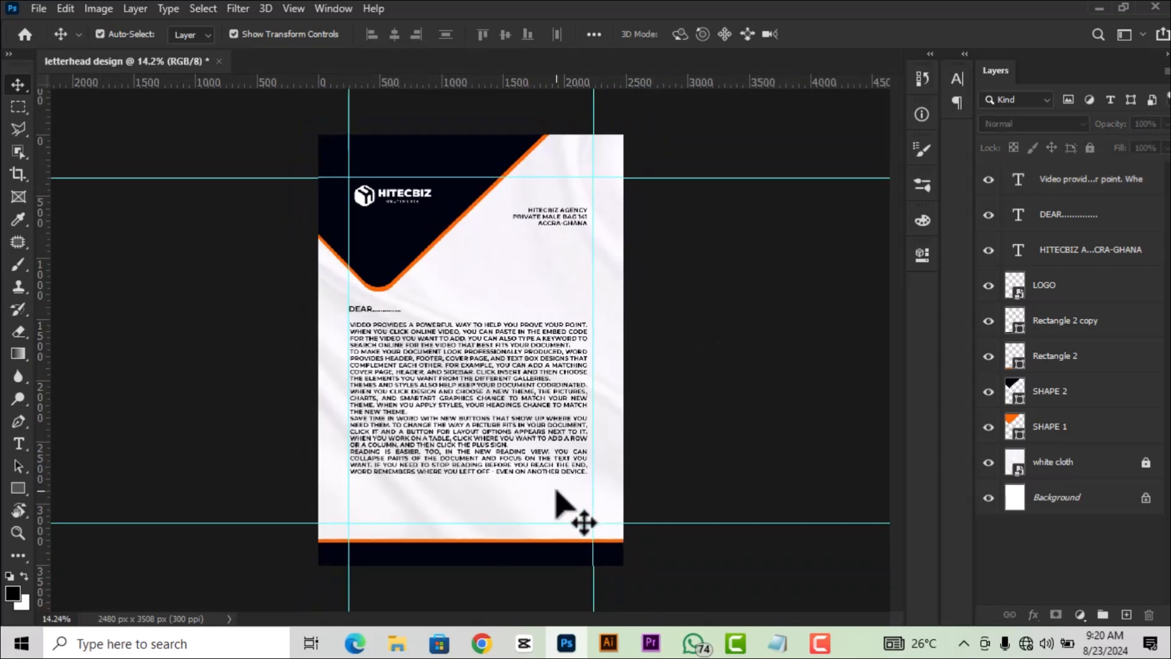
scroll(556, 491, "up", 2)
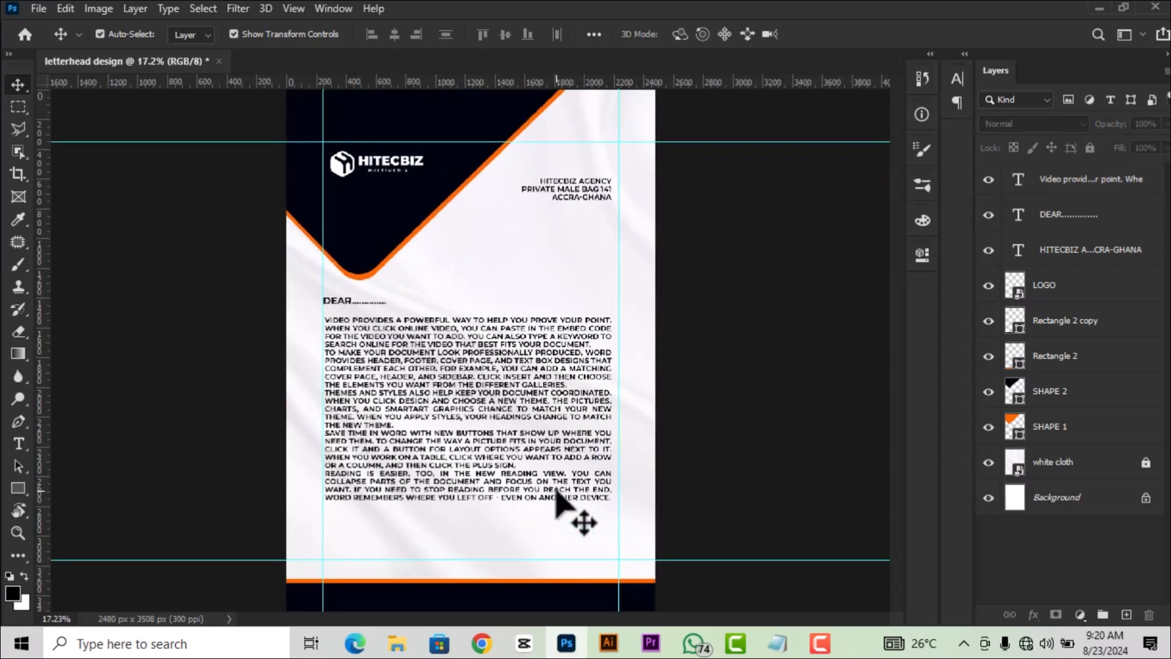
left_click_drag(599, 197, 584, 207)
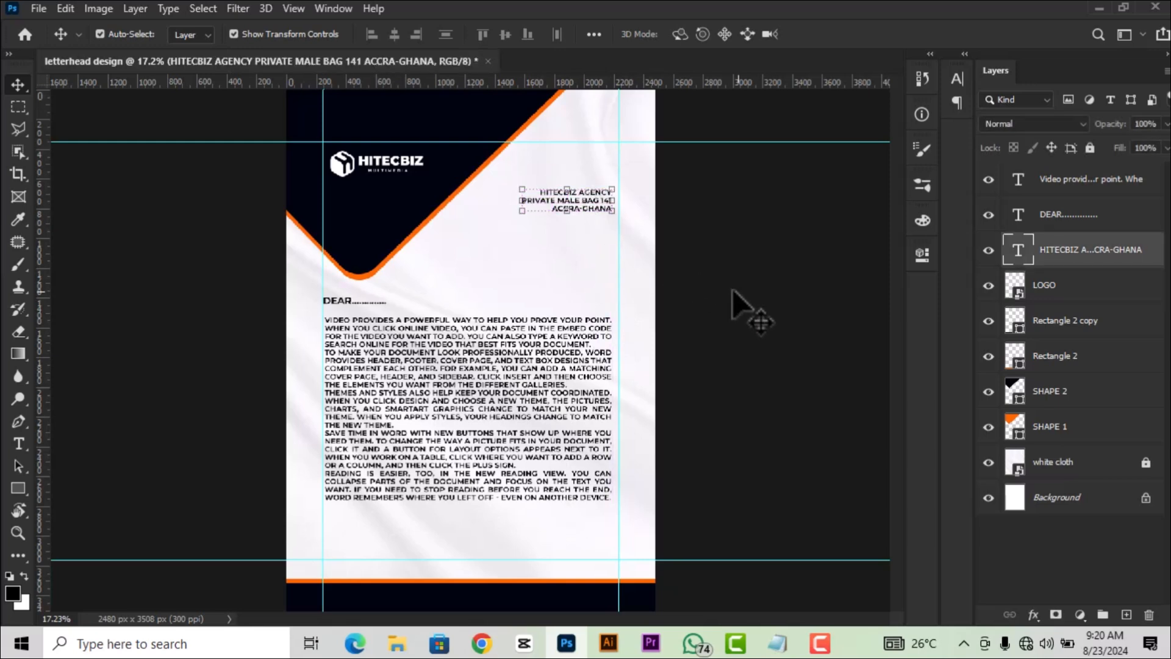
left_click(744, 308)
left_click(570, 201)
key("shift+Down")
key("shift+Down")
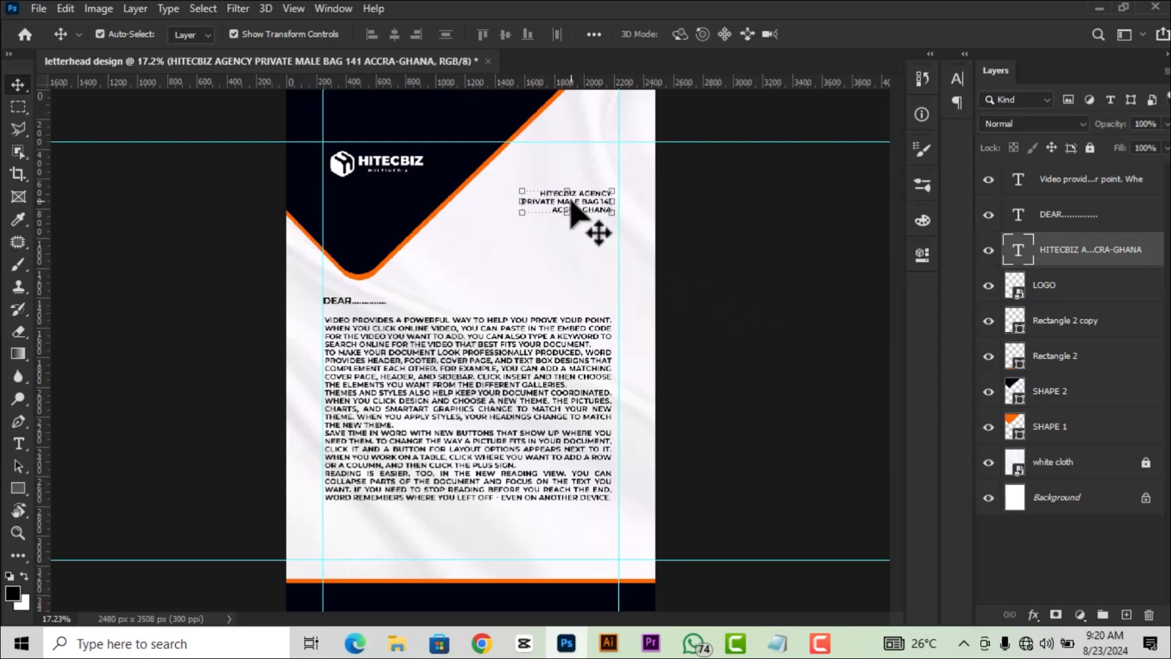
left_click(773, 399)
left_click(524, 430)
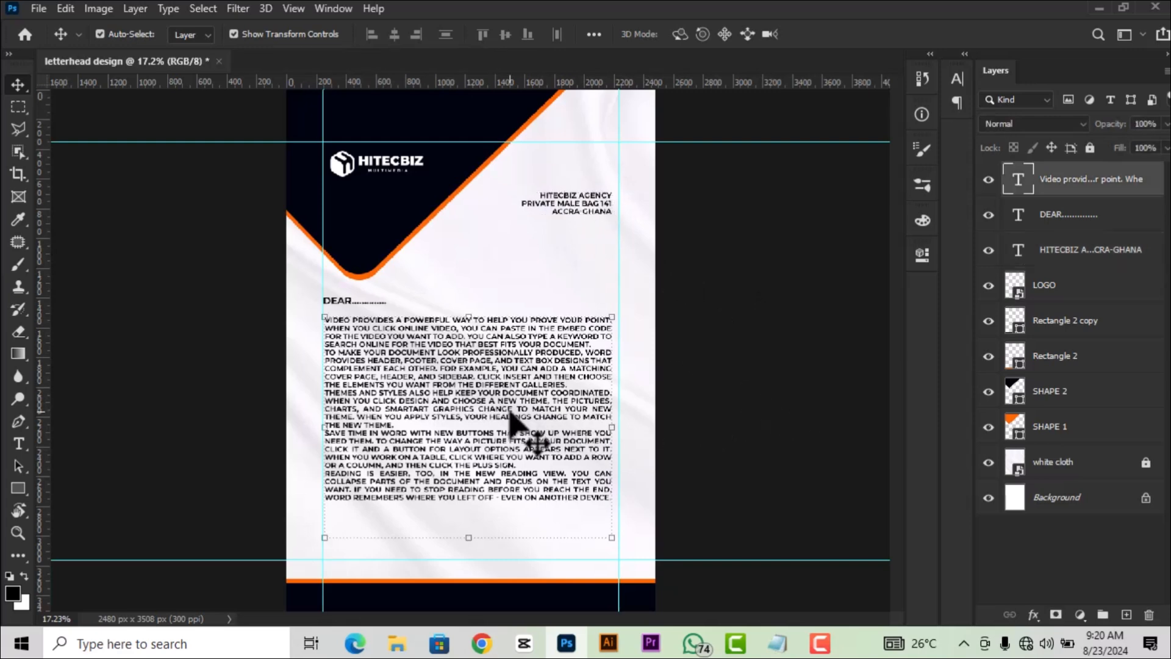
key("shift+Down")
key("shift+Down")
key("shift+Down")
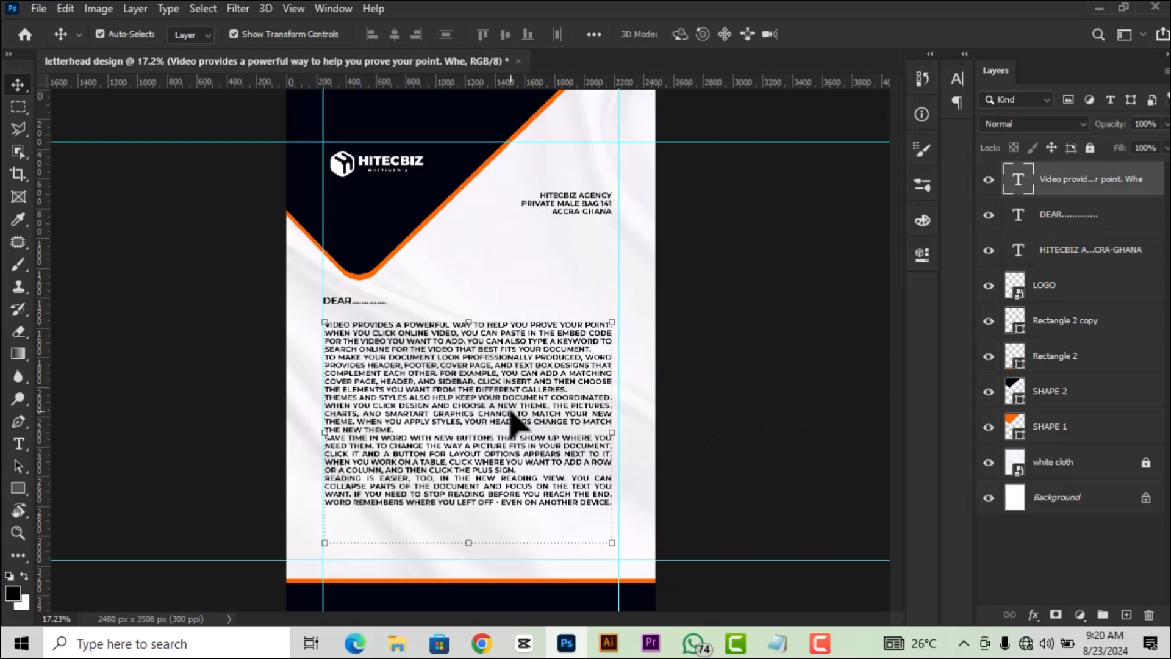
left_click(786, 375)
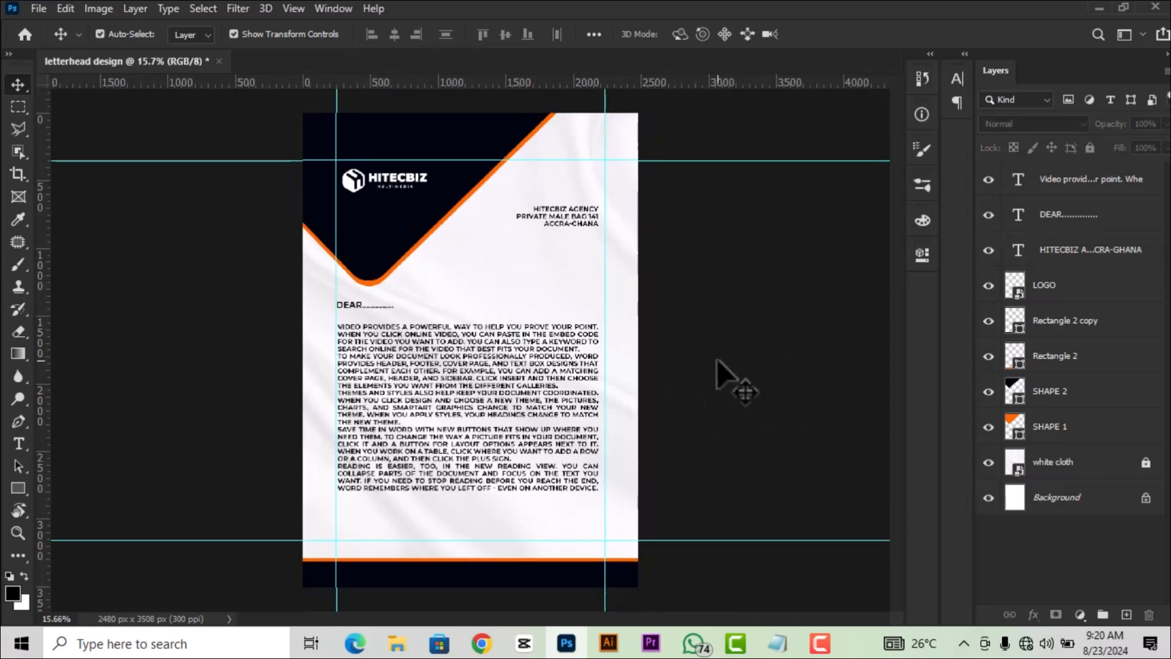
left_click(340, 302)
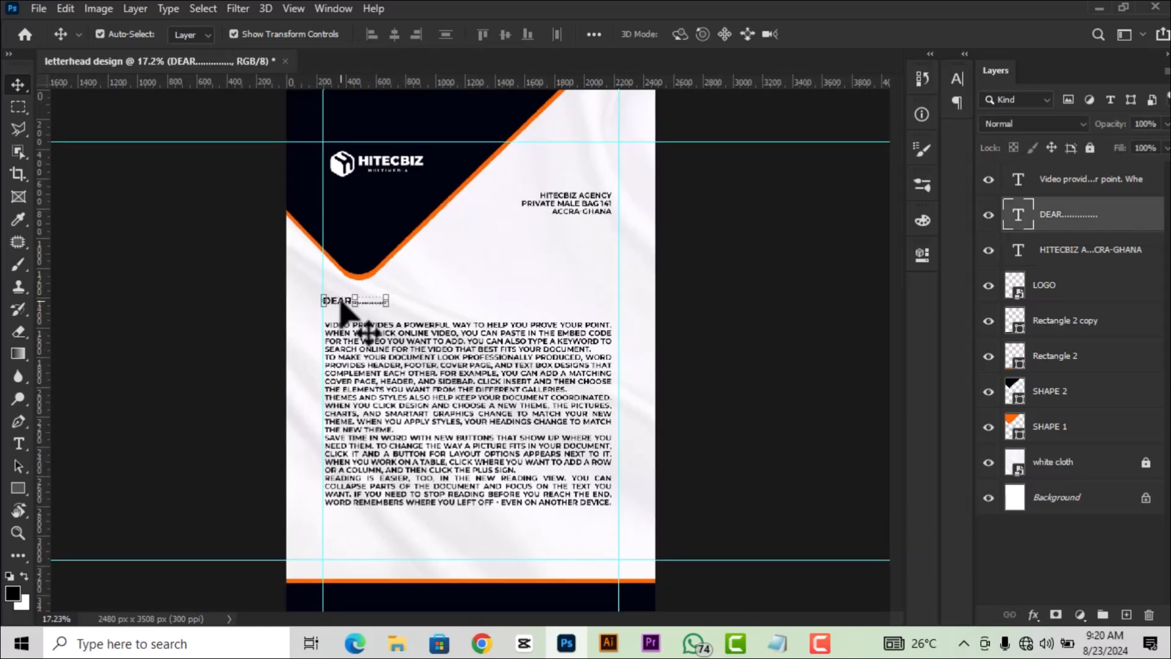
Duplicate DEAR below the body and retype it as a SINCERELY, signer's name and agency title block.
left_click_drag(340, 301, 346, 536)
scroll(348, 536, "up", 5)
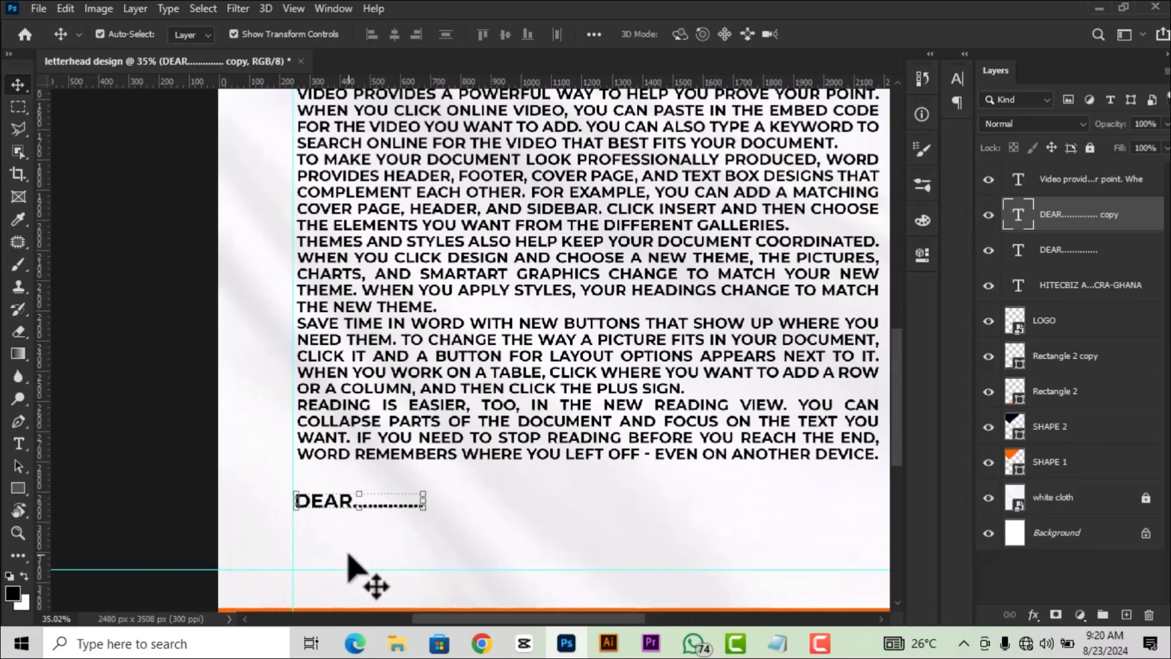
double_click(1018, 216)
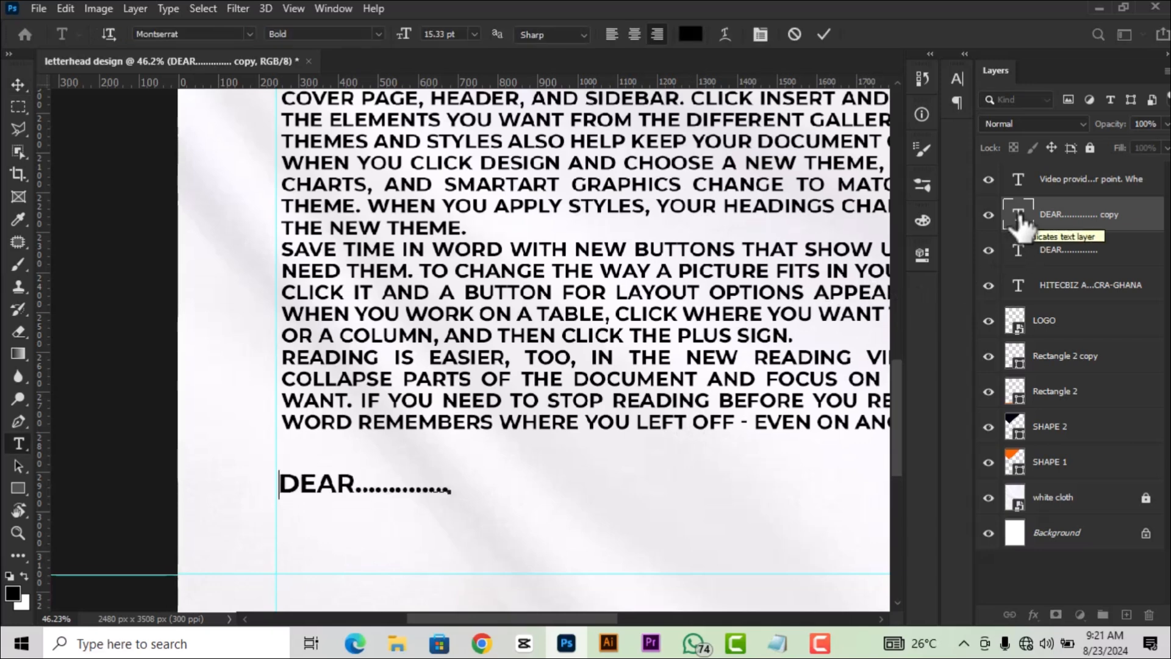
type("YOURS")
key("BackSpace")
key("BackSpace")
key("BackSpace")
key("BackSpace")
key("BackSpace")
key("BackSpace")
type("SINCERELY,")
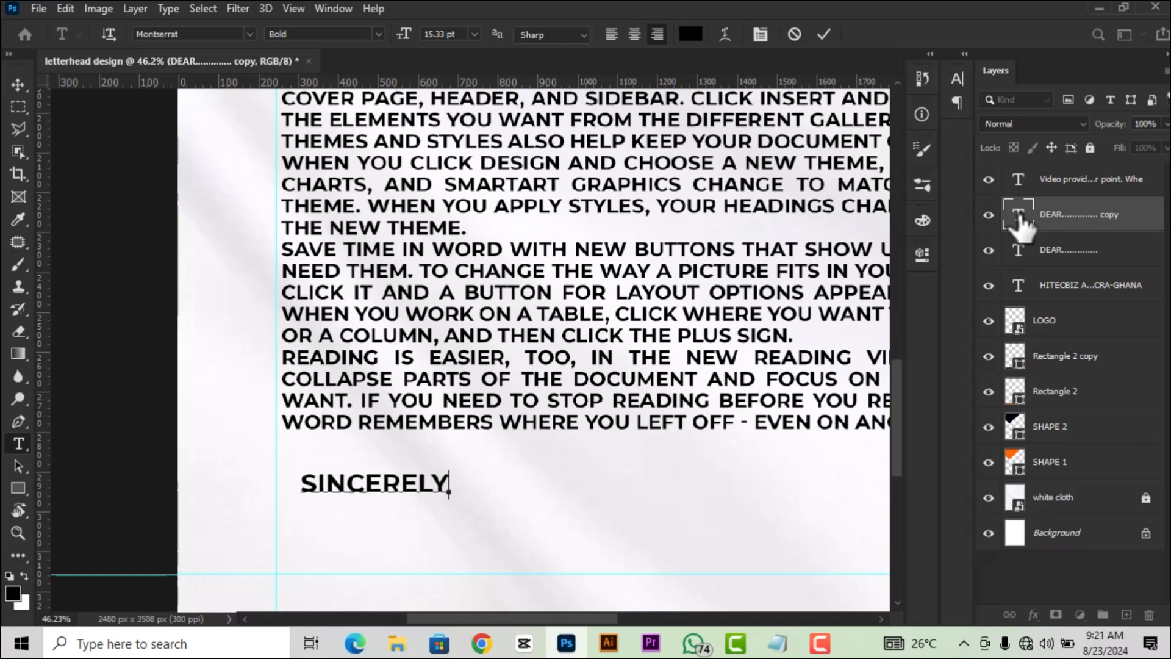
key("Return")
key("Return")
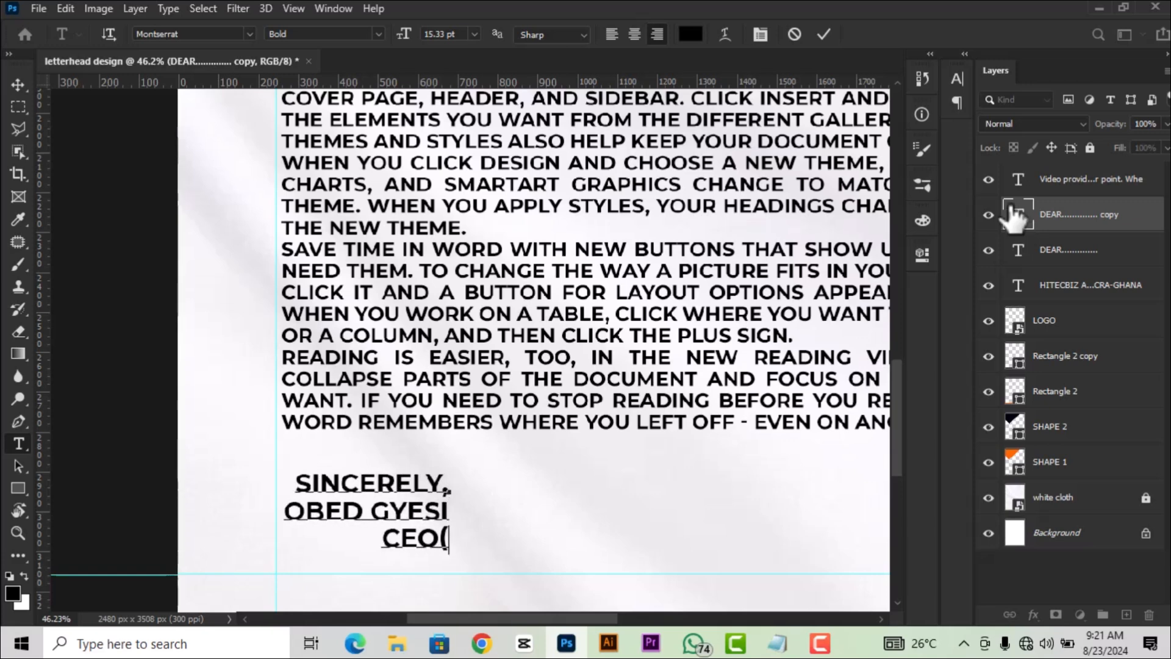
type(" AGENCY)")
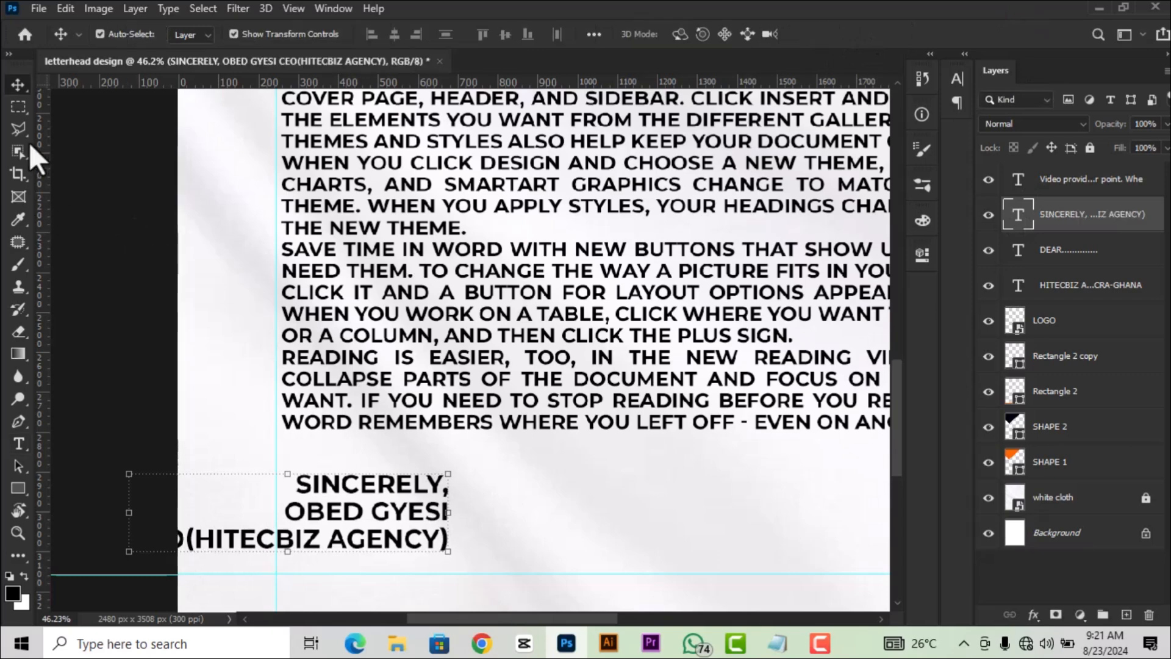
Left-align the sign-off text and move the block to the body's left margin.
mouse_move(379, 536)
left_mouse_down()
mouse_move(504, 546)
mouse_move(528, 512)
left_mouse_up()
scroll(562, 496, "down", 1)
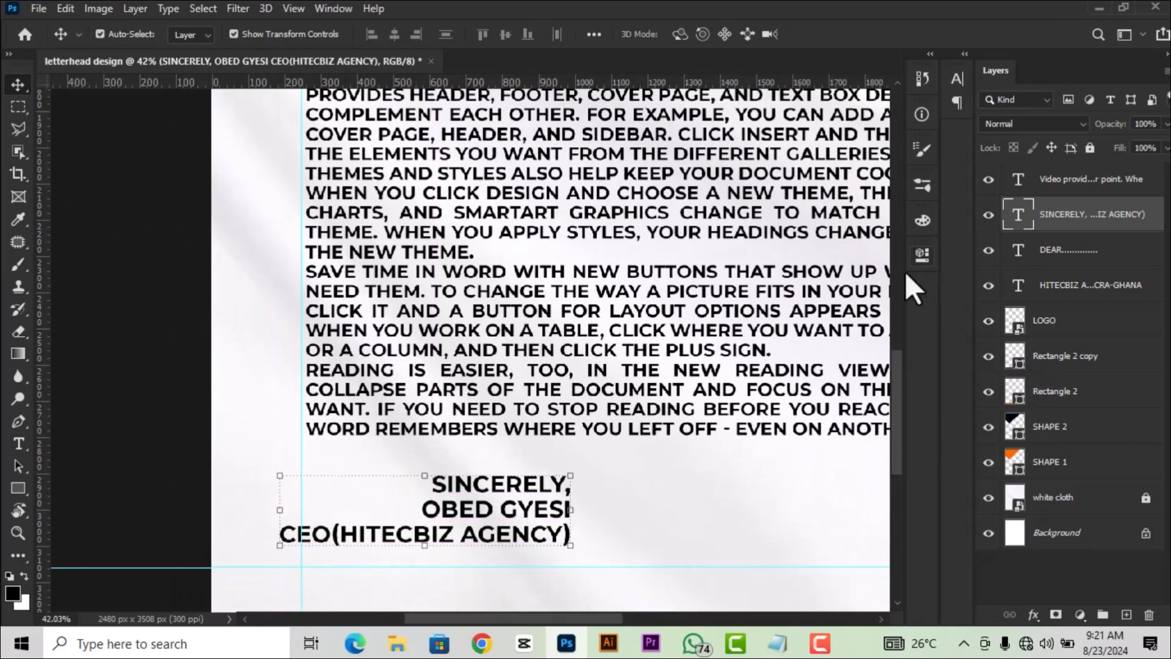
double_click(1018, 214)
left_click(612, 37)
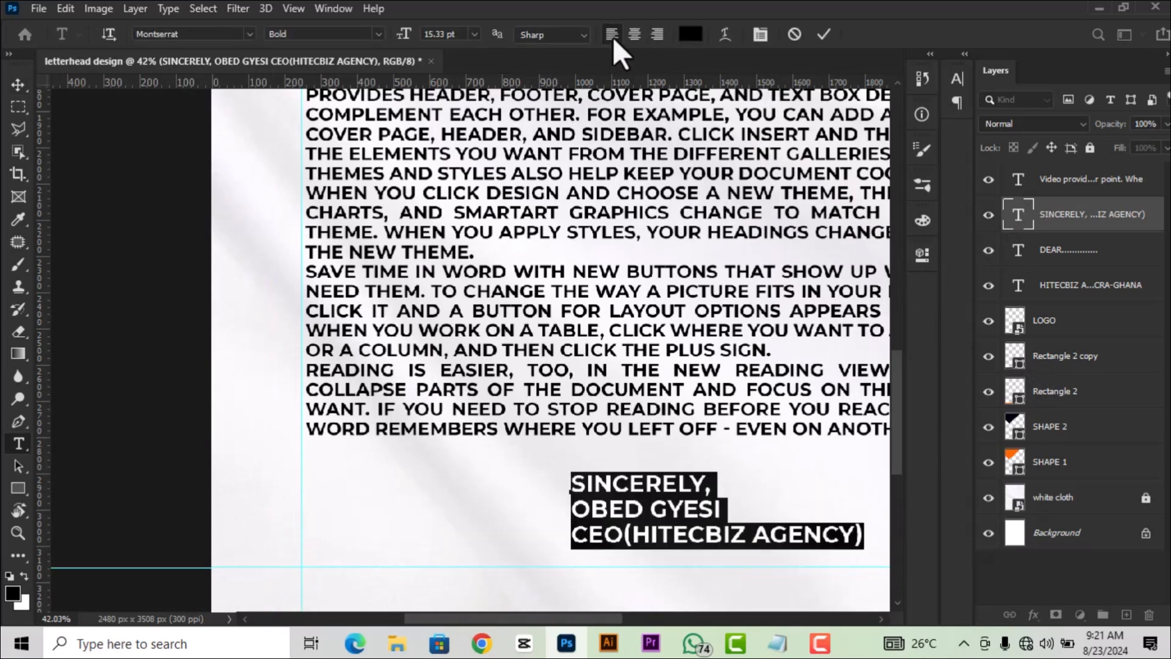
left_click(824, 33)
key("v")
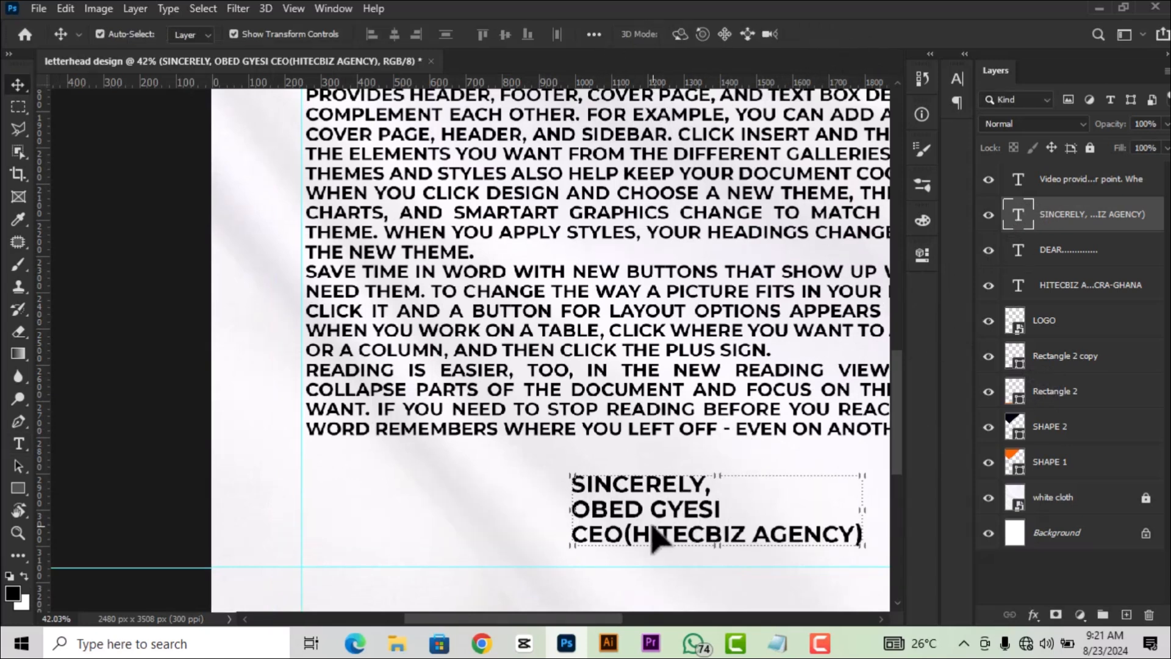
mouse_move(651, 537)
left_mouse_down()
mouse_move(410, 537)
mouse_move(397, 525)
left_mouse_up()
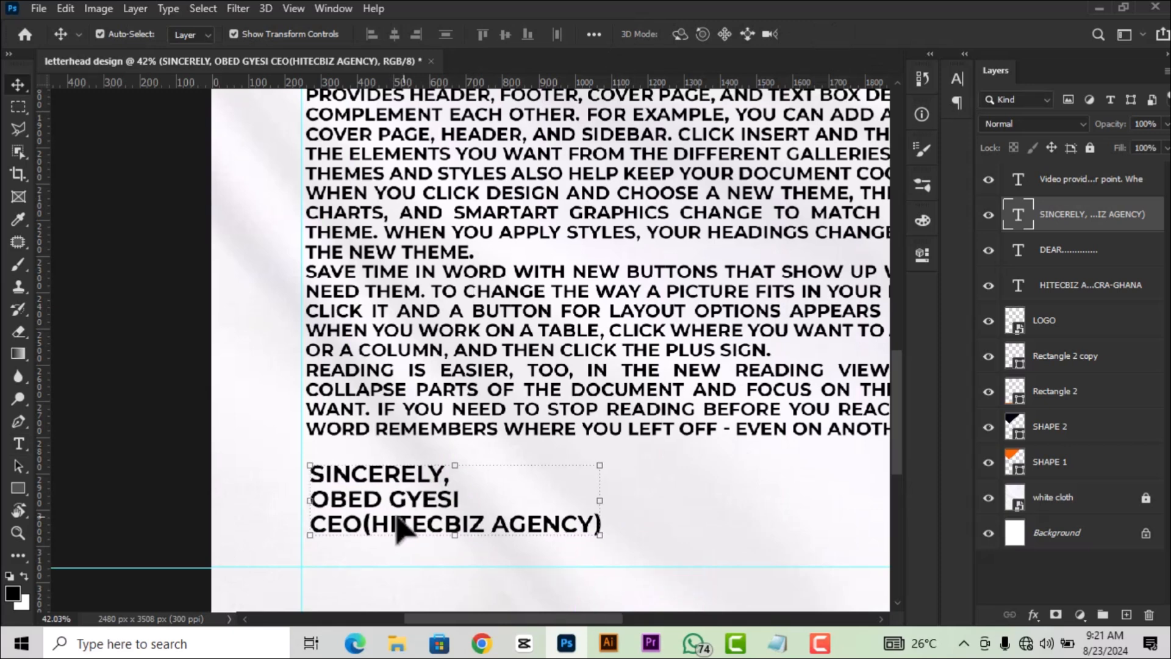
Set the sign-off block's font style to Black.
double_click(1018, 214)
left_click(923, 256)
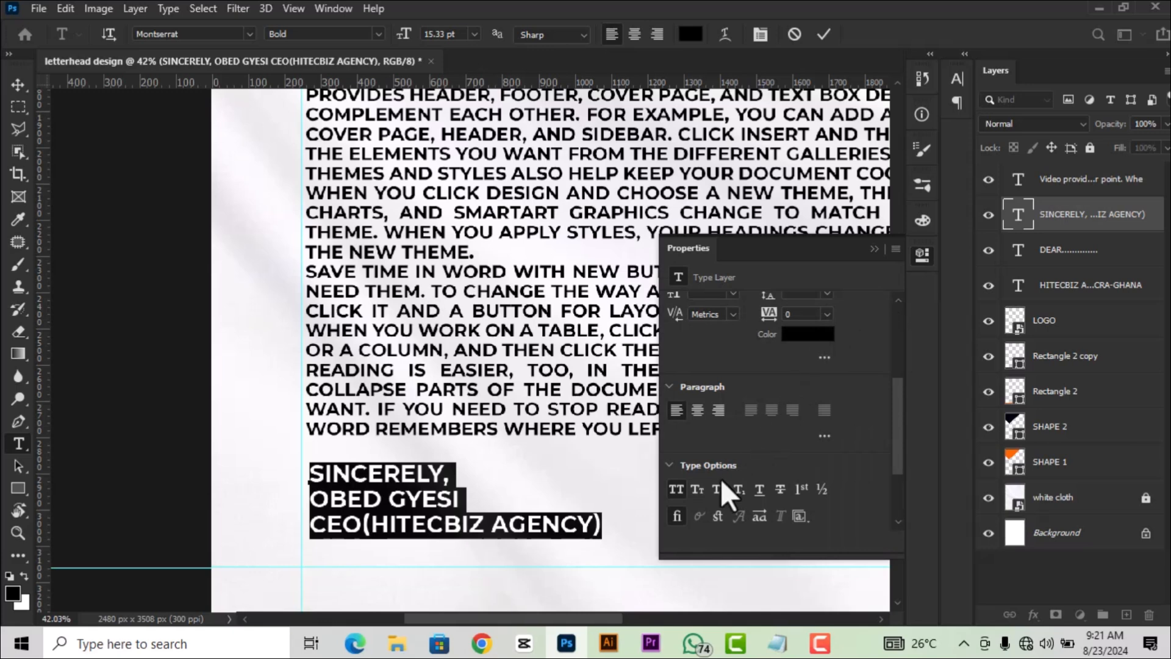
scroll(730, 371, "up", 3)
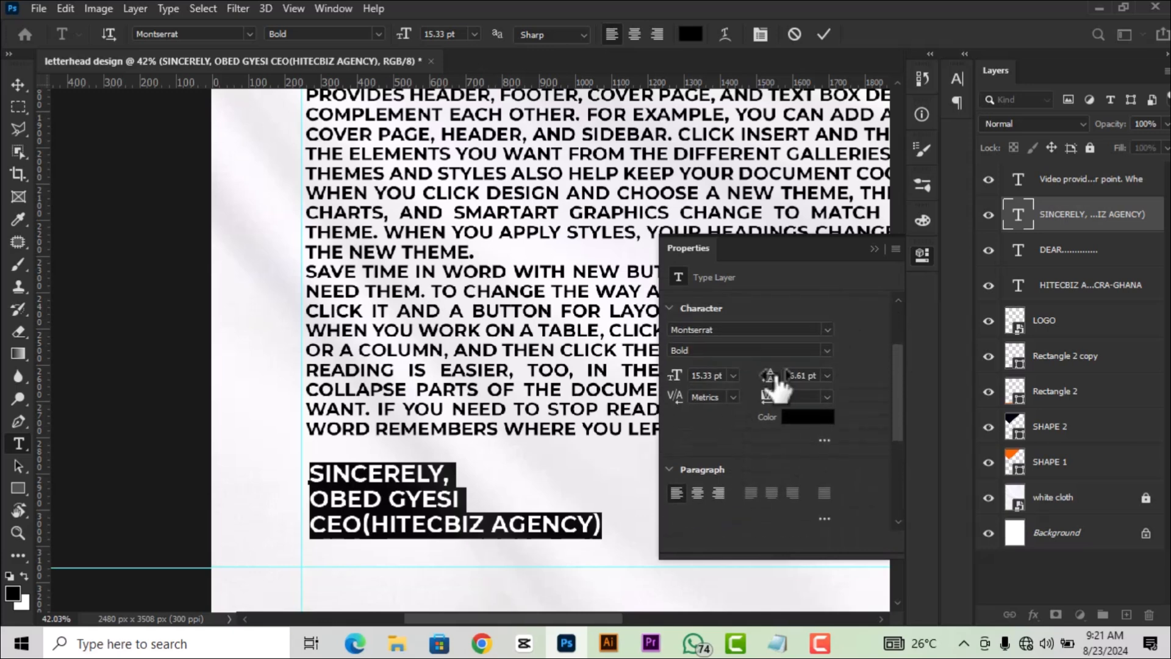
left_click(825, 350)
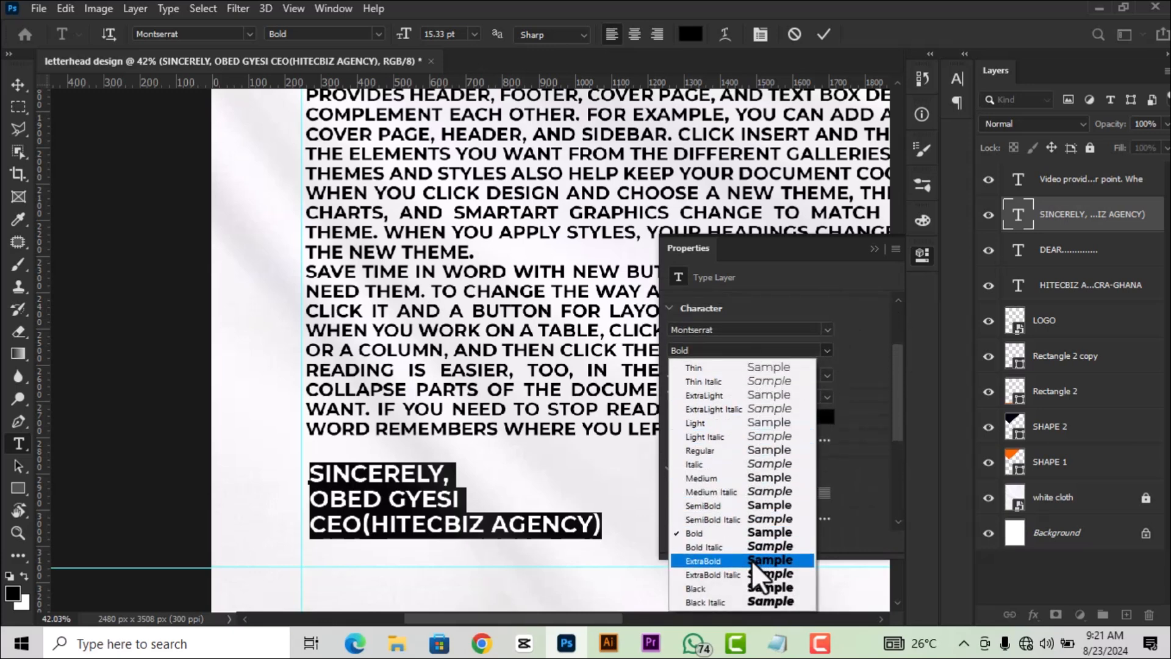
left_click(754, 588)
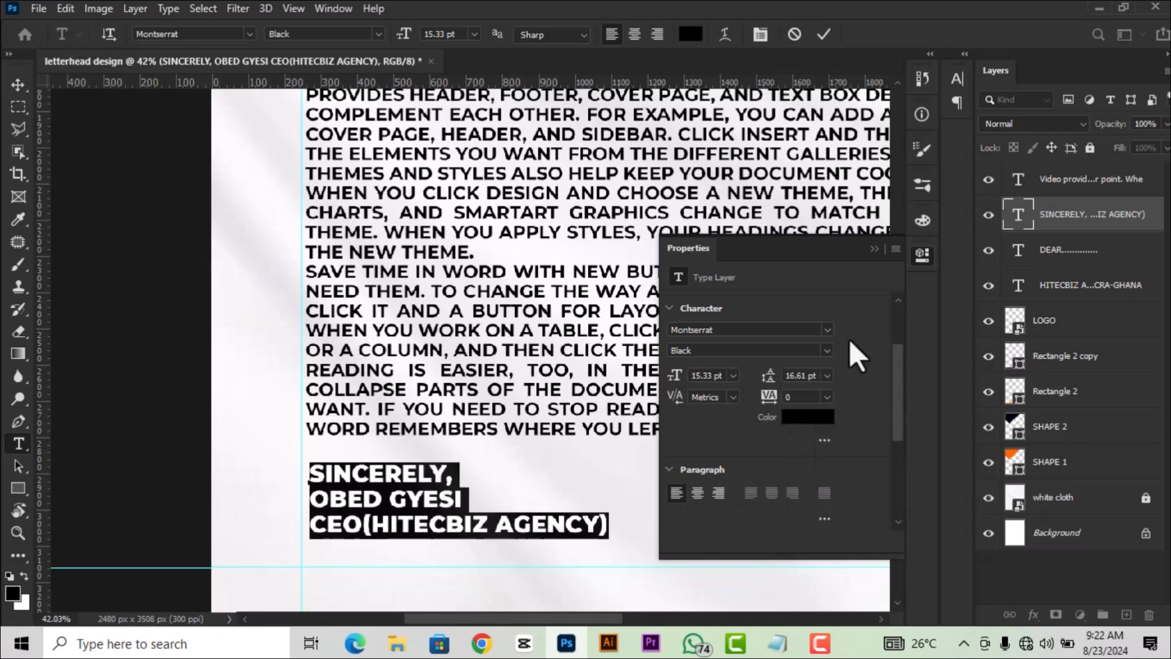
left_click(823, 35)
key("v")
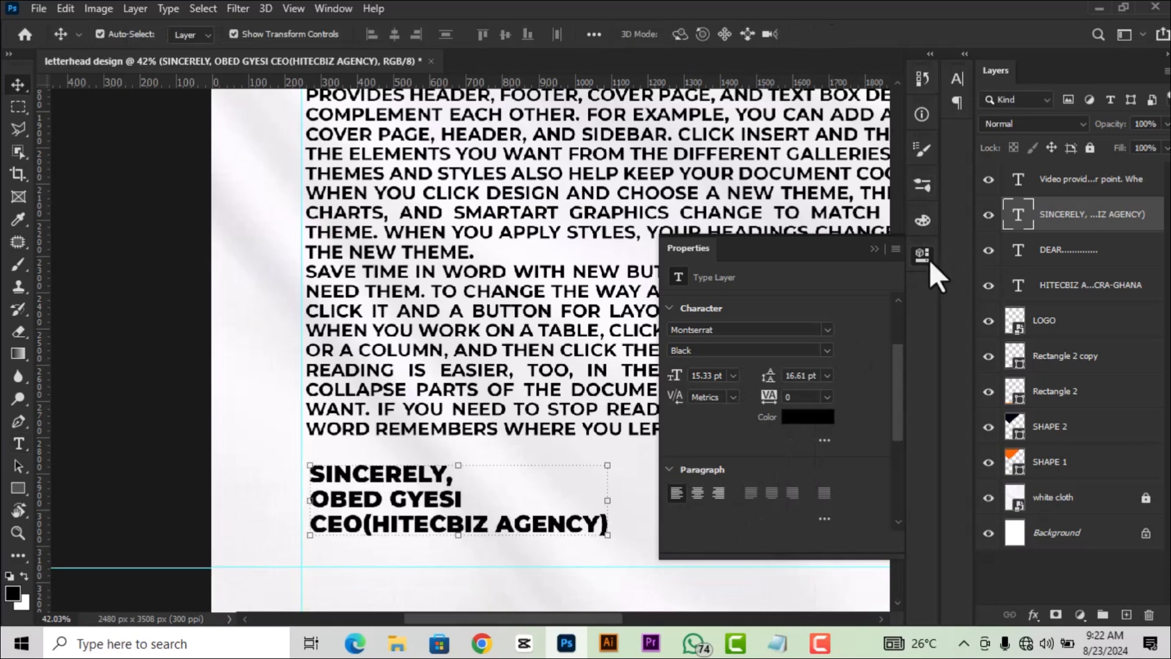
left_click(922, 254)
scroll(659, 290, "down", 5)
Nudge the DEAR salutation and the body text up with Shift+Up.
left_click(672, 311)
scroll(368, 306, "up", 4)
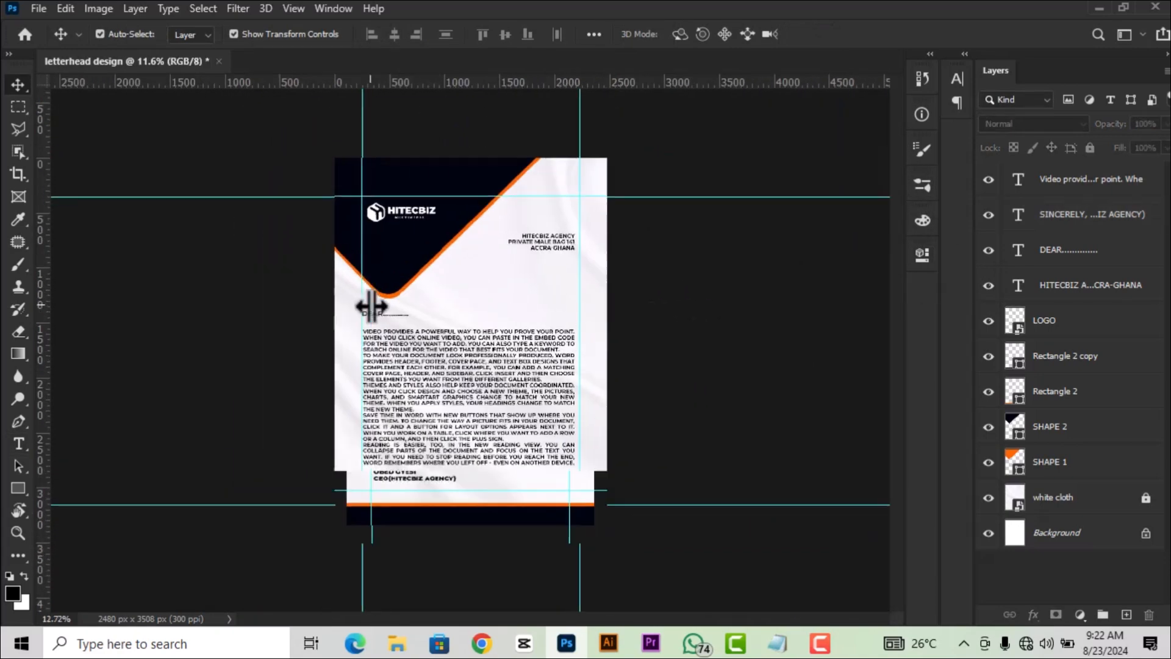
scroll(435, 221, "up", 1)
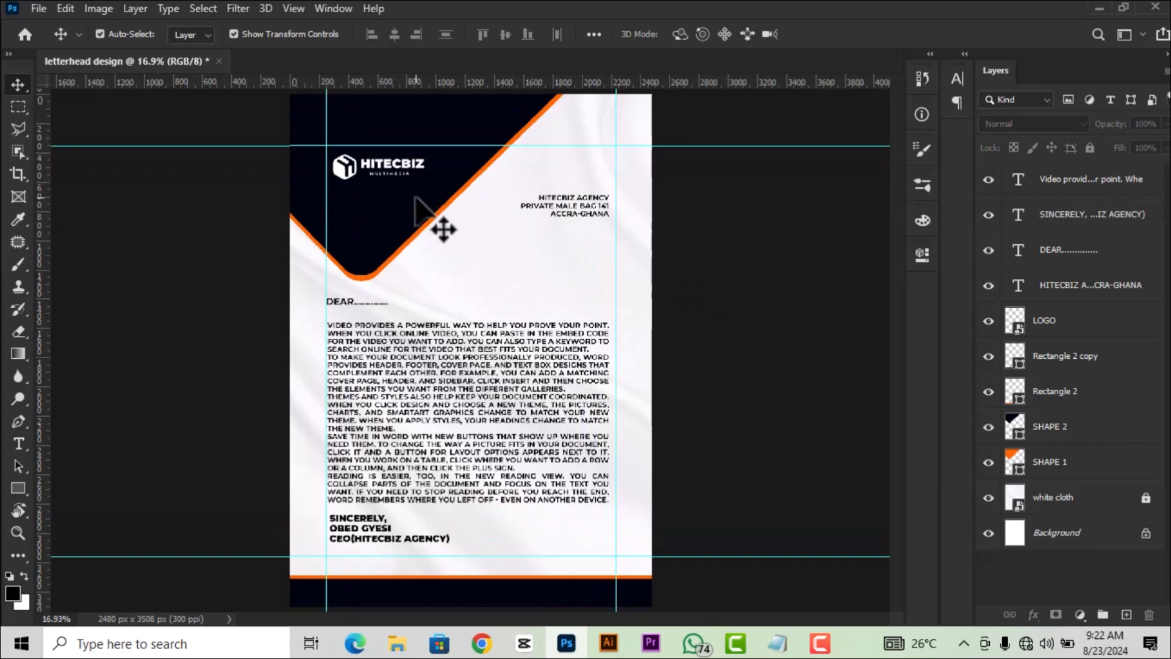
left_click(355, 304)
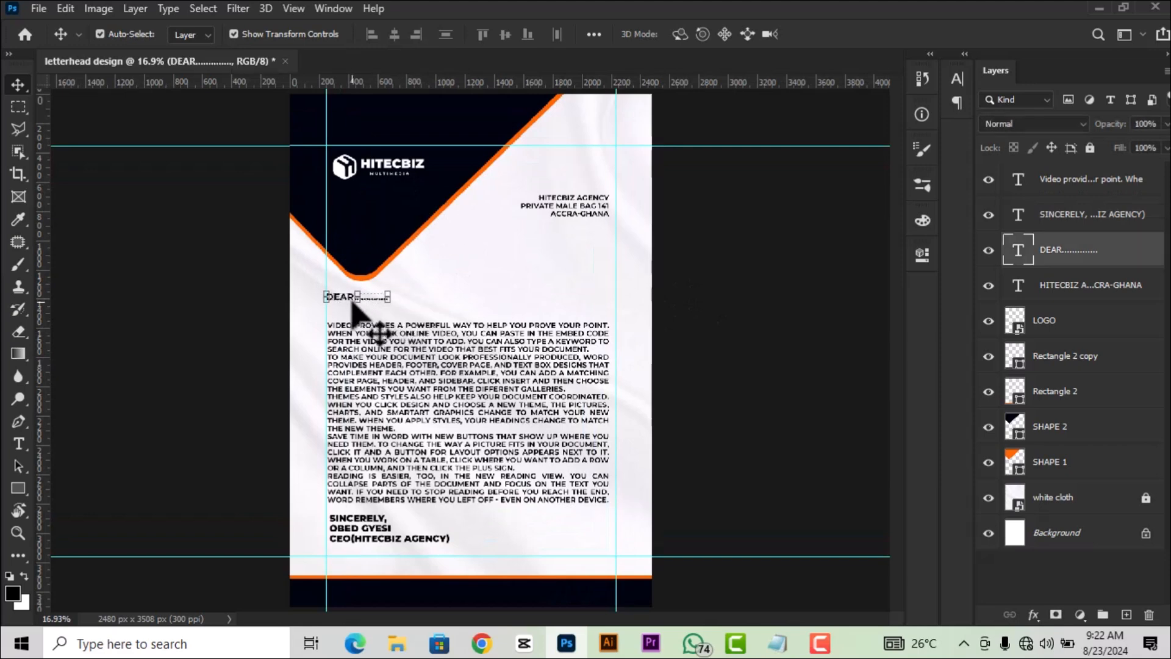
key("shift+Up")
key("shift+Up")
left_click(494, 412)
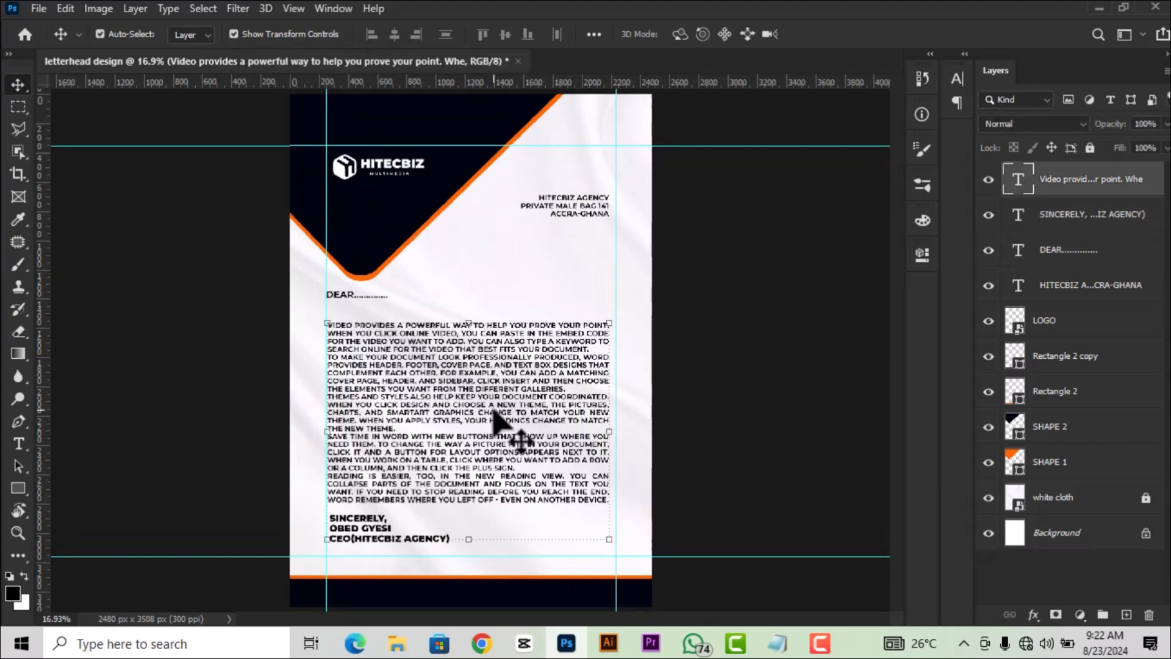
key("shift+Up")
key("shift+Up")
key("shift+Up")
key("shift+Up")
key("shift+Up")
key("shift+Up")
key("shift+Up")
key("shift+Up")
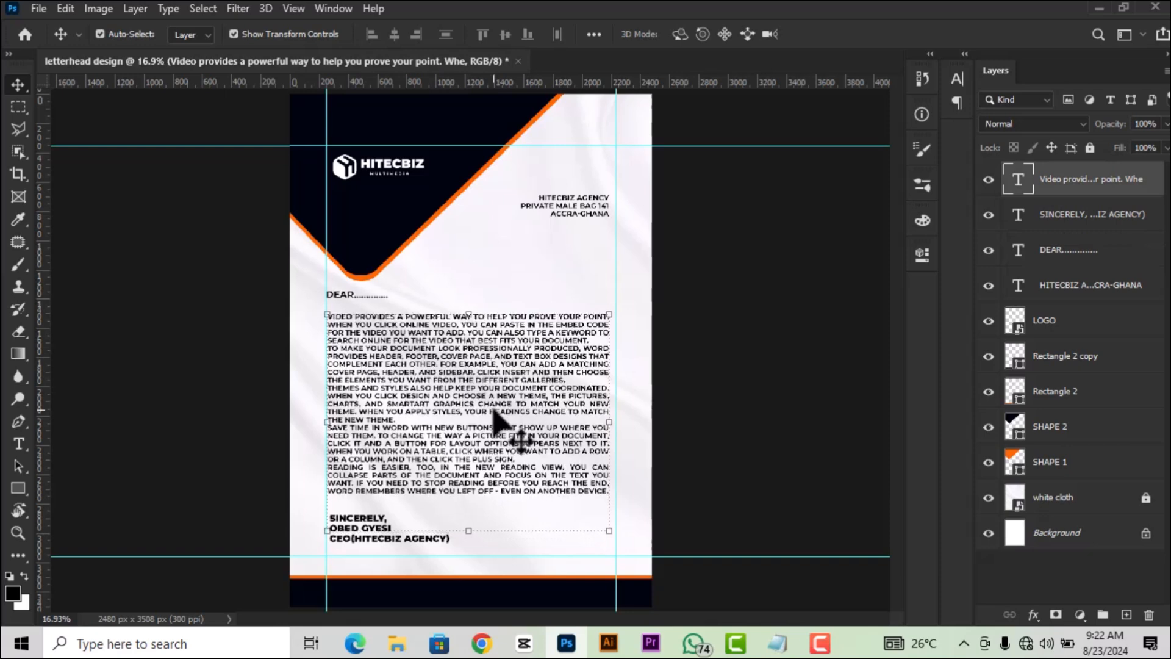
Shift the address block slightly down, then nudge the body text and sign-off block up.
left_click_drag(563, 212, 562, 223)
left_click(758, 335)
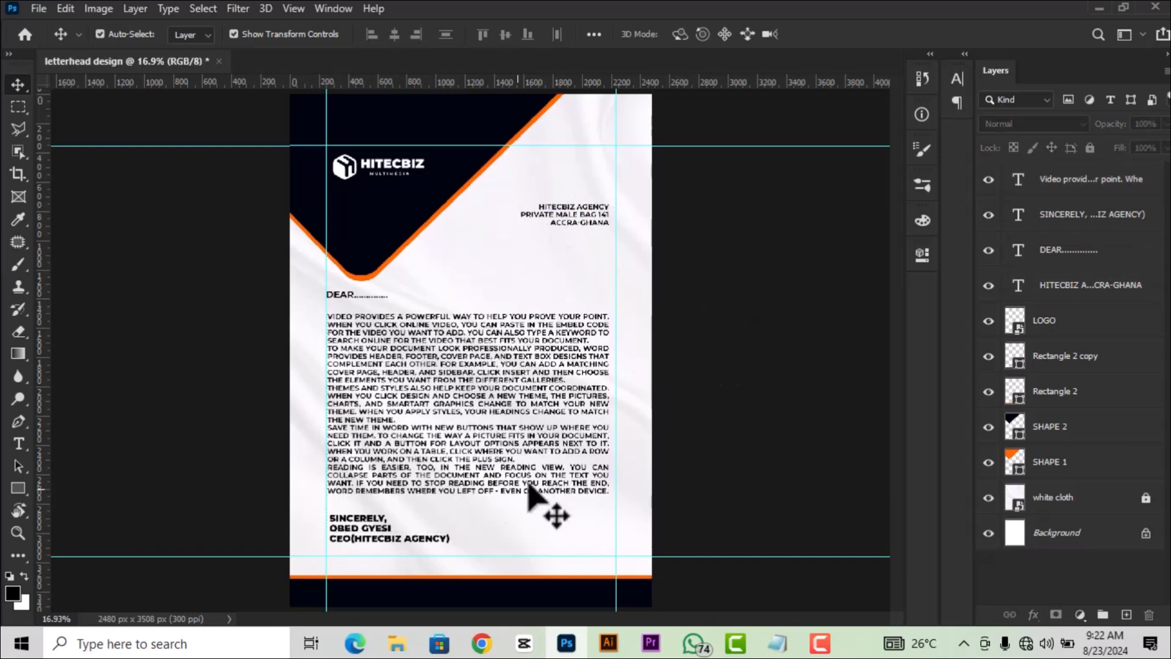
left_click(417, 436)
key("shift+Up")
key("shift+Up")
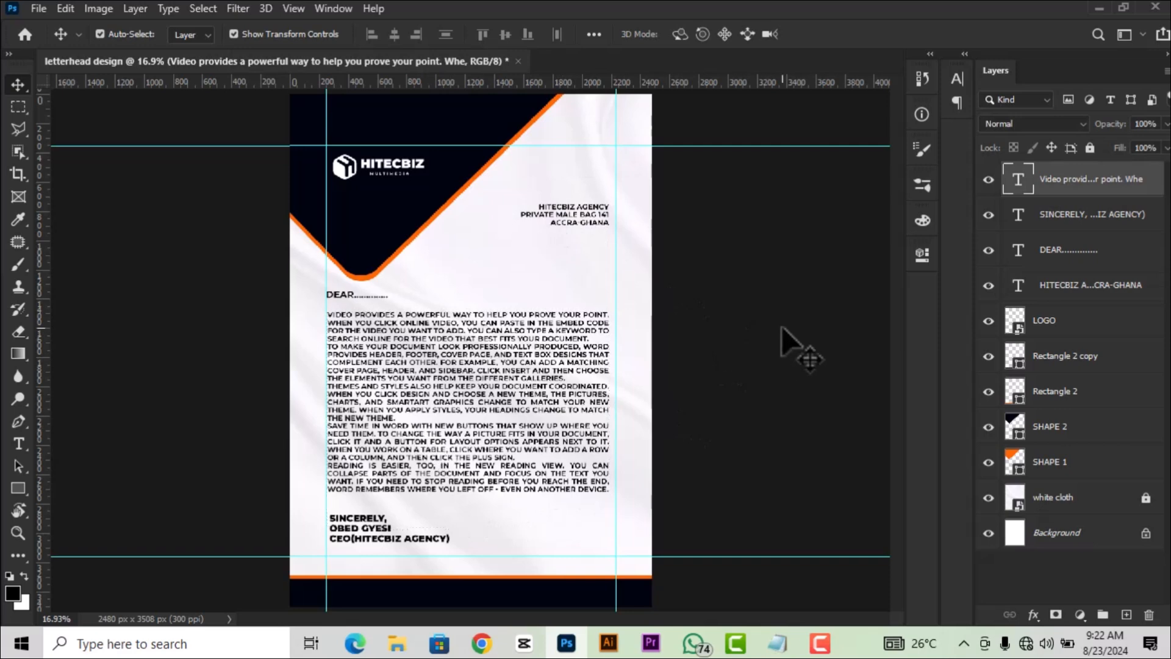
left_click(787, 342)
left_click(357, 528)
key("shift+Up")
key("shift+Up")
key("shift+Up")
key("shift+Up")
key("shift+Up")
key("shift+Up")
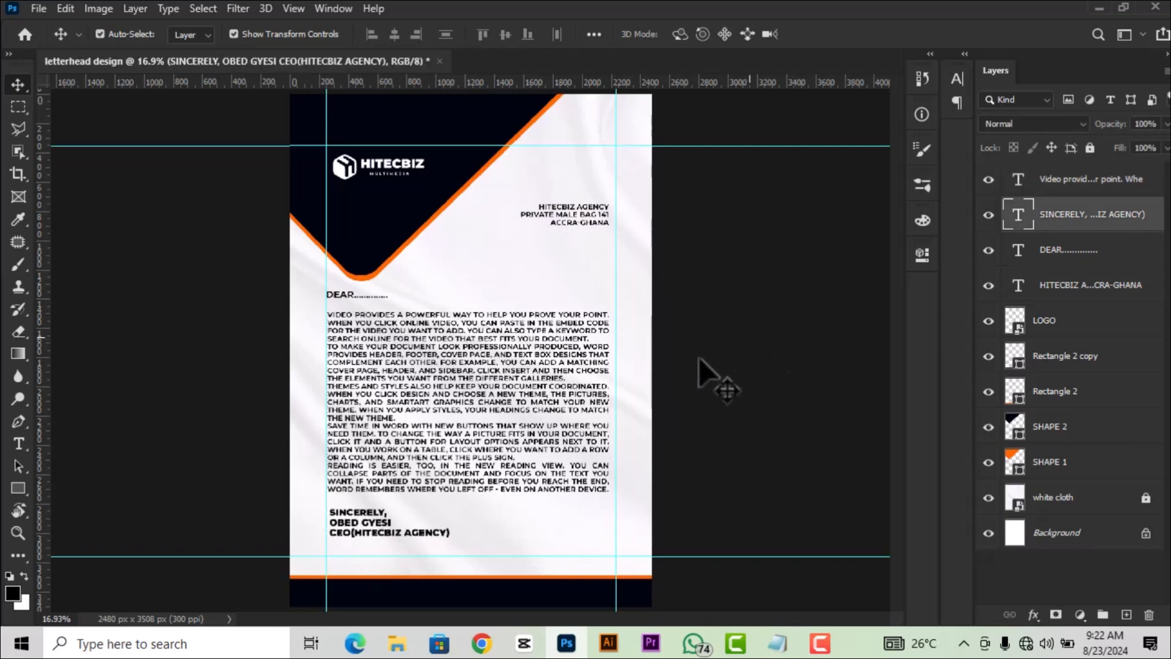
left_click(711, 374)
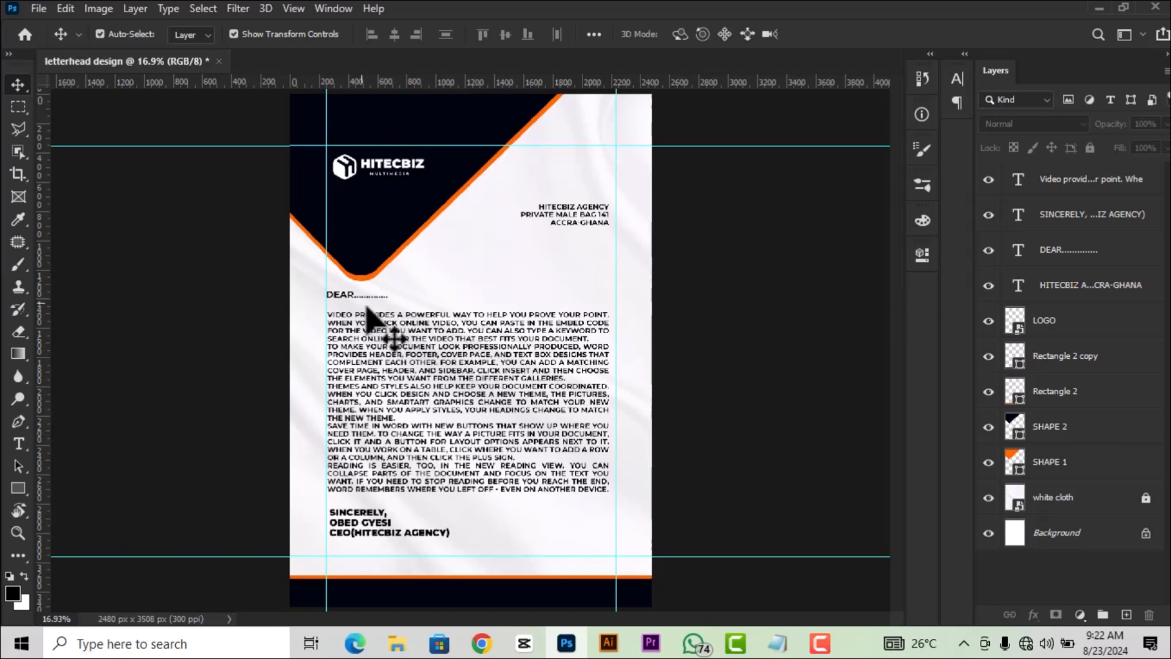
Select the DEAR salutation and body text to check their placement.
left_click(343, 295)
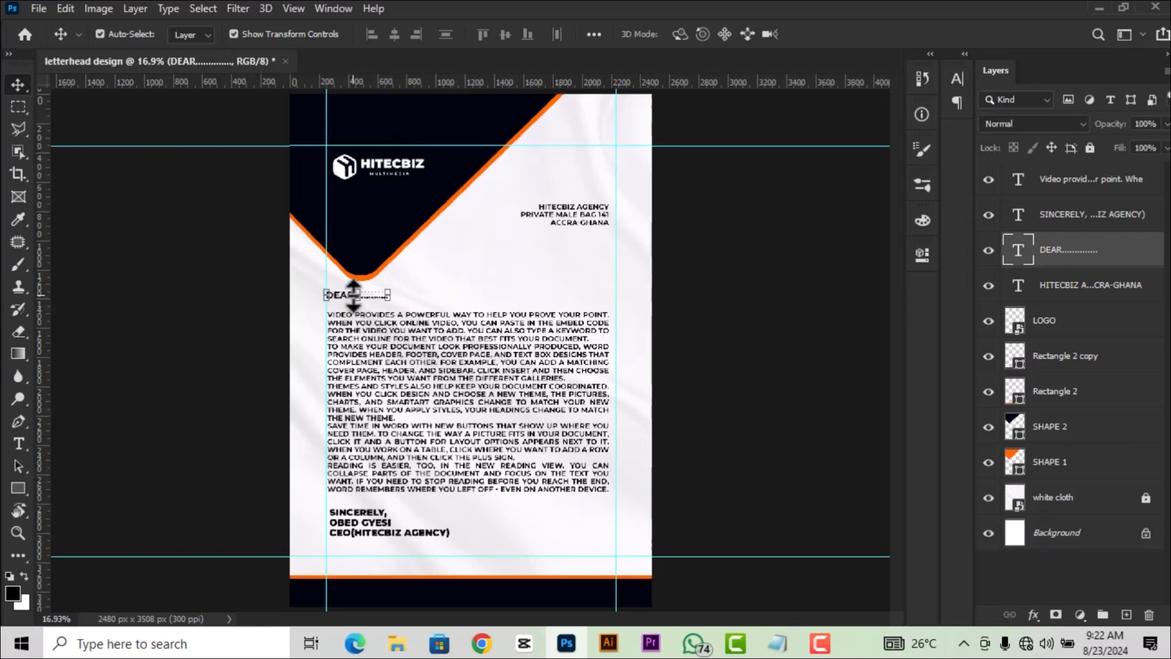
left_click(838, 346)
scroll(528, 343, "down", 1)
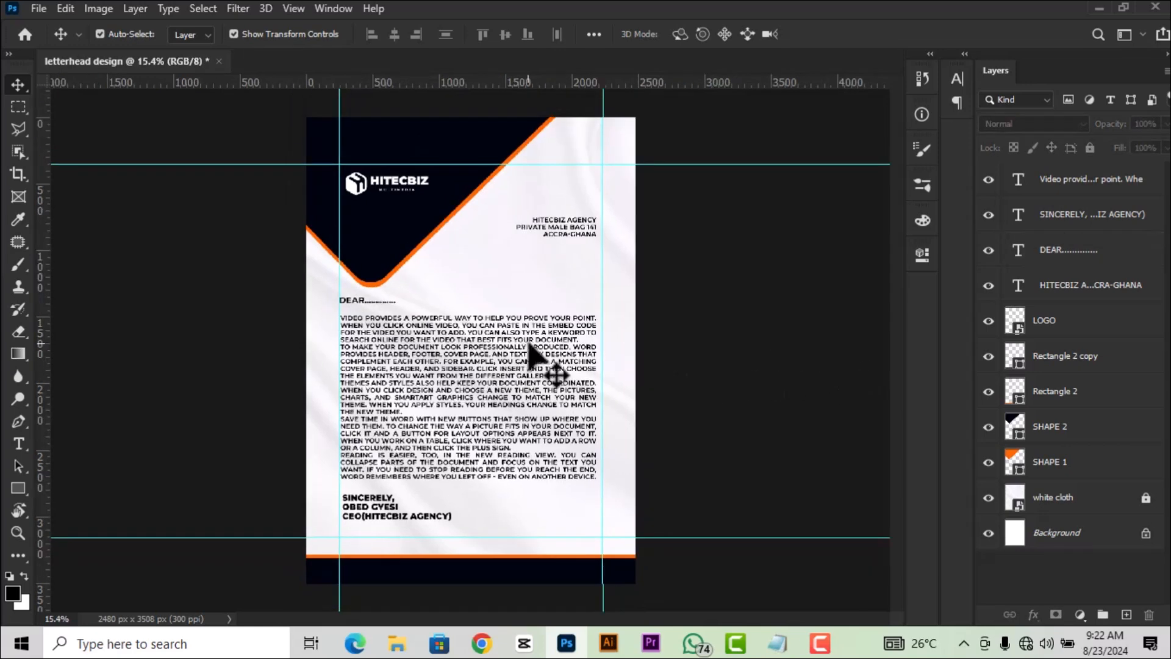
left_click(486, 360)
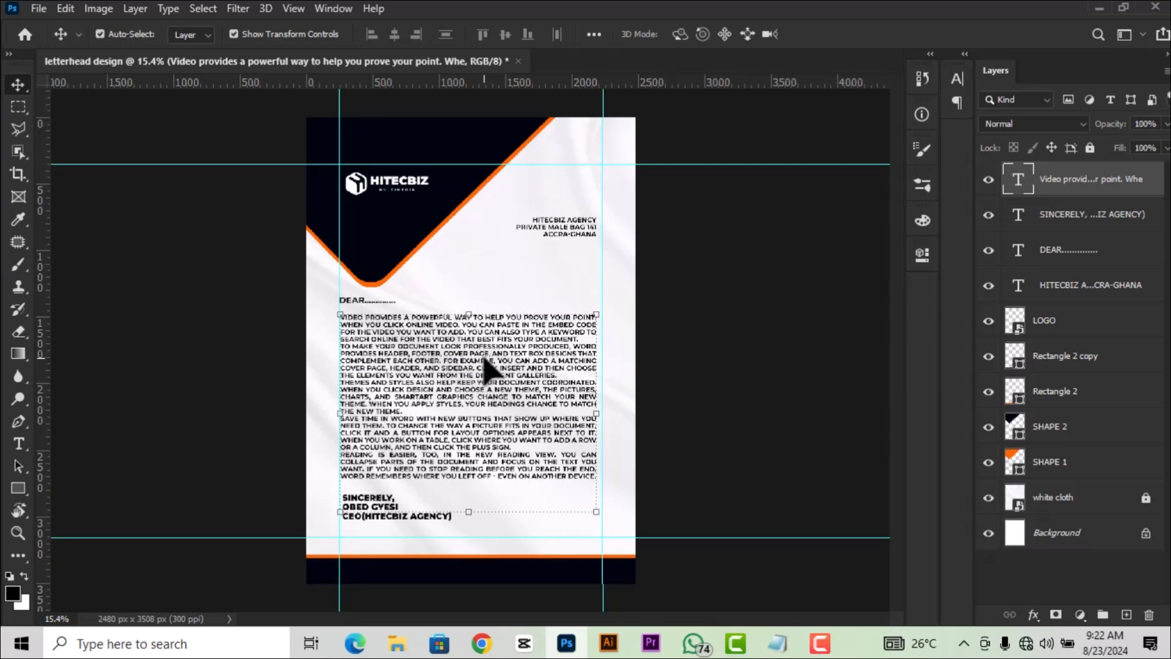
left_click(754, 291)
scroll(390, 304, "up", 7)
Set the DEAR salutation's font style to Montserrat Black.
left_click(330, 294)
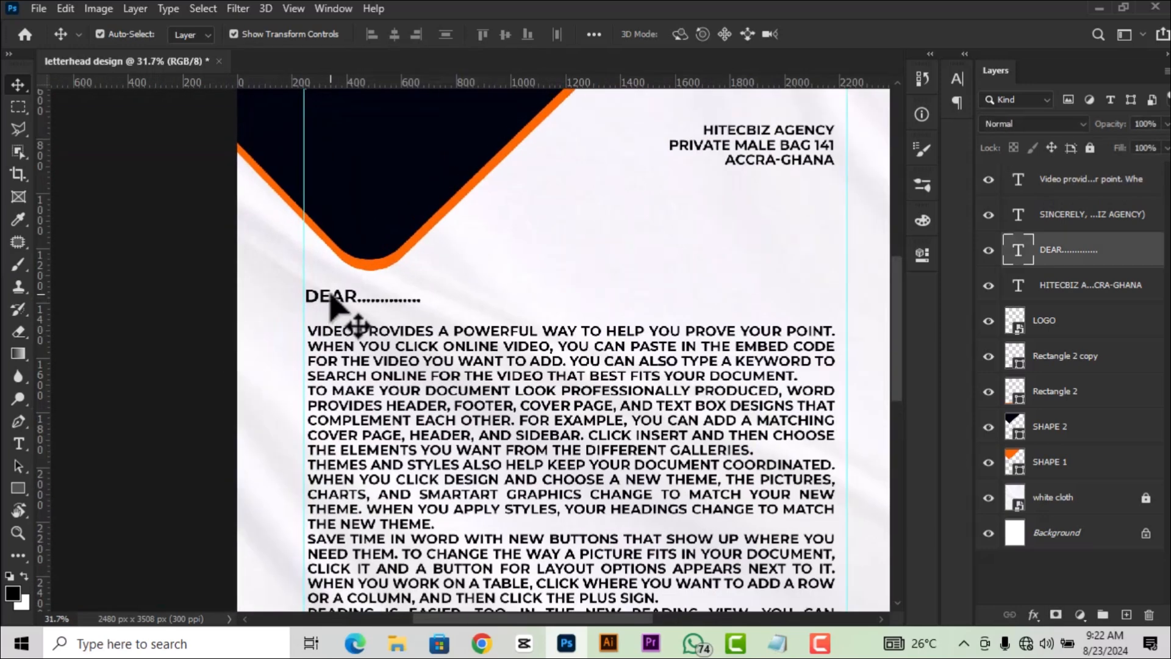
double_click(1017, 250)
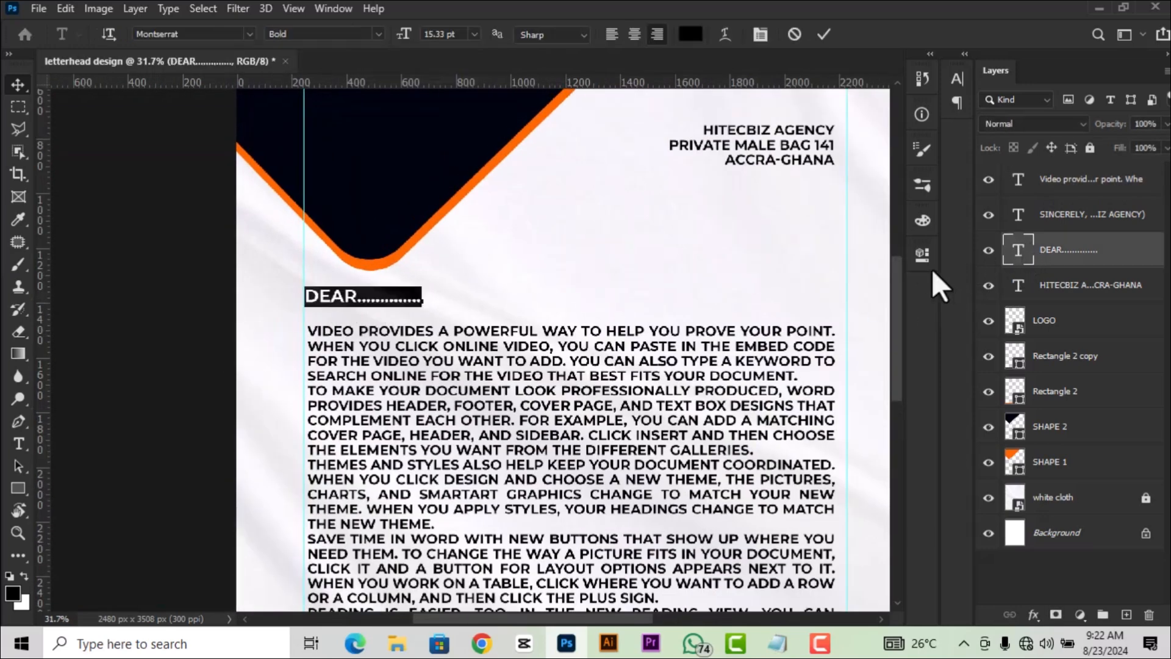
left_click(922, 255)
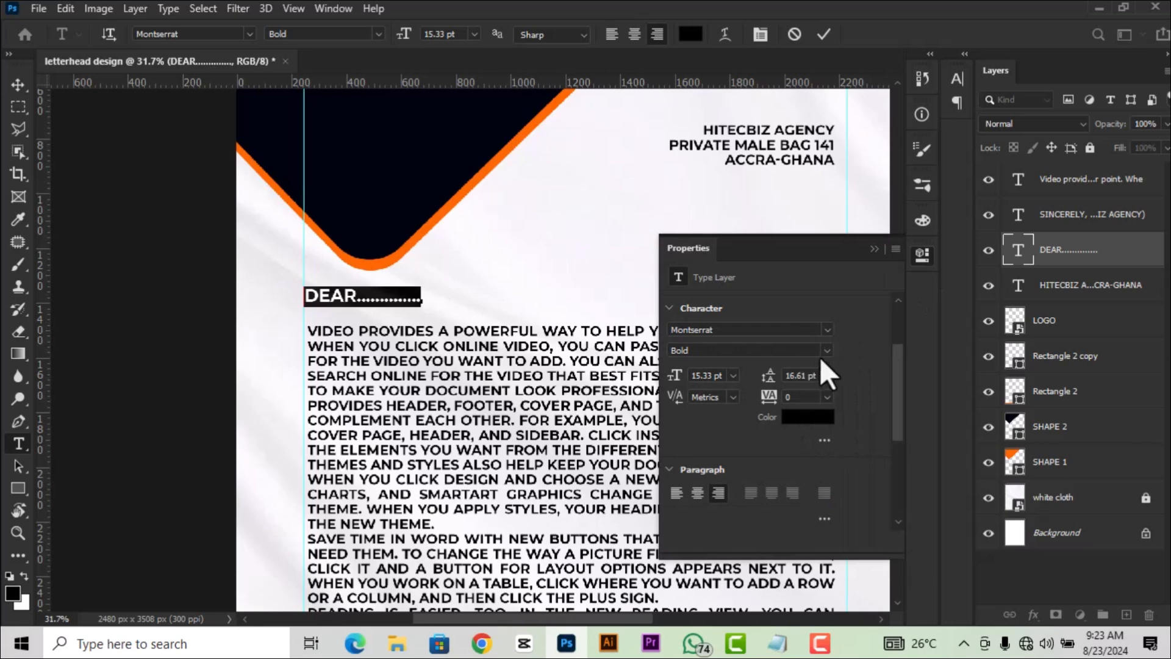
left_click(825, 352)
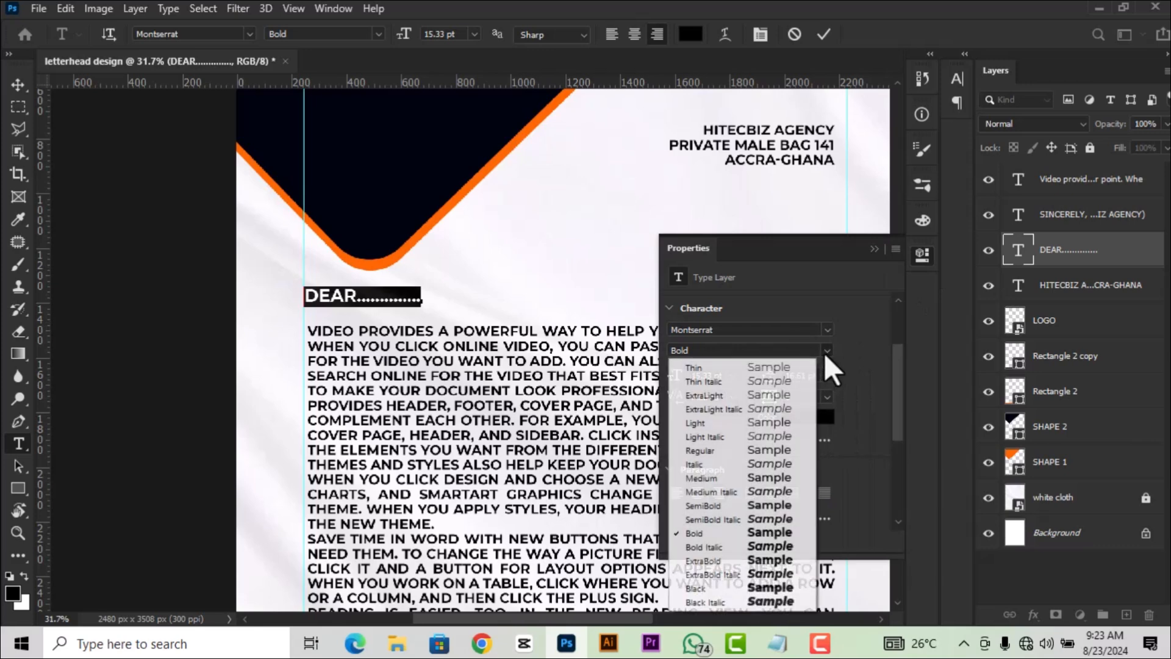
left_click(716, 587)
left_click(823, 35)
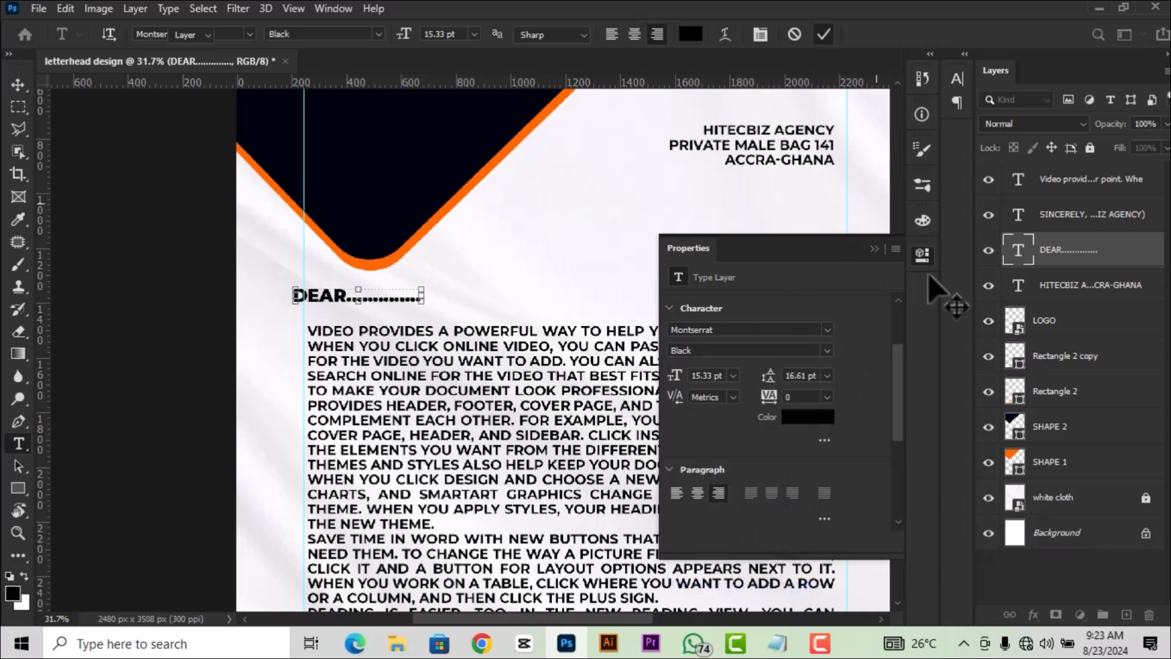
Move DEAR slightly right to line up with the body text's left edge.
key("v")
left_click_drag(339, 305, 350, 307)
scroll(433, 312, "down", 1)
scroll(427, 307, "down", 3)
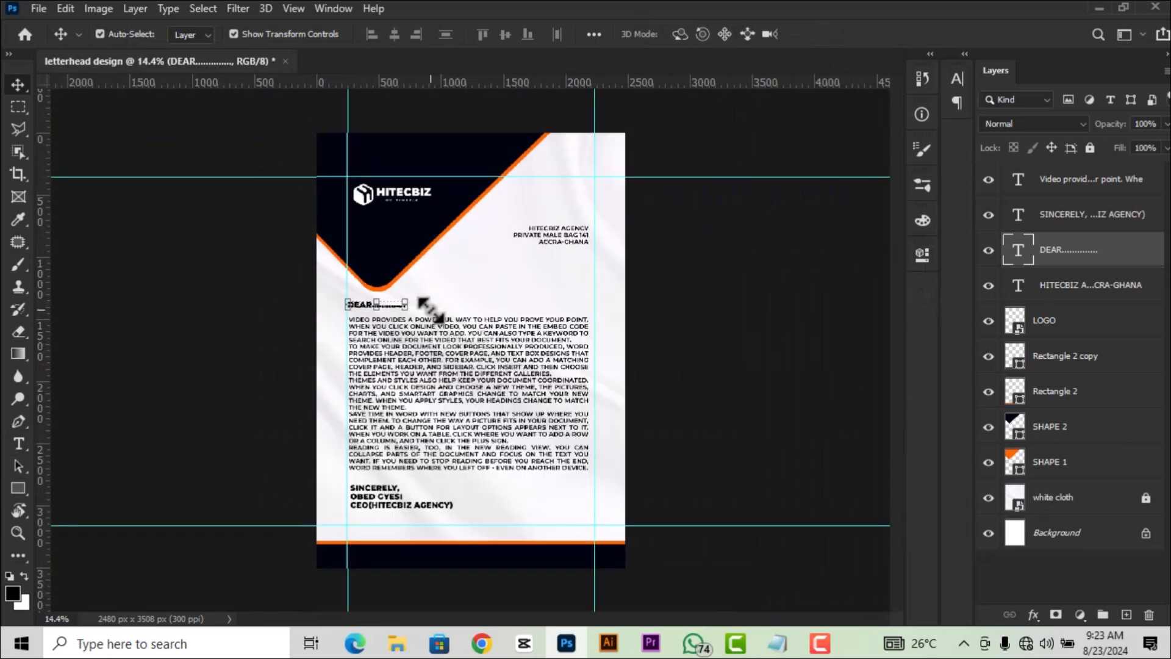
scroll(457, 326, "up", 1)
left_click(760, 432)
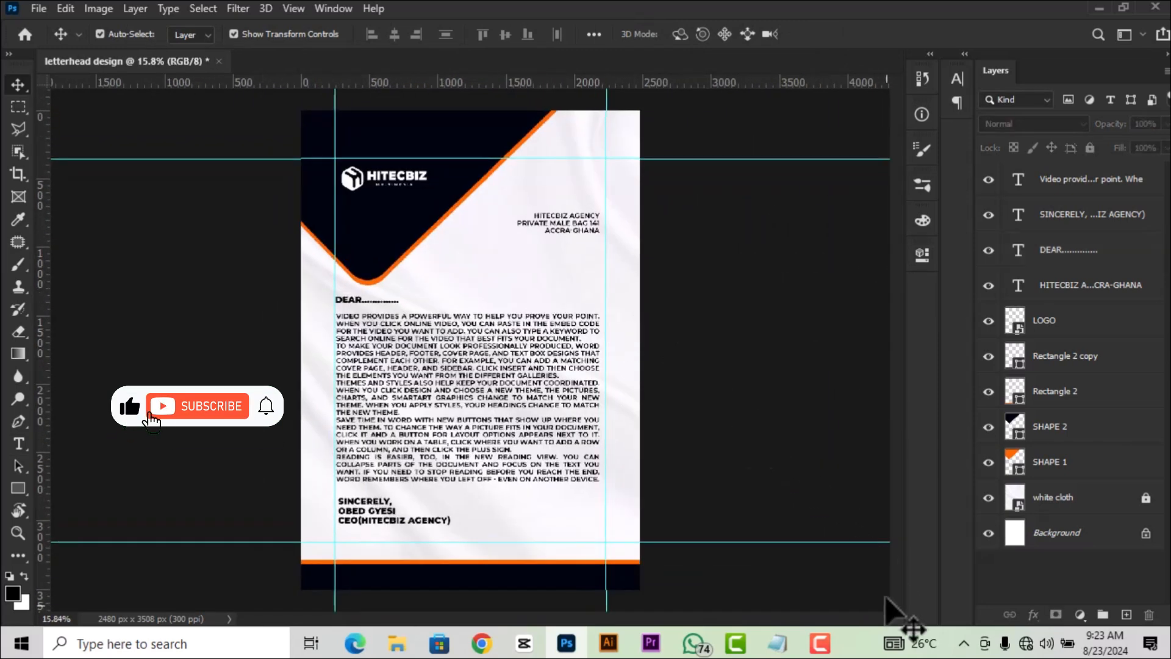